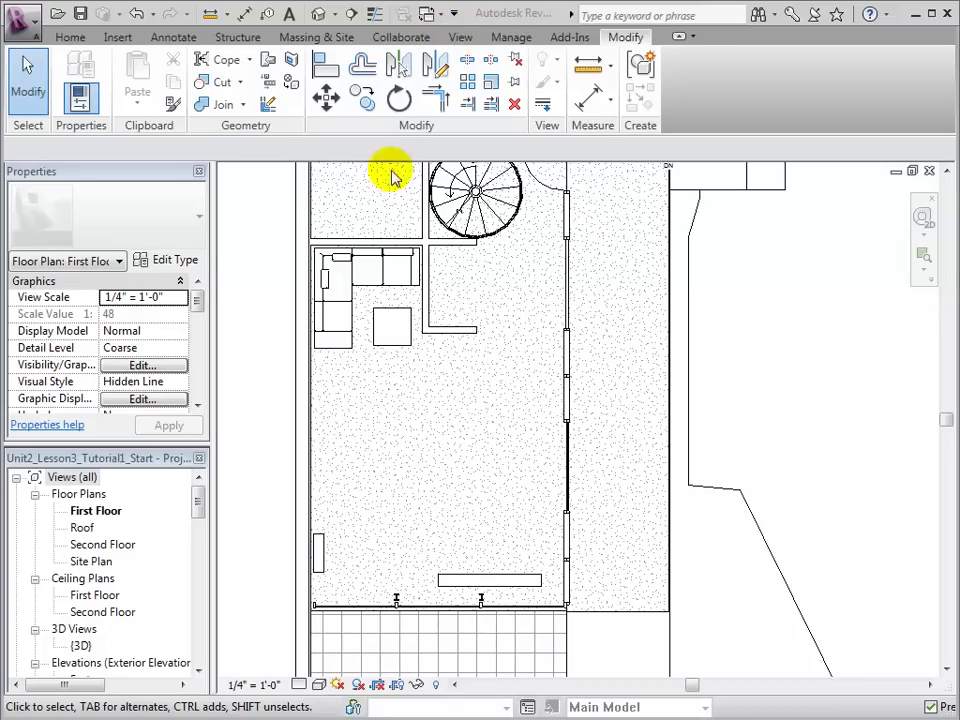
- Open the First Floor plan's sectional sofa in the family editor via Edit Family
{"action": "left_click", "coordinate": [352, 303]}
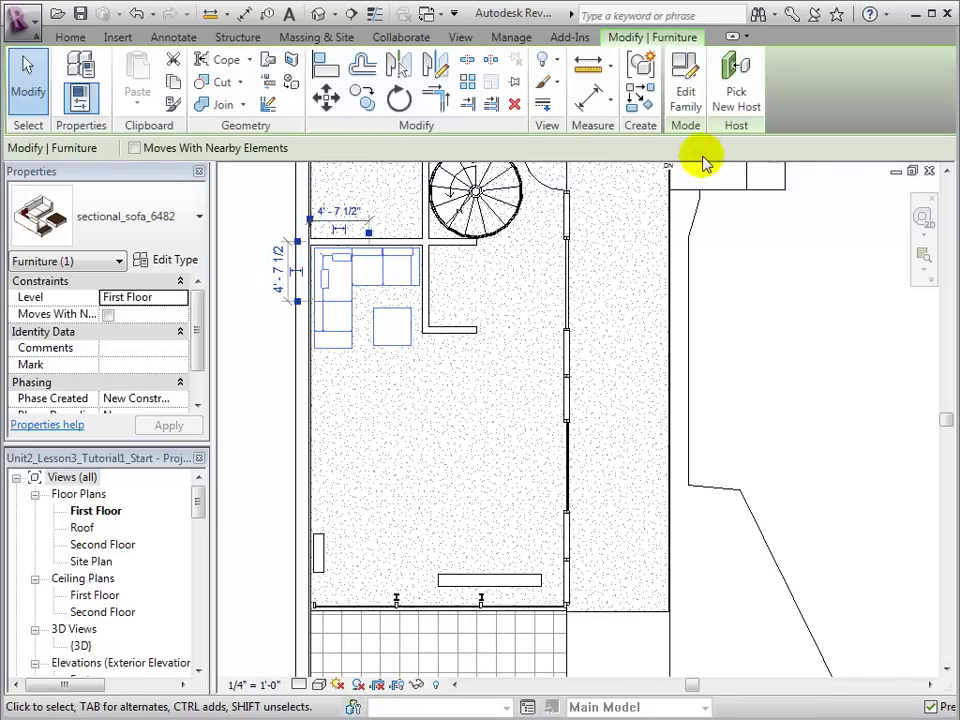
{"action": "left_click", "coordinate": [690, 98]}
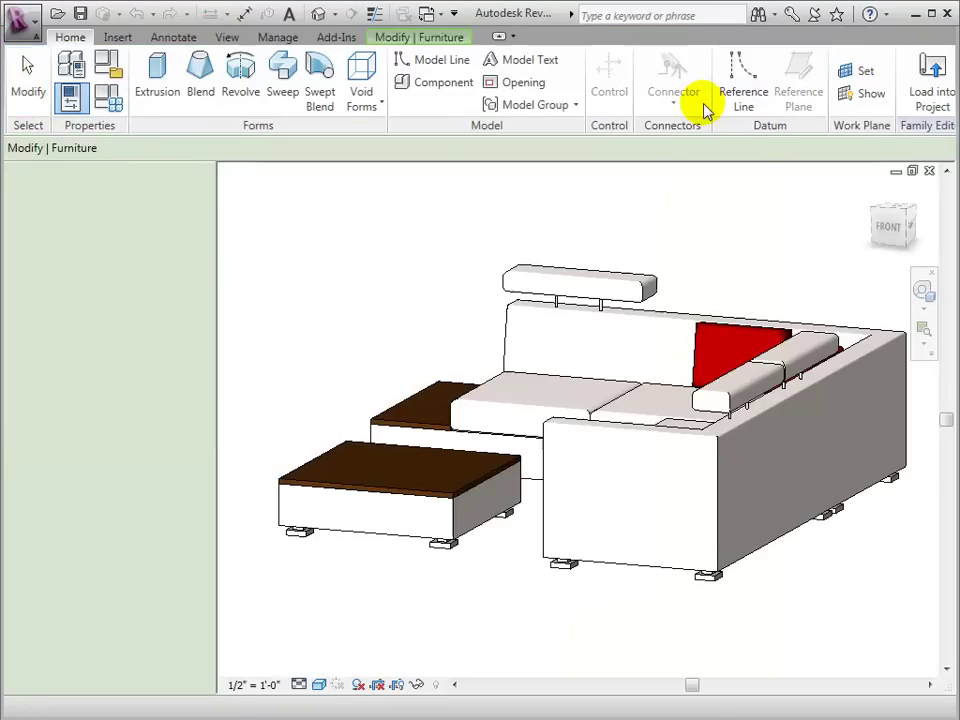
{"action": "mouse_move", "coordinate": [888, 222]}
{"action": "left_click", "coordinate": [873, 215]}
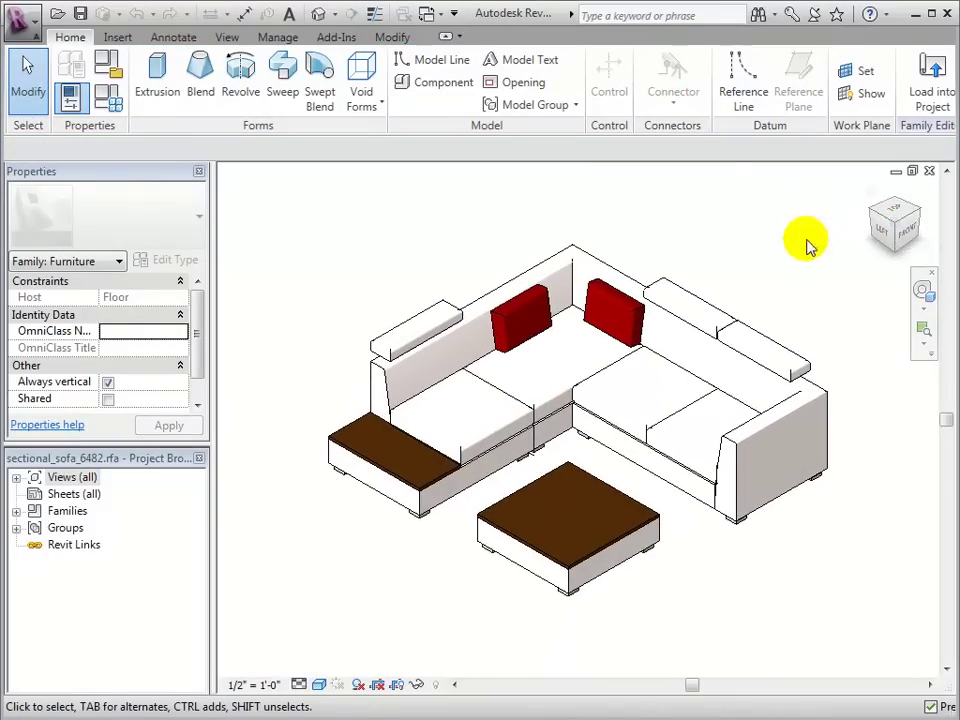
{"action": "left_click", "coordinate": [596, 588]}
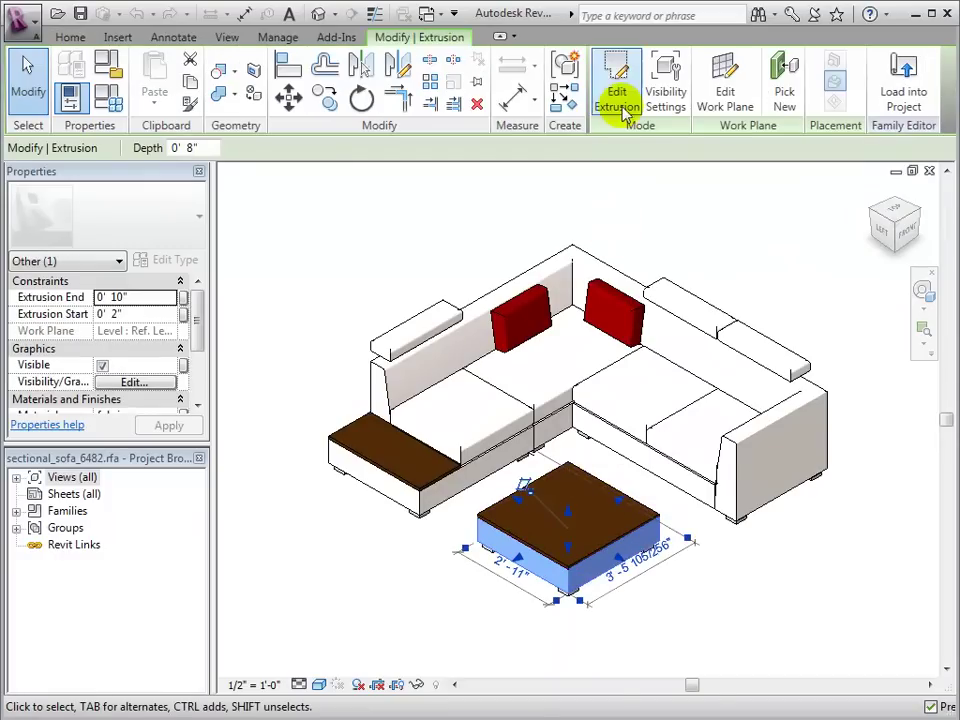
{"action": "left_click", "coordinate": [620, 97]}
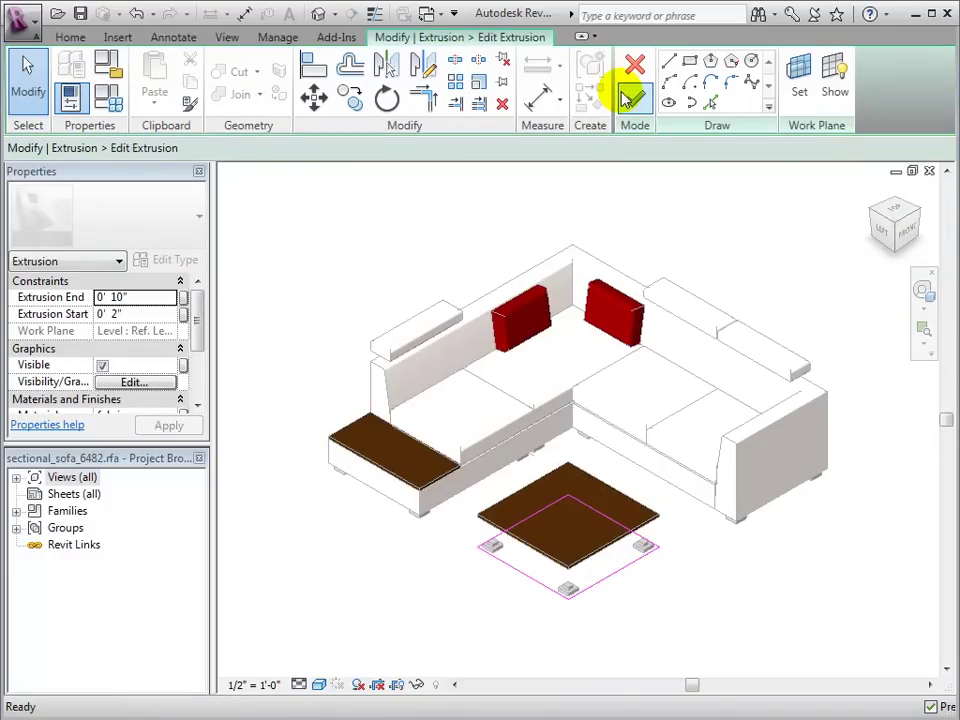
{"action": "left_click", "coordinate": [628, 97]}
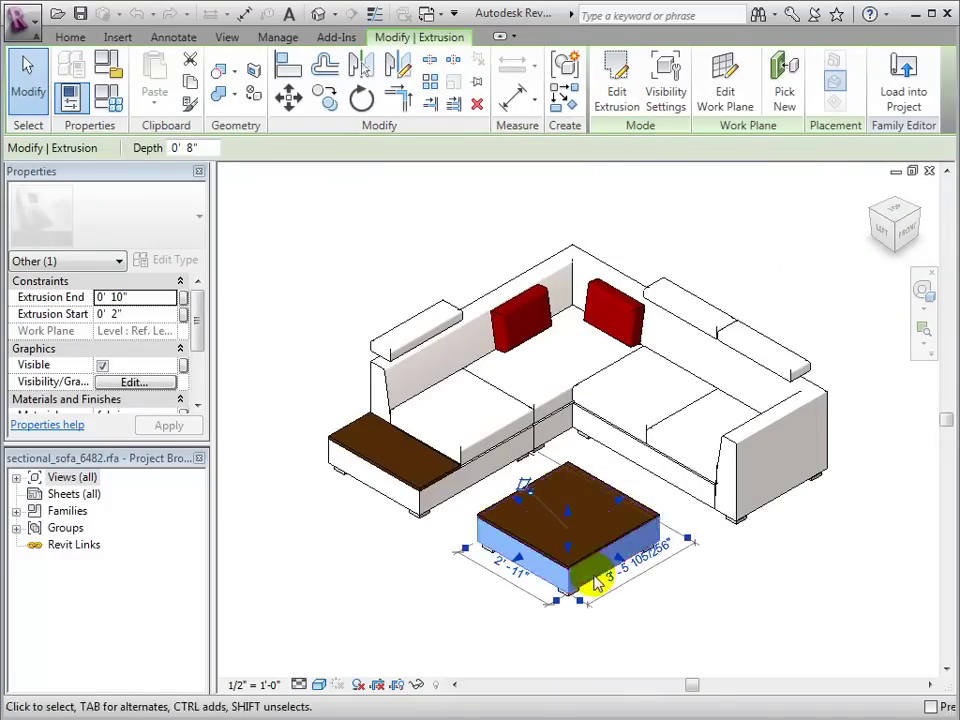
{"action": "left_click", "coordinate": [441, 495]}
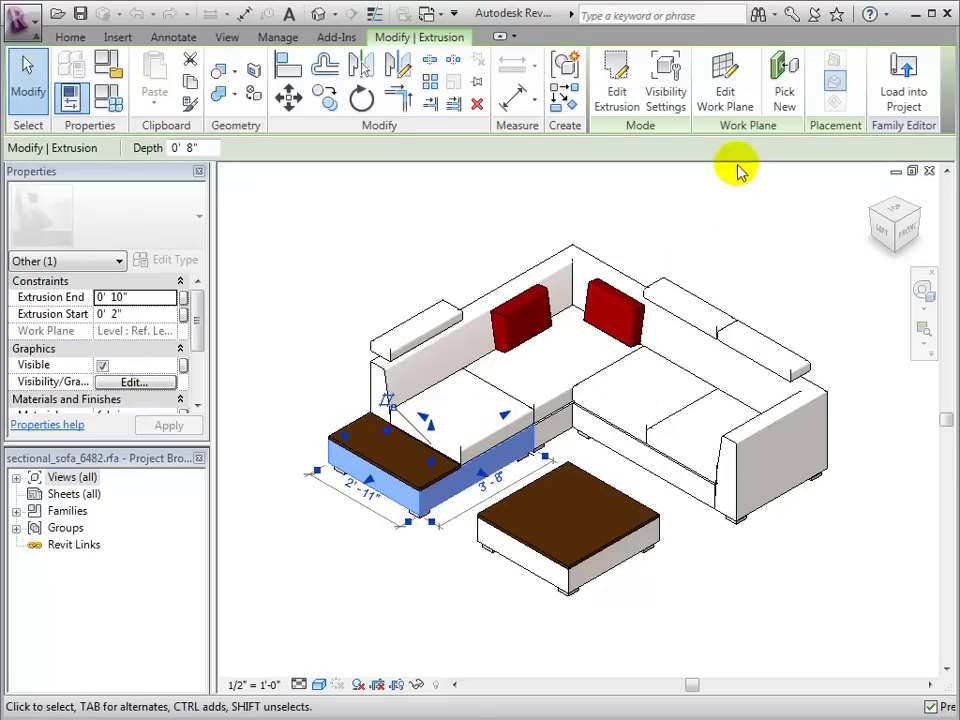
{"action": "left_click", "coordinate": [625, 87]}
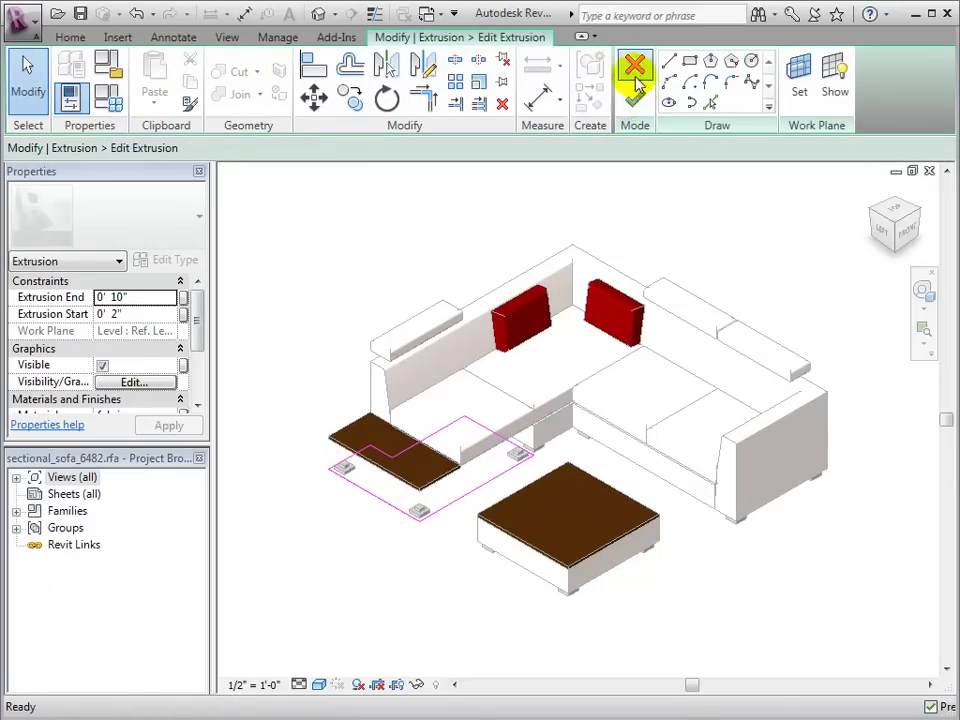
{"action": "left_click", "coordinate": [636, 80]}
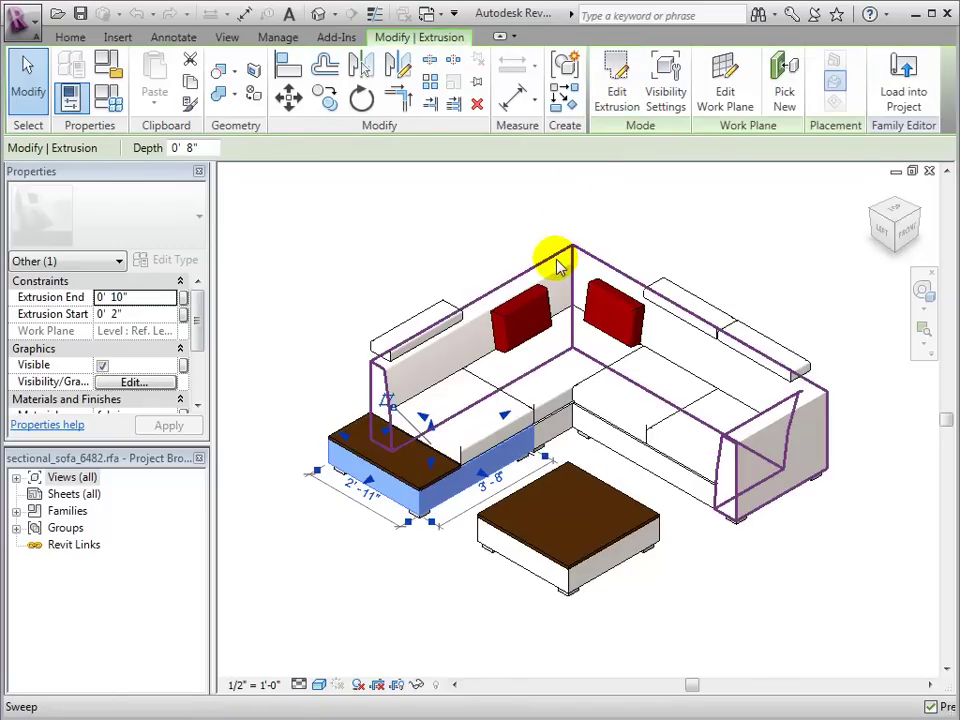
{"action": "left_click", "coordinate": [558, 267]}
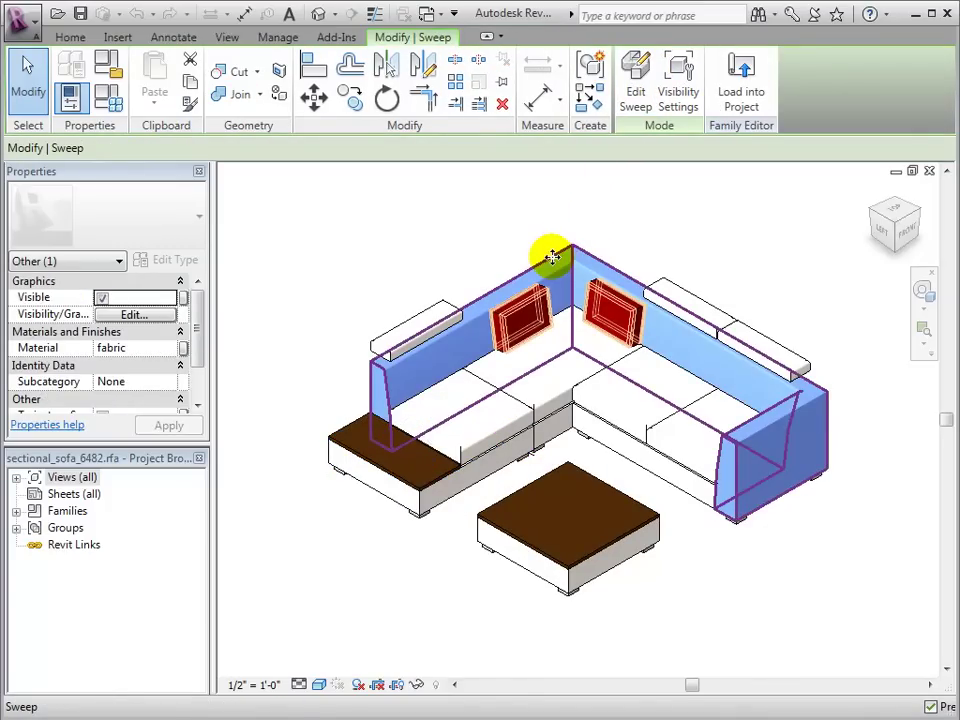
{"action": "left_click", "coordinate": [636, 100]}
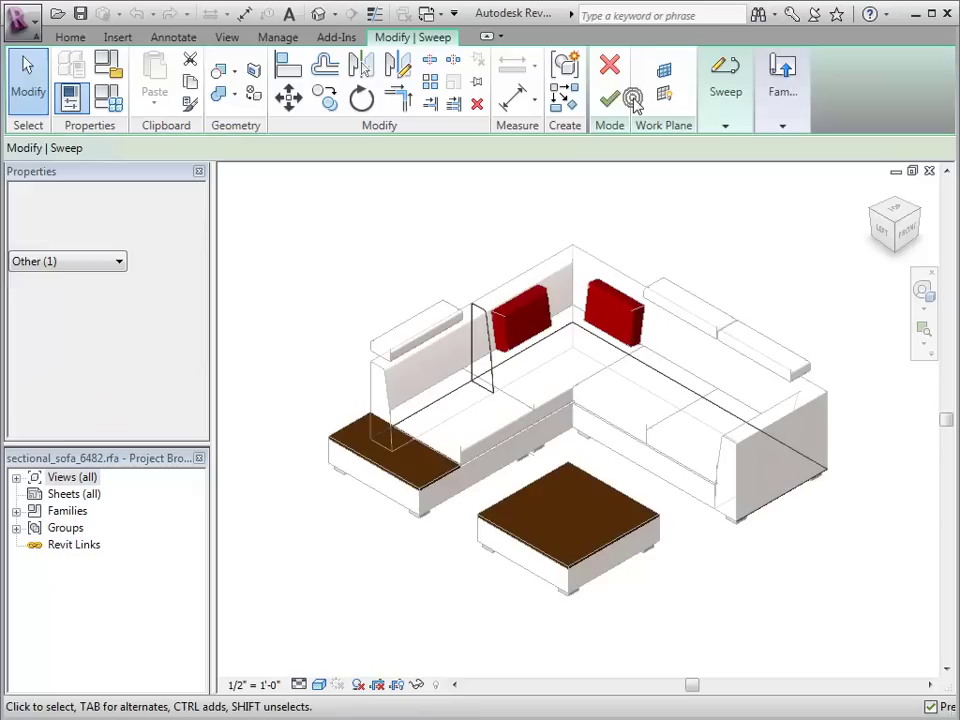
{"action": "left_click", "coordinate": [486, 338]}
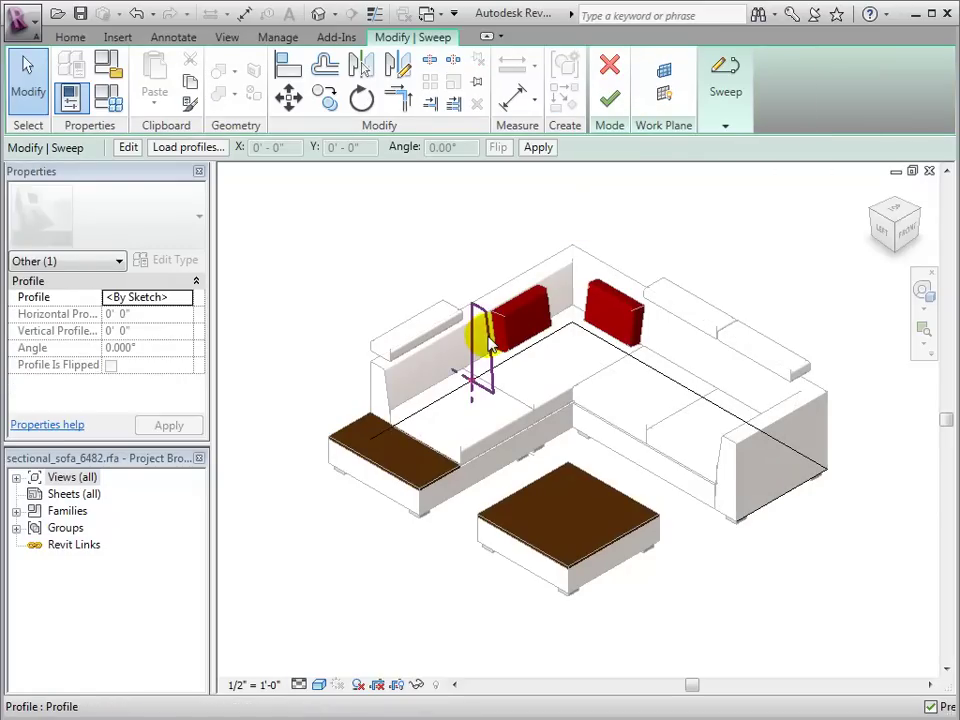
{"action": "left_click", "coordinate": [440, 405]}
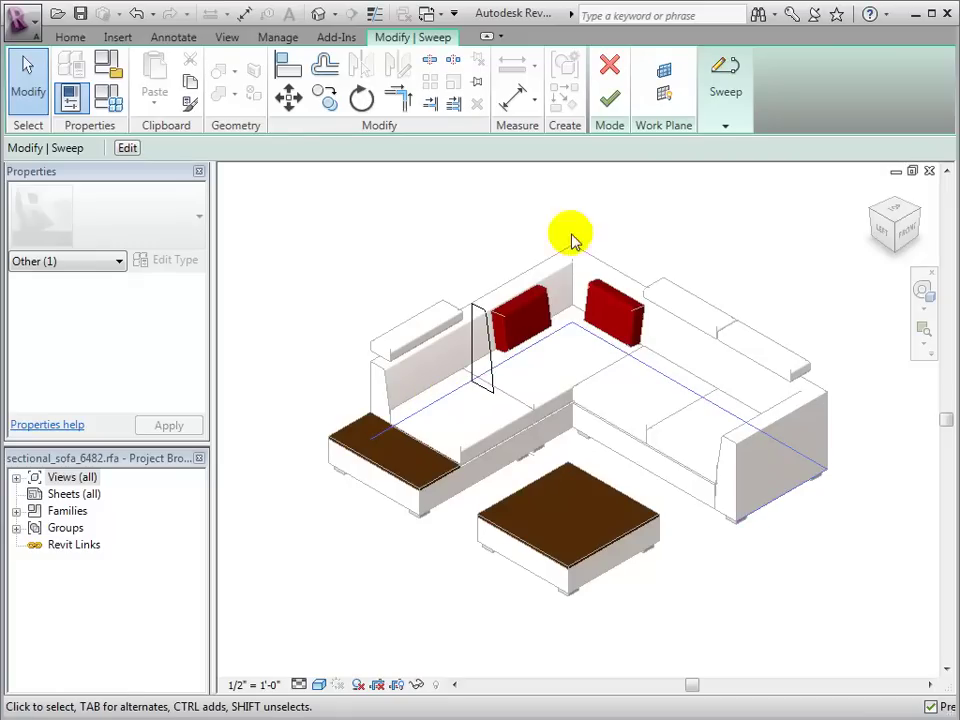
{"action": "left_click", "coordinate": [617, 72]}
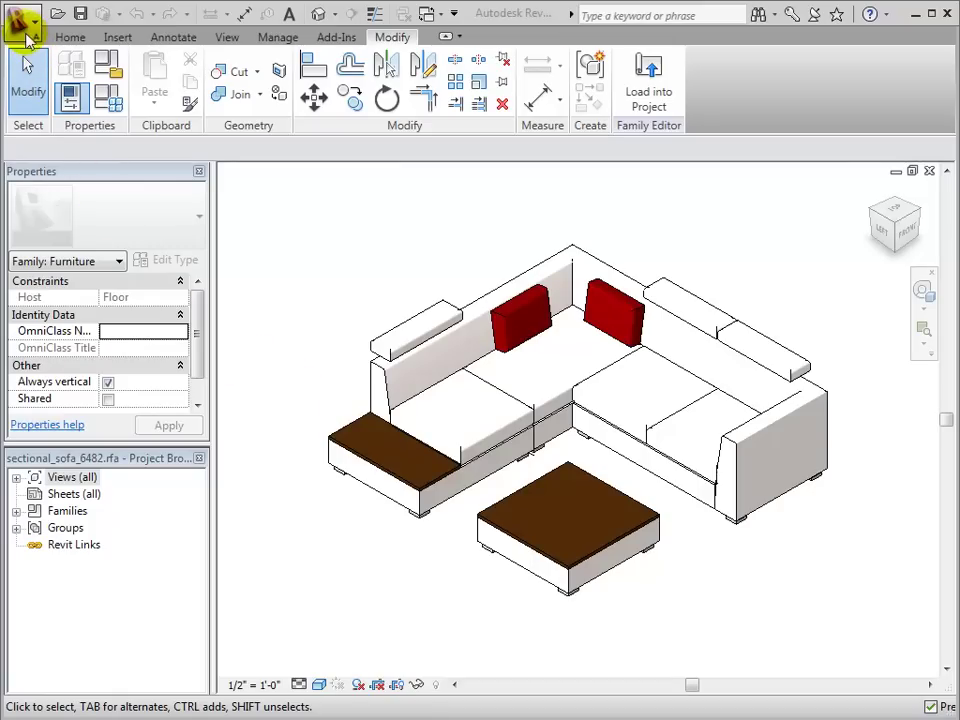
- Open the Bed-Shaker family file from the library's Furniture folder
{"action": "left_click", "coordinate": [18, 28]}
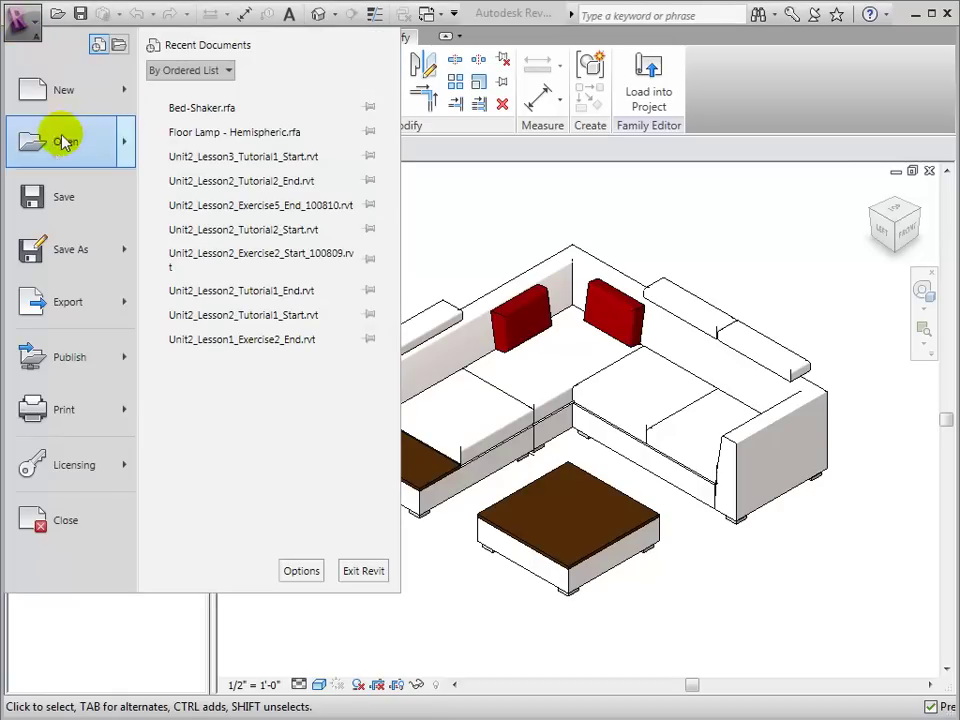
{"action": "mouse_move", "coordinate": [66, 142]}
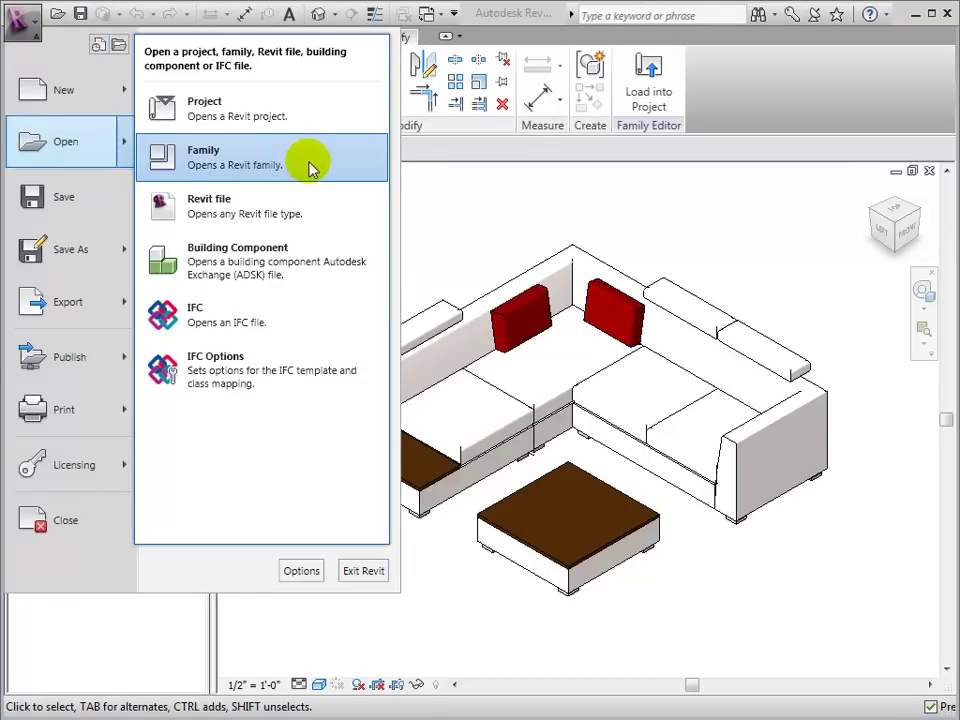
{"action": "left_click", "coordinate": [310, 167]}
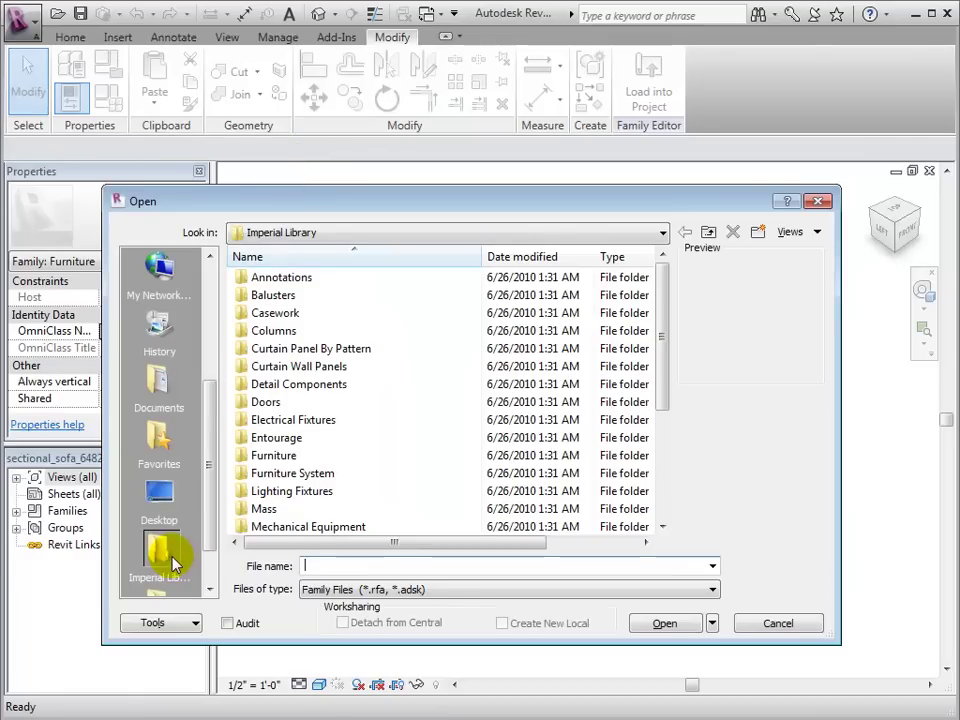
{"action": "double_click", "coordinate": [293, 458]}
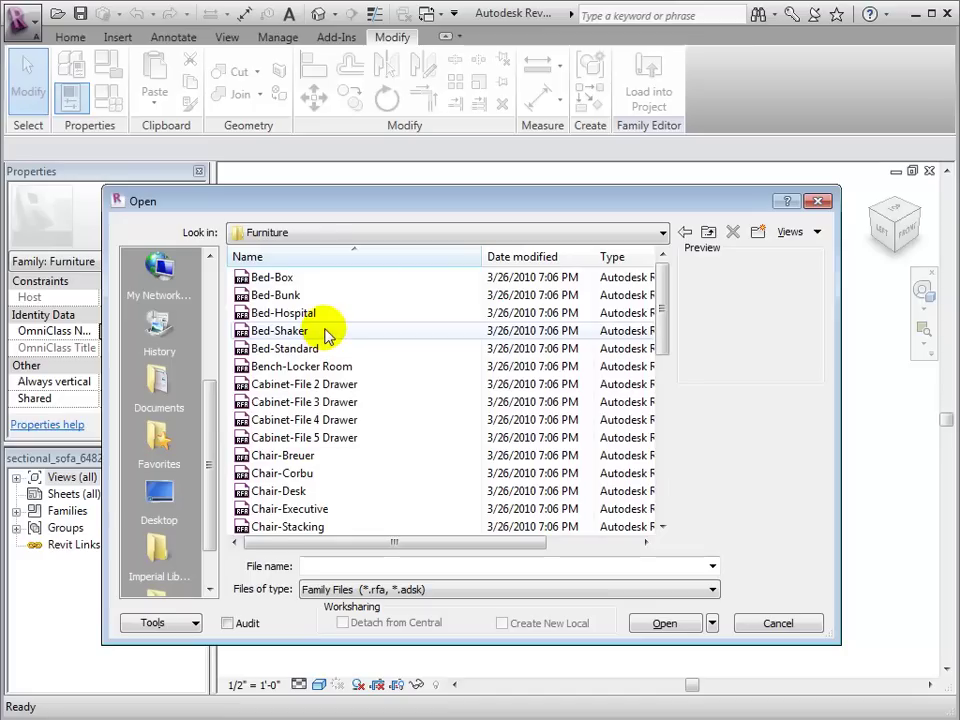
{"action": "left_click", "coordinate": [389, 338]}
{"action": "left_click", "coordinate": [665, 618]}
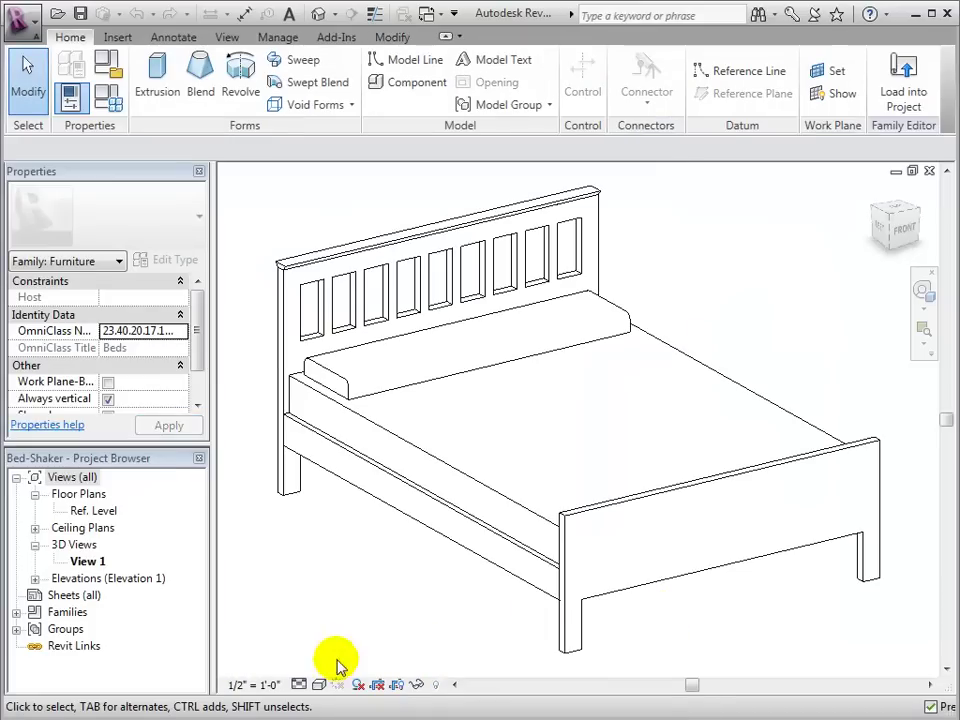
- Switch the bed to a shaded visual style and inspect the footboard's extrusion sketch unchanged
{"action": "left_click", "coordinate": [318, 684]}
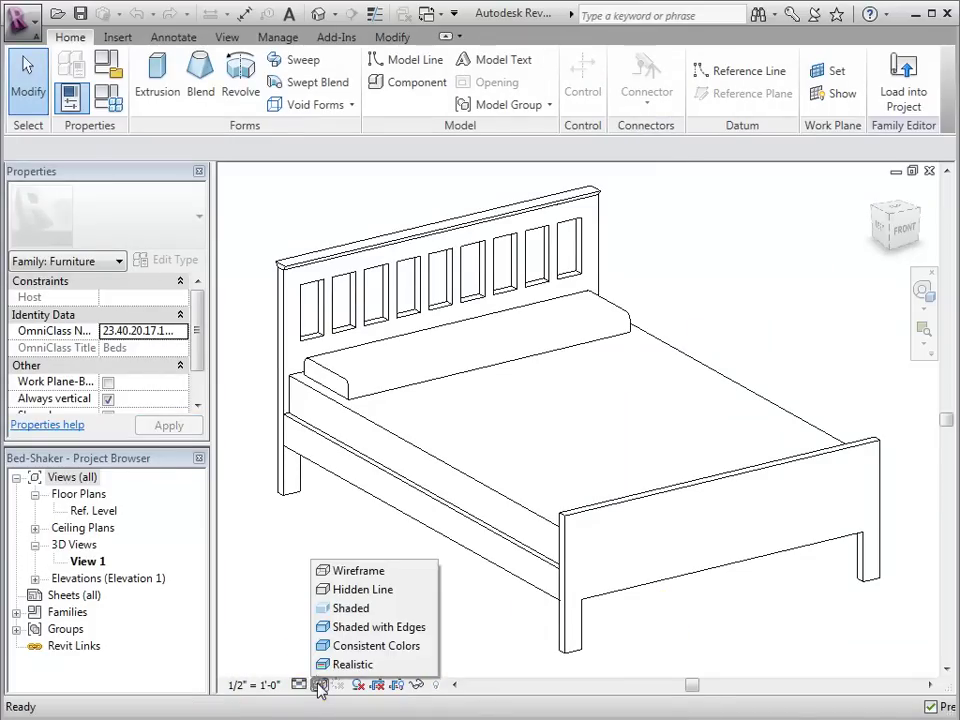
{"action": "left_click", "coordinate": [340, 628]}
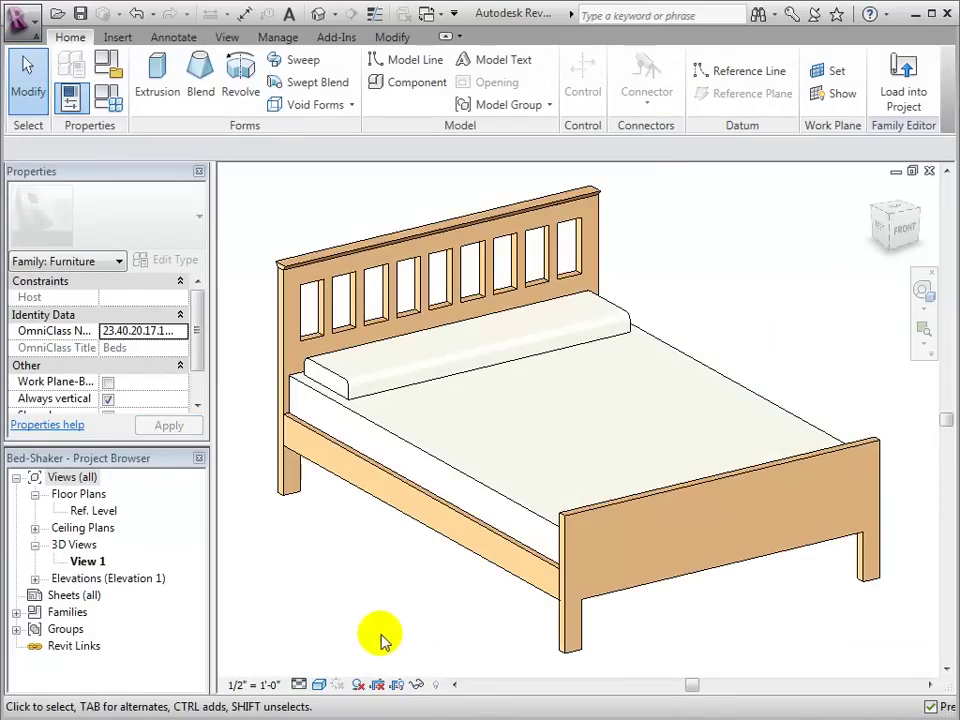
{"action": "left_click", "coordinate": [610, 513]}
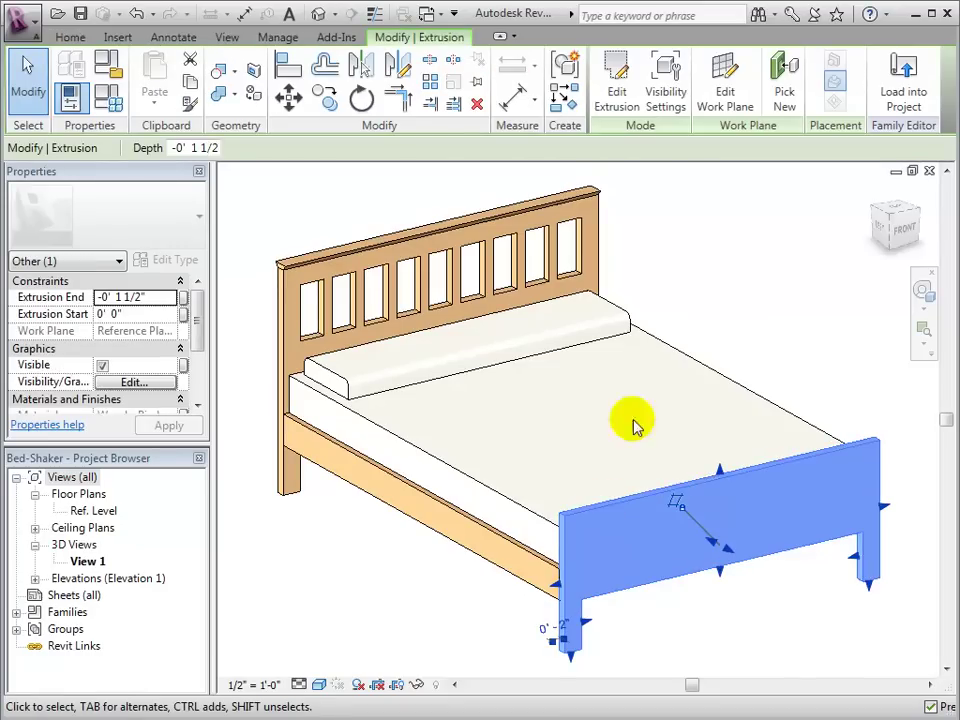
{"action": "left_click", "coordinate": [634, 80]}
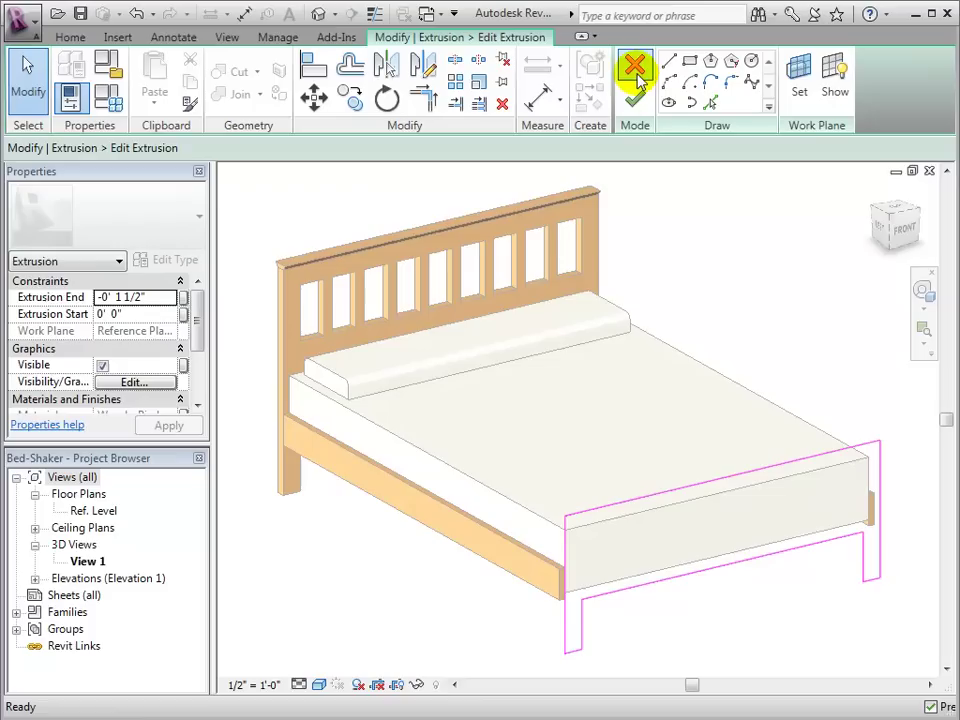
{"action": "left_click", "coordinate": [636, 74]}
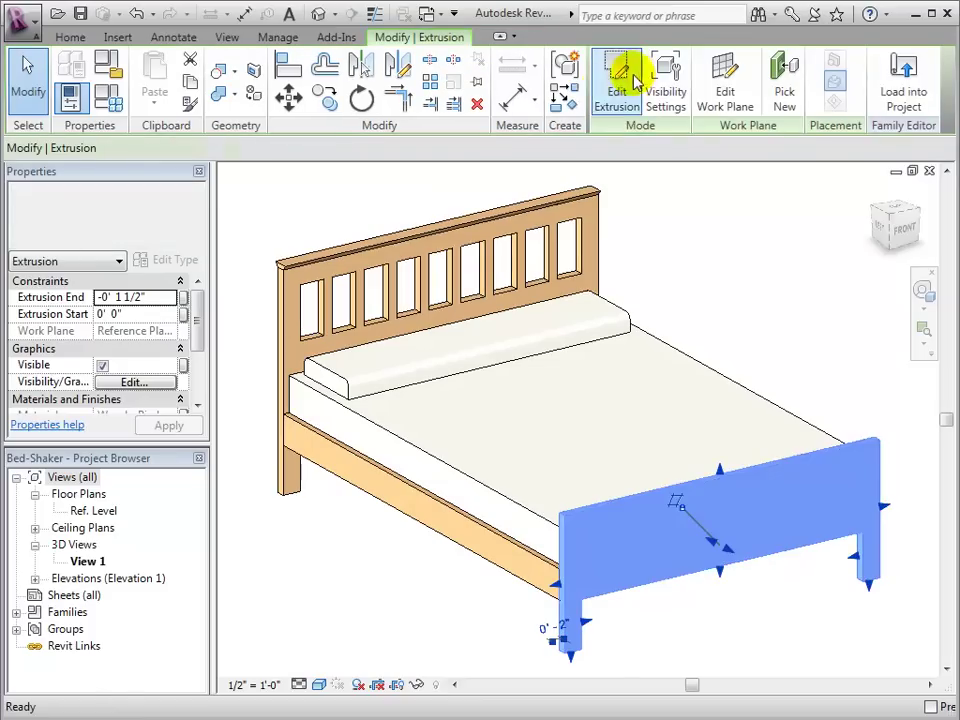
- Inspect the headboard and mattress extrusion sketches, exit both unchanged, and deselect
{"action": "left_click", "coordinate": [283, 337]}
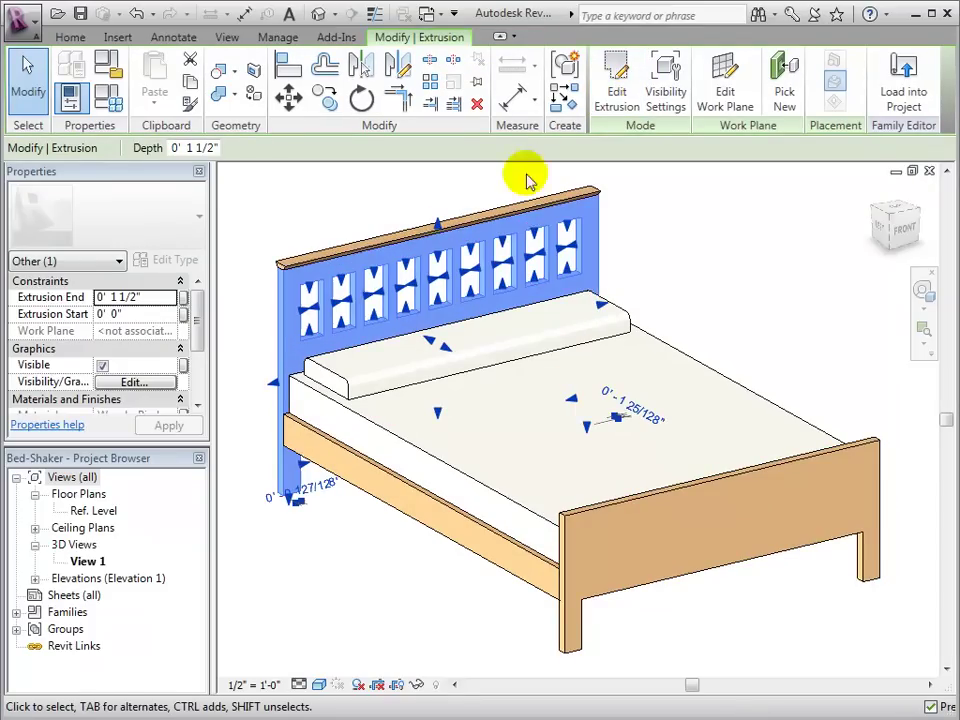
{"action": "left_click", "coordinate": [617, 90]}
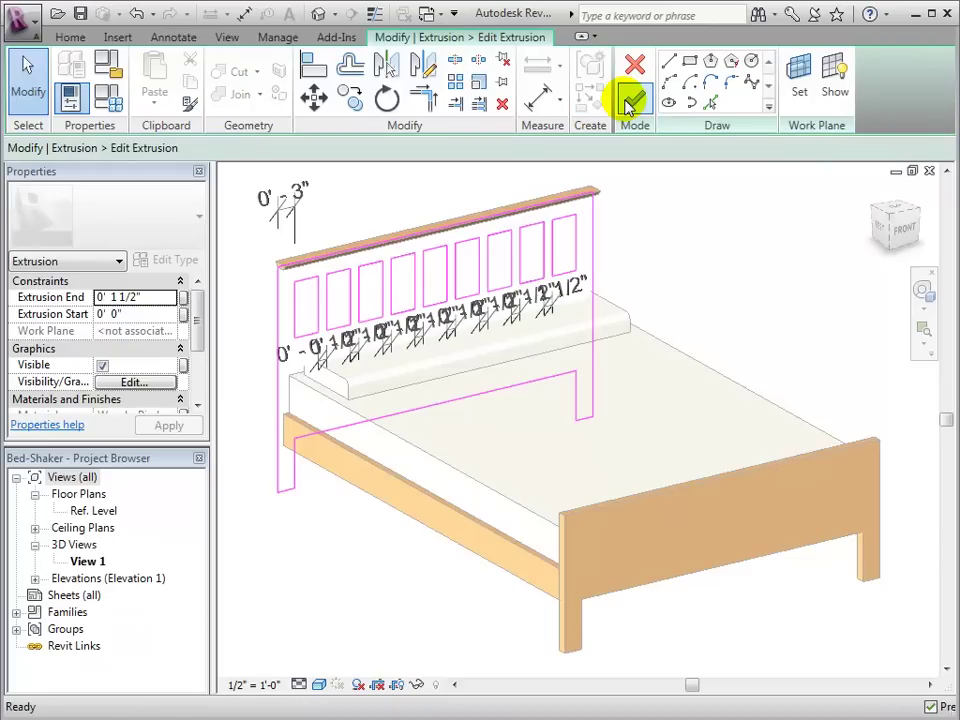
{"action": "left_click", "coordinate": [630, 100]}
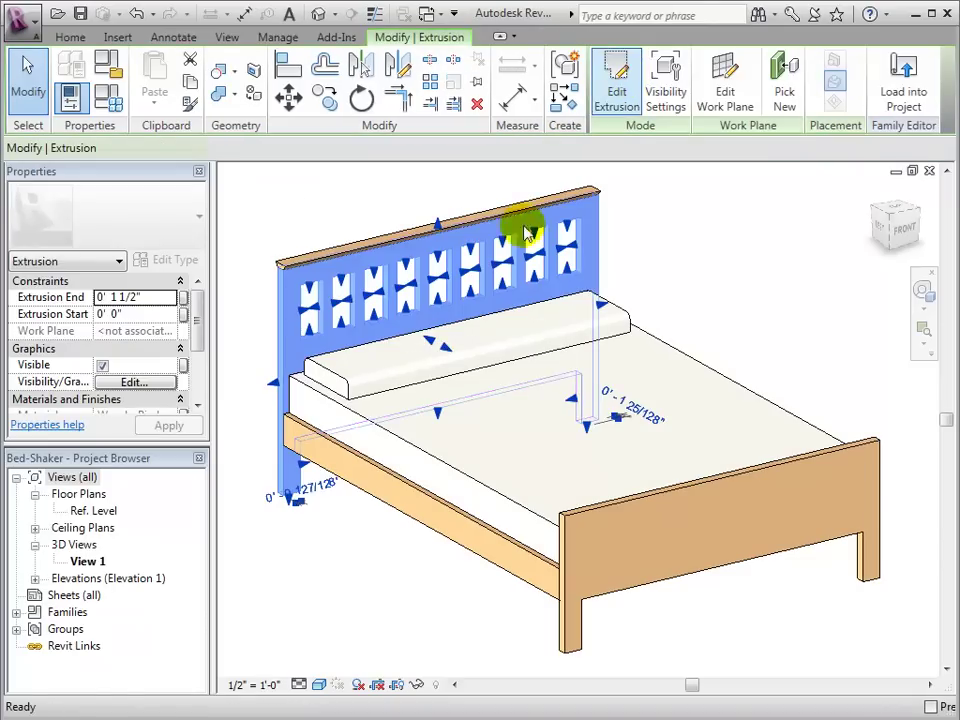
{"action": "left_click", "coordinate": [393, 441]}
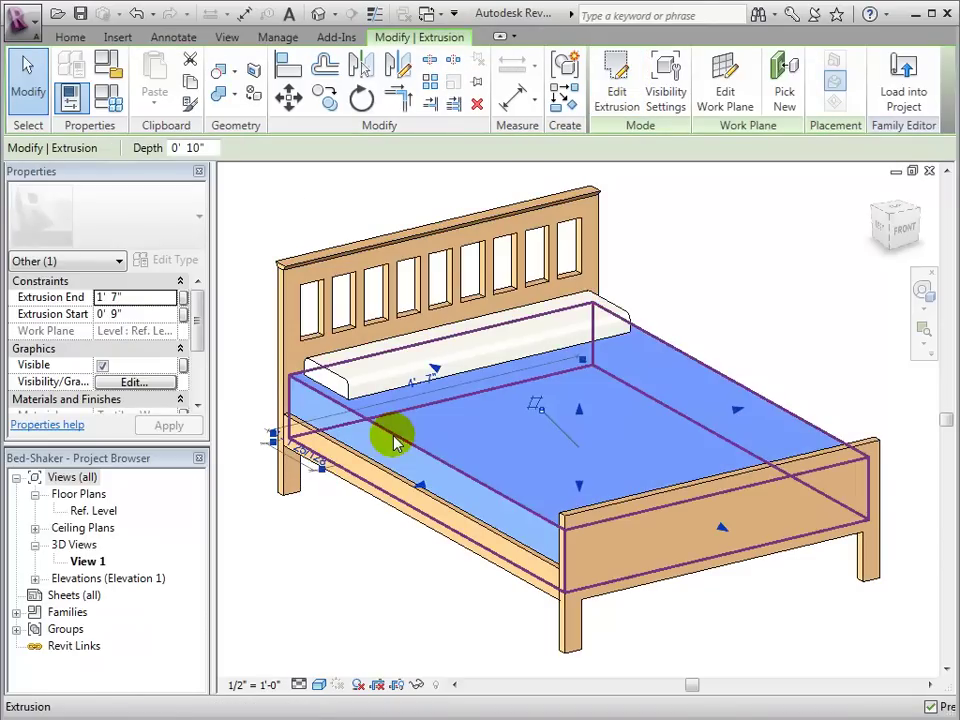
{"action": "left_click", "coordinate": [617, 88]}
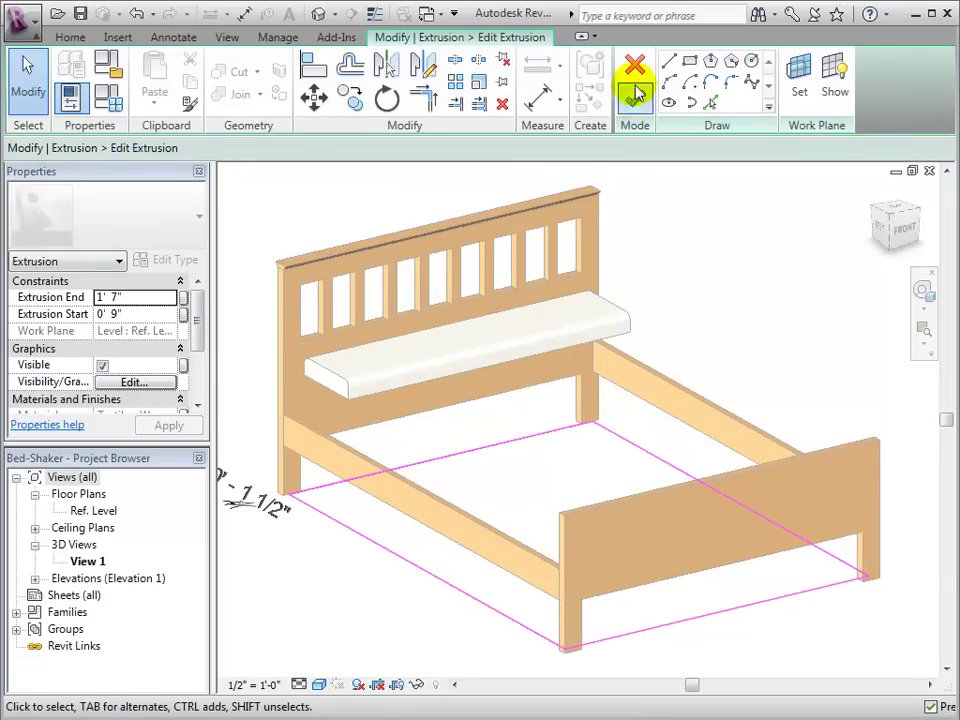
{"action": "left_click", "coordinate": [637, 72]}
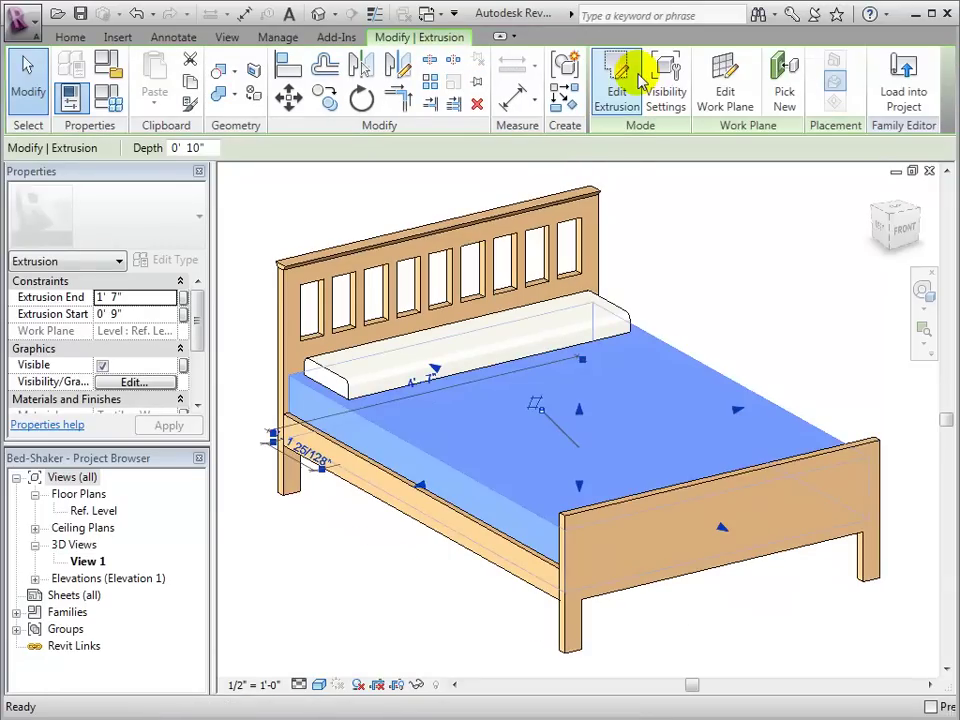
{"action": "left_click", "coordinate": [341, 200]}
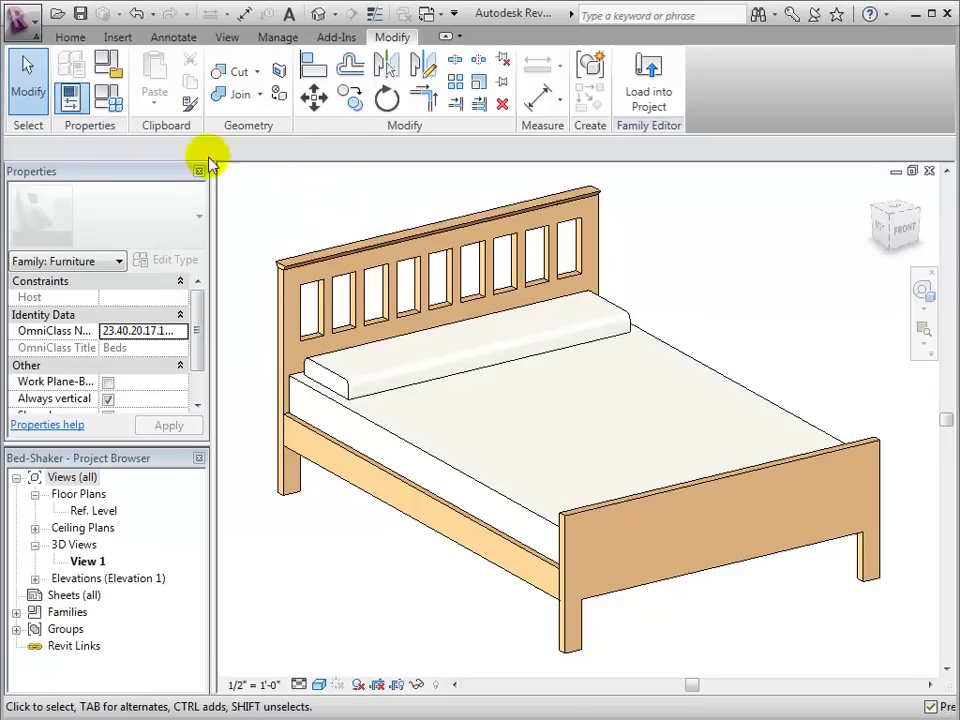
- In Family Types, preview Twin 41" x 78", then apply King 78" x 83" and confirm
{"action": "left_click", "coordinate": [107, 100]}
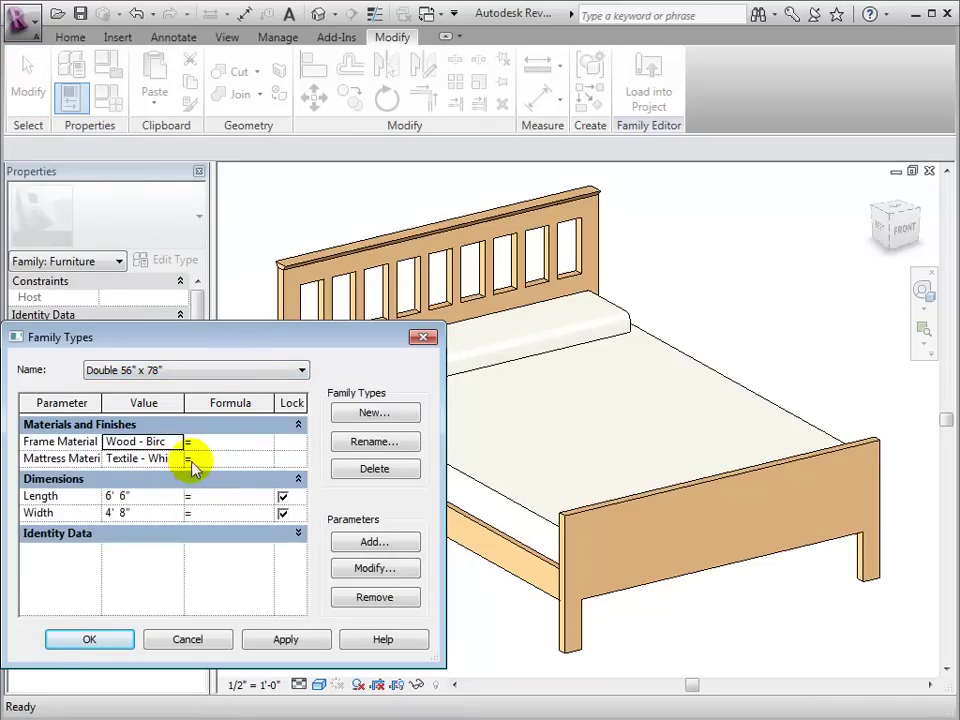
{"action": "left_click", "coordinate": [266, 376]}
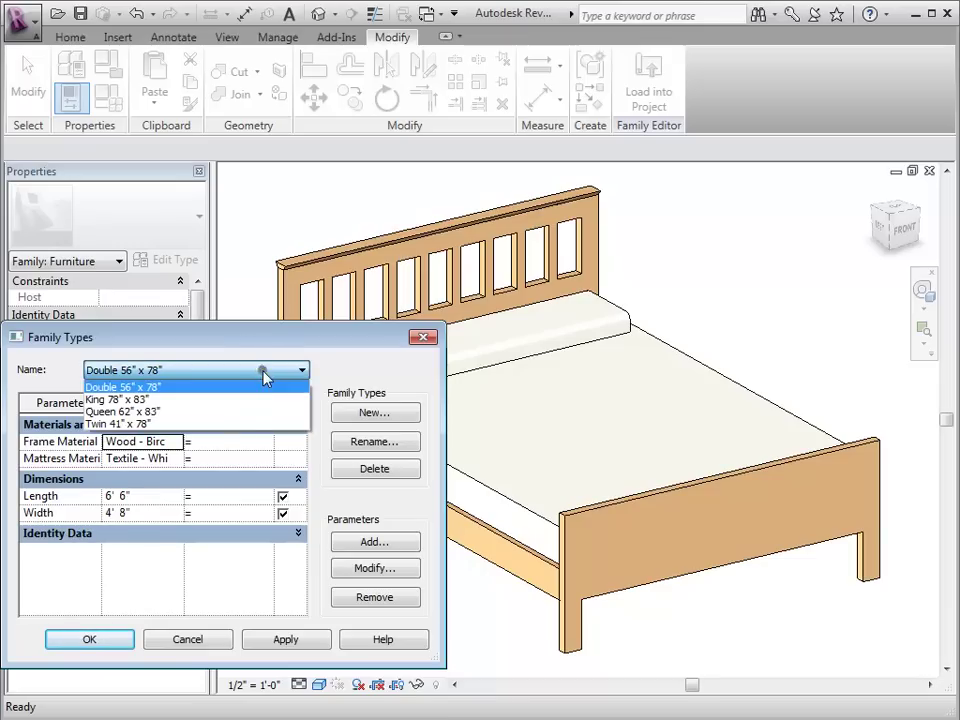
{"action": "left_click", "coordinate": [238, 425]}
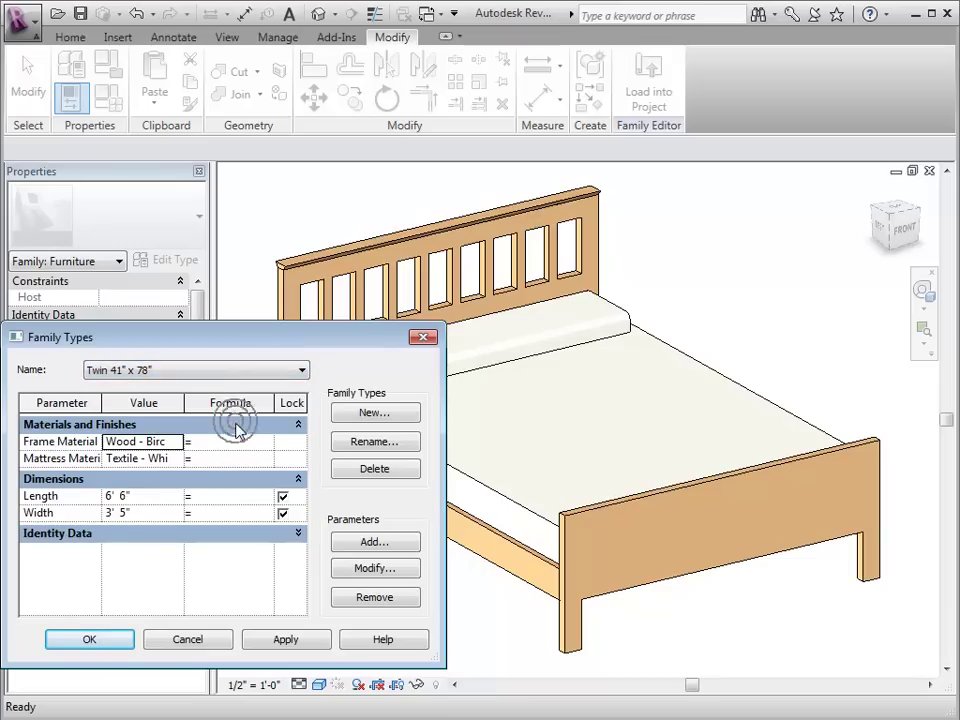
{"action": "left_click", "coordinate": [287, 640]}
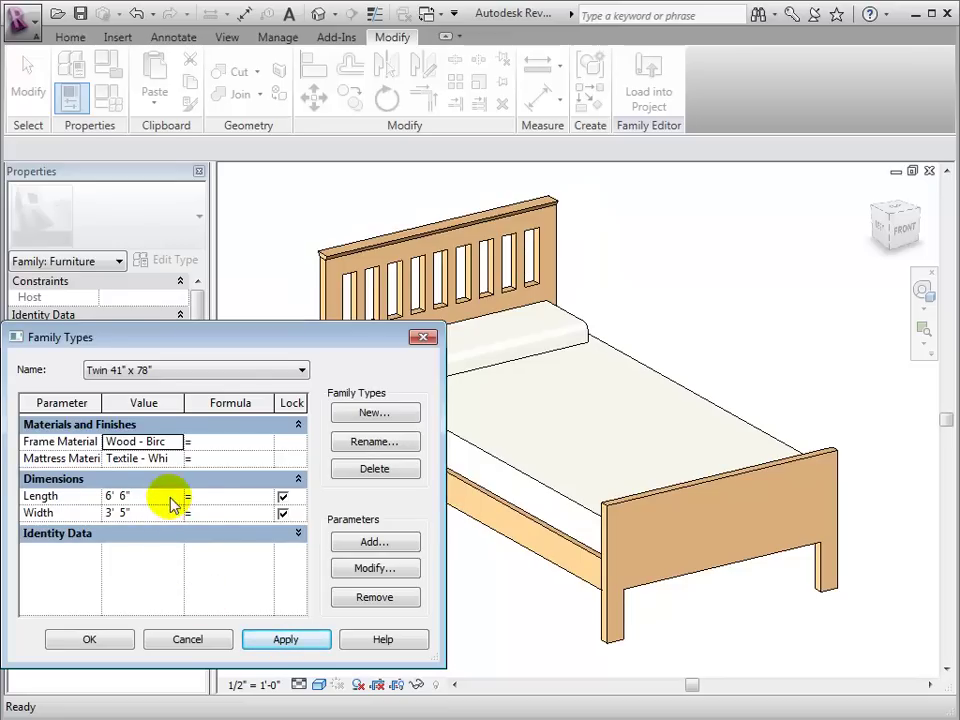
{"action": "left_click", "coordinate": [242, 370]}
{"action": "left_click", "coordinate": [225, 399]}
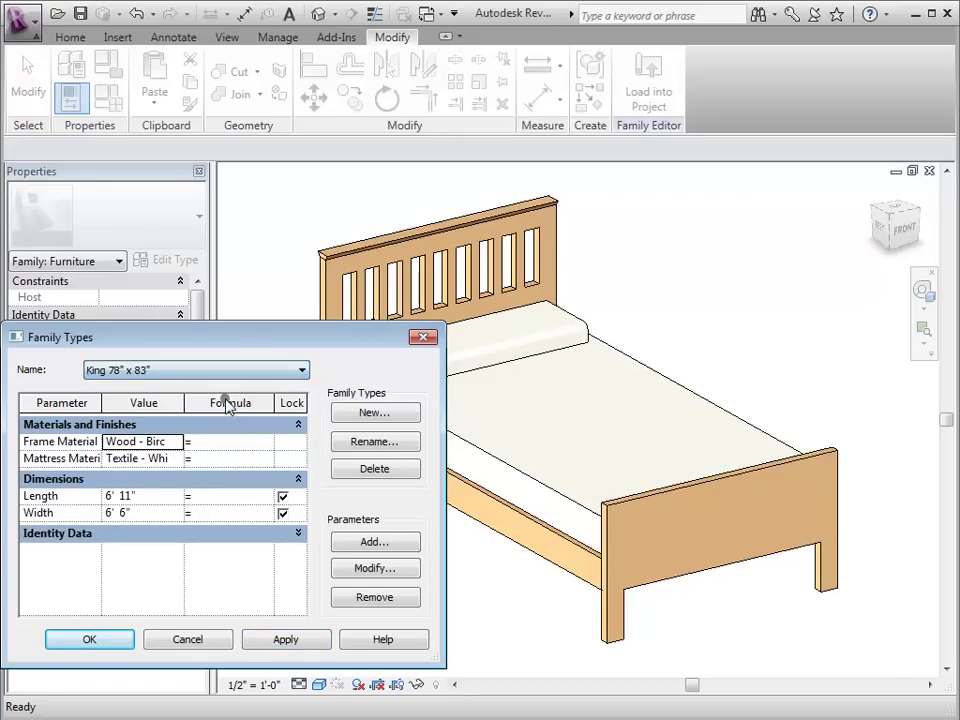
{"action": "left_click", "coordinate": [288, 640]}
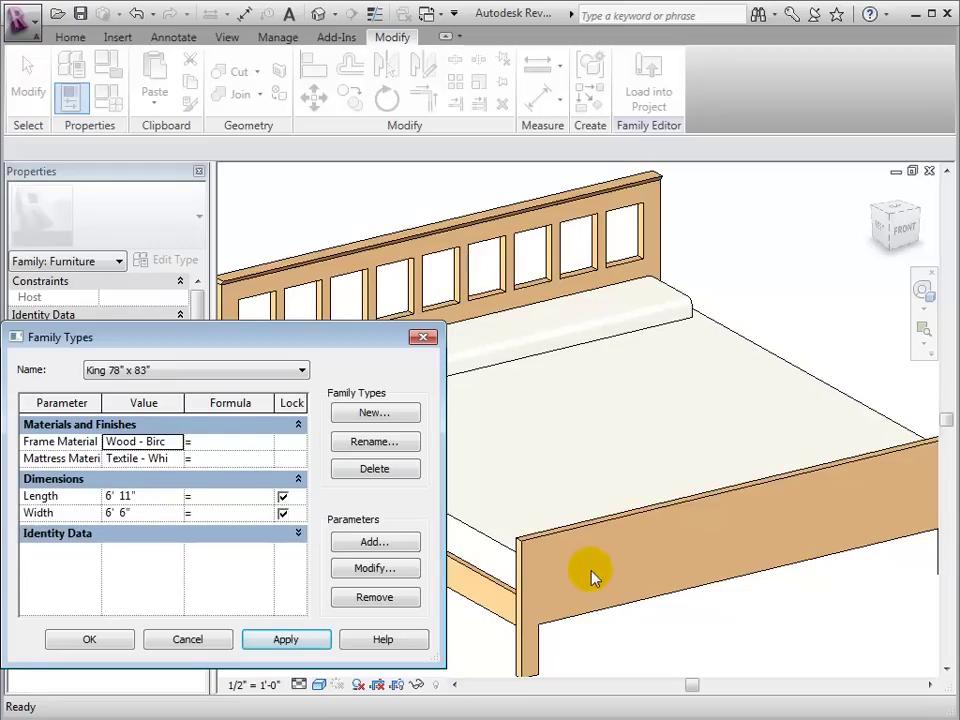
{"action": "left_click", "coordinate": [122, 642]}
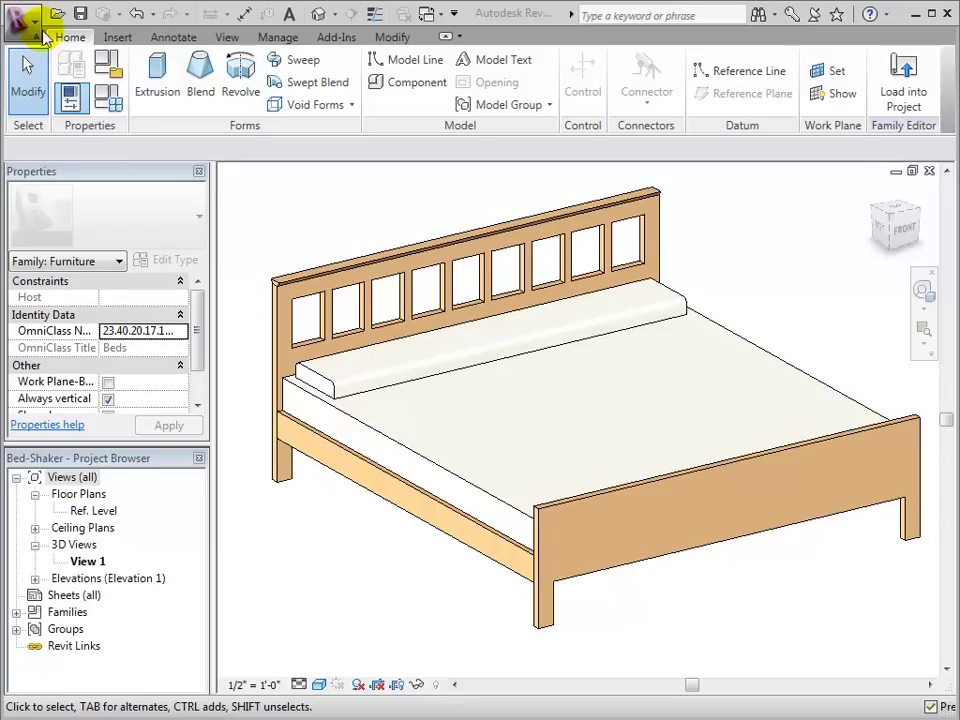
- Save the family as Bed-4 Post.rfa in the Furniture folder
{"action": "left_click", "coordinate": [36, 28]}
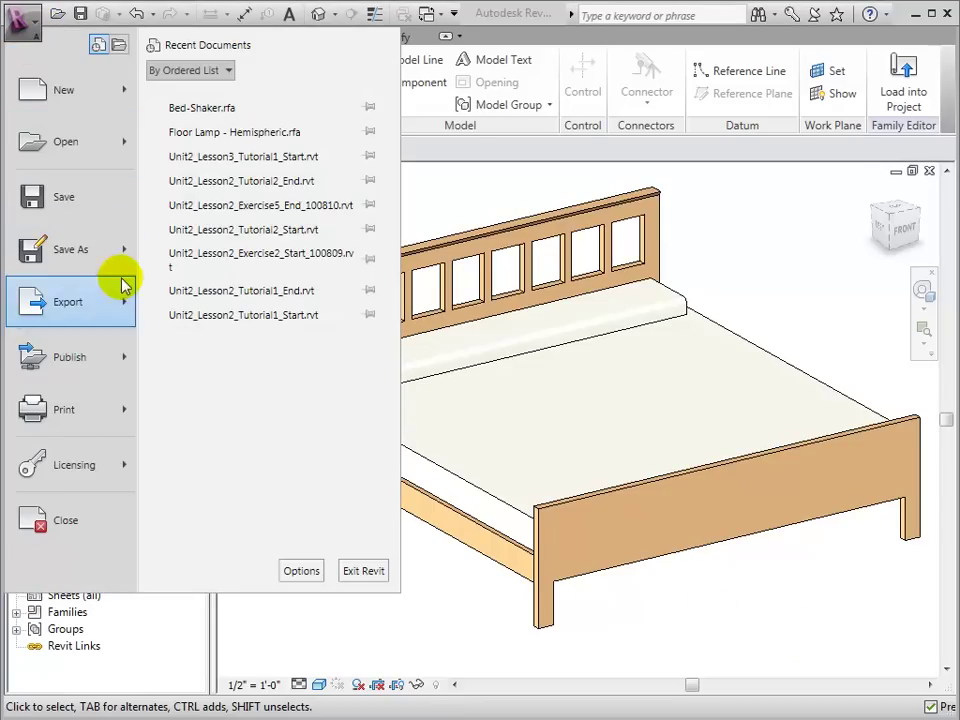
{"action": "mouse_move", "coordinate": [70, 249]}
{"action": "left_click", "coordinate": [304, 176]}
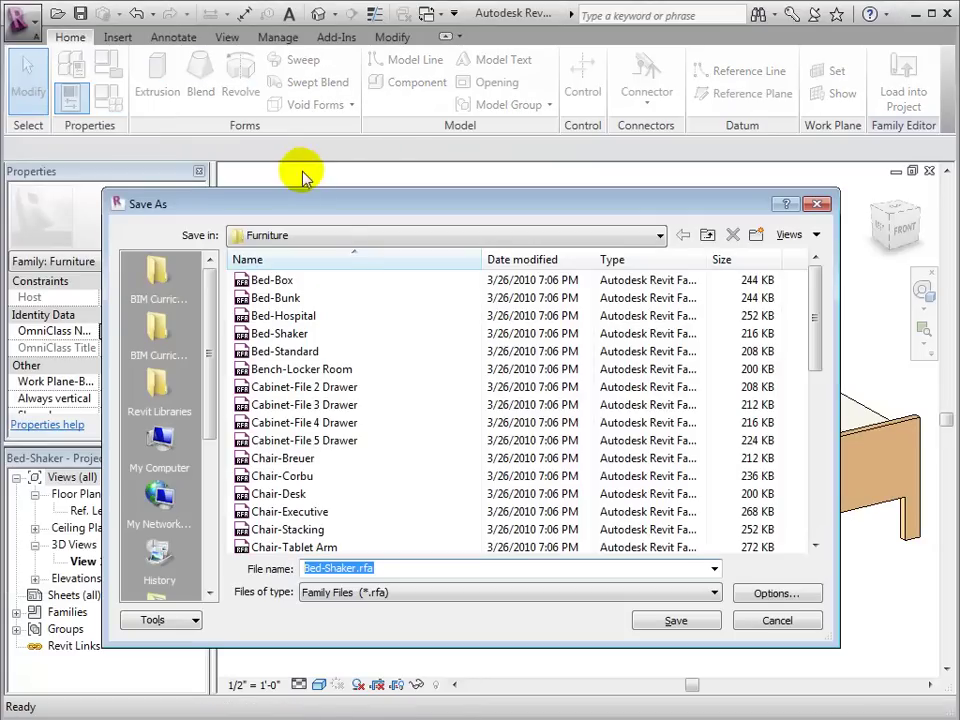
{"action": "left_click", "coordinate": [385, 568]}
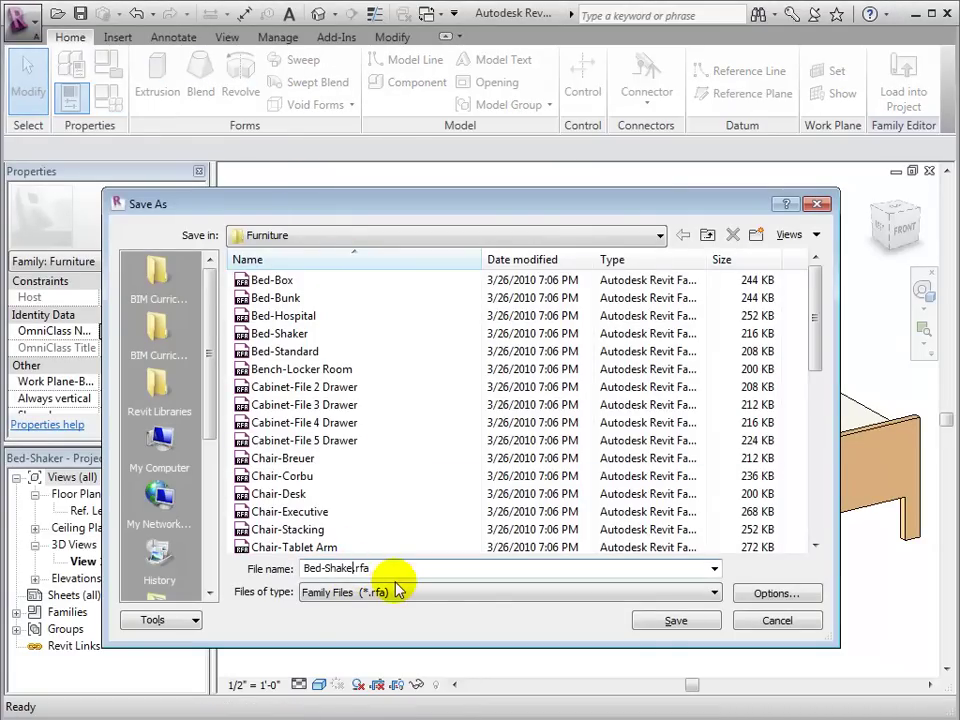
{"action": "type", "text": "4 Post"}
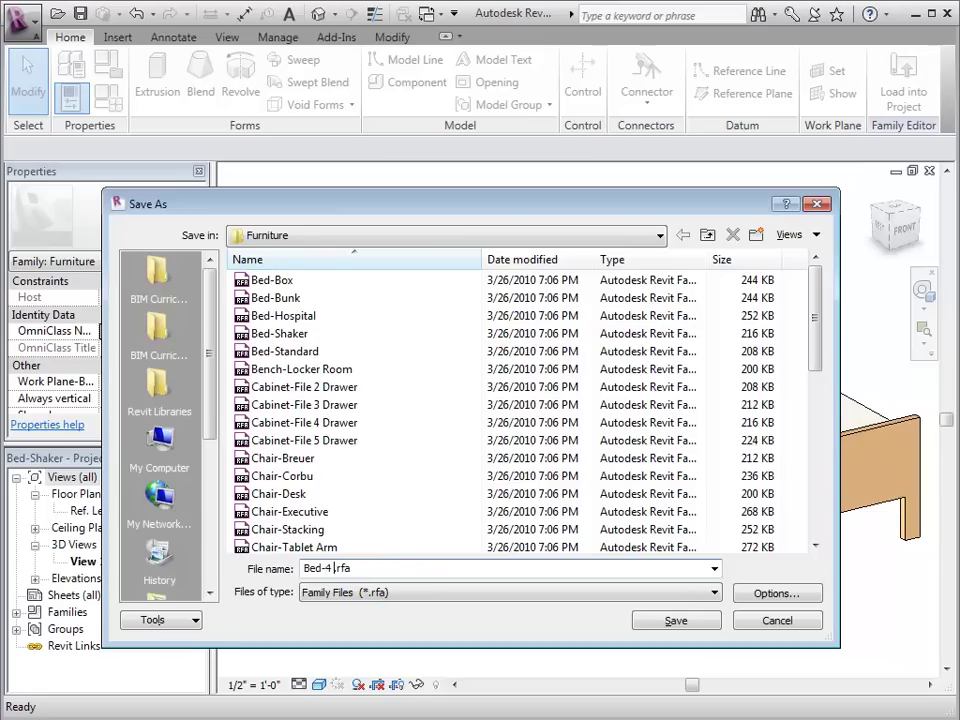
{"action": "left_click", "coordinate": [677, 621]}
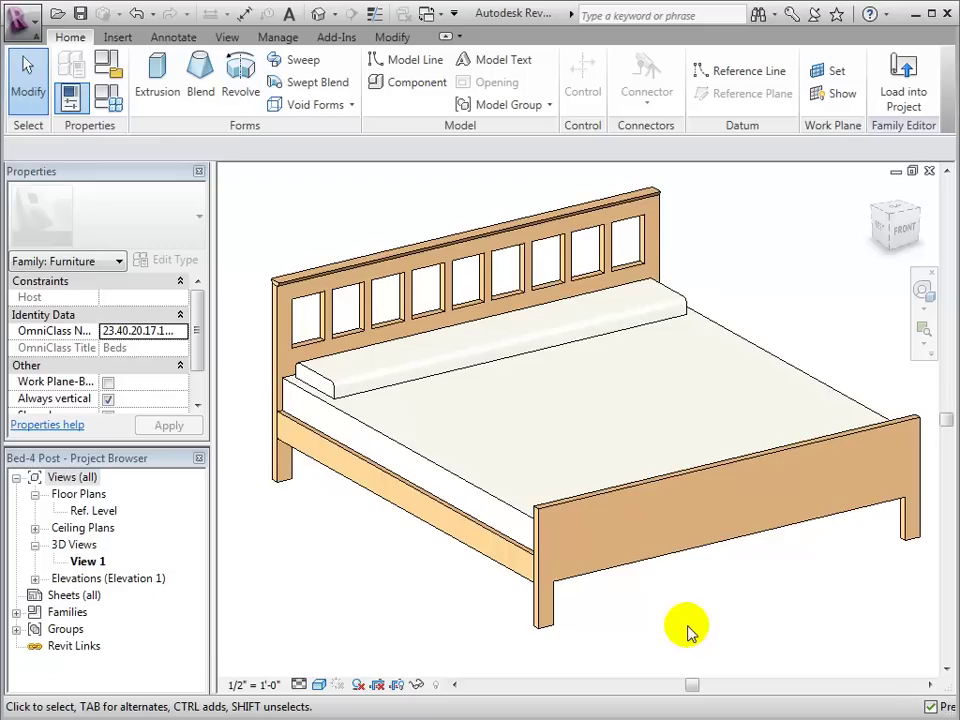
- Delete the headboard's top rail sweep and select the headboard panel
{"action": "left_click", "coordinate": [400, 258]}
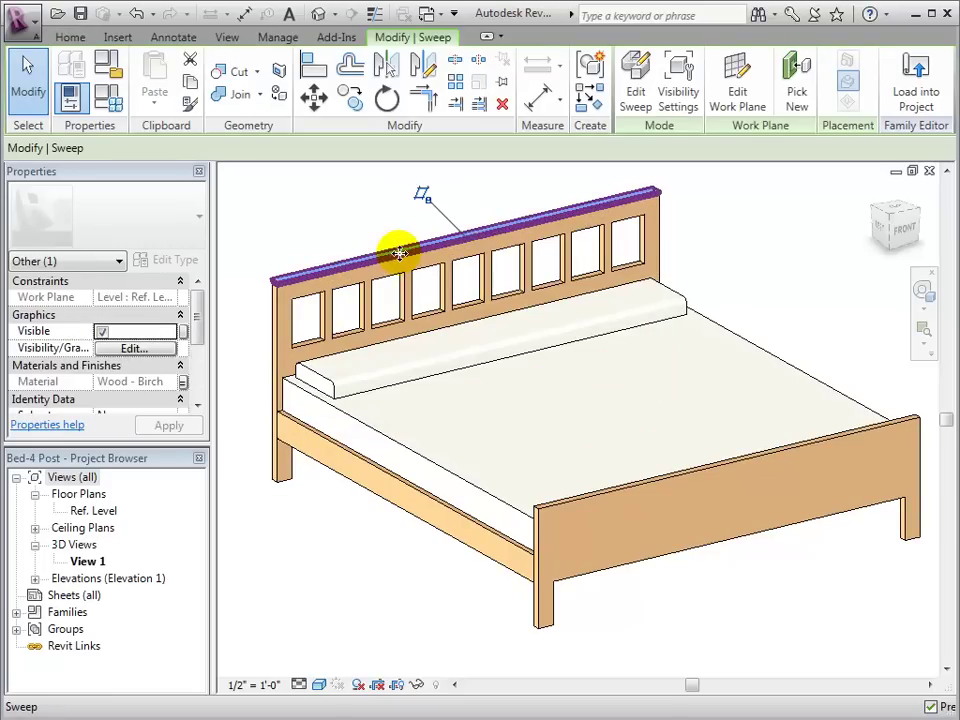
{"action": "left_click", "coordinate": [502, 107]}
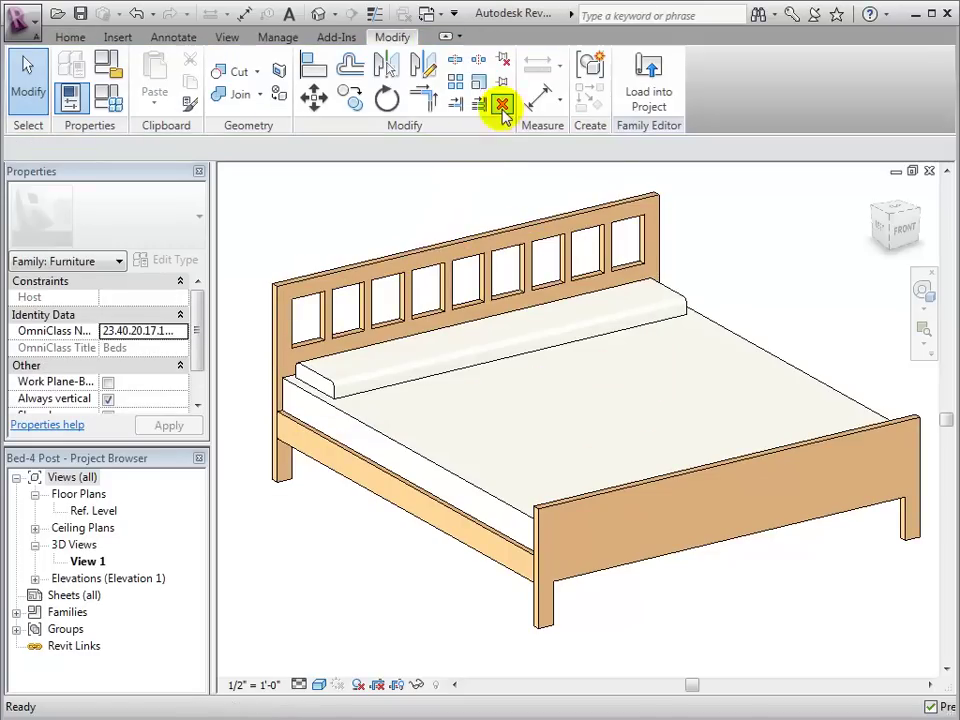
{"action": "left_click", "coordinate": [440, 246]}
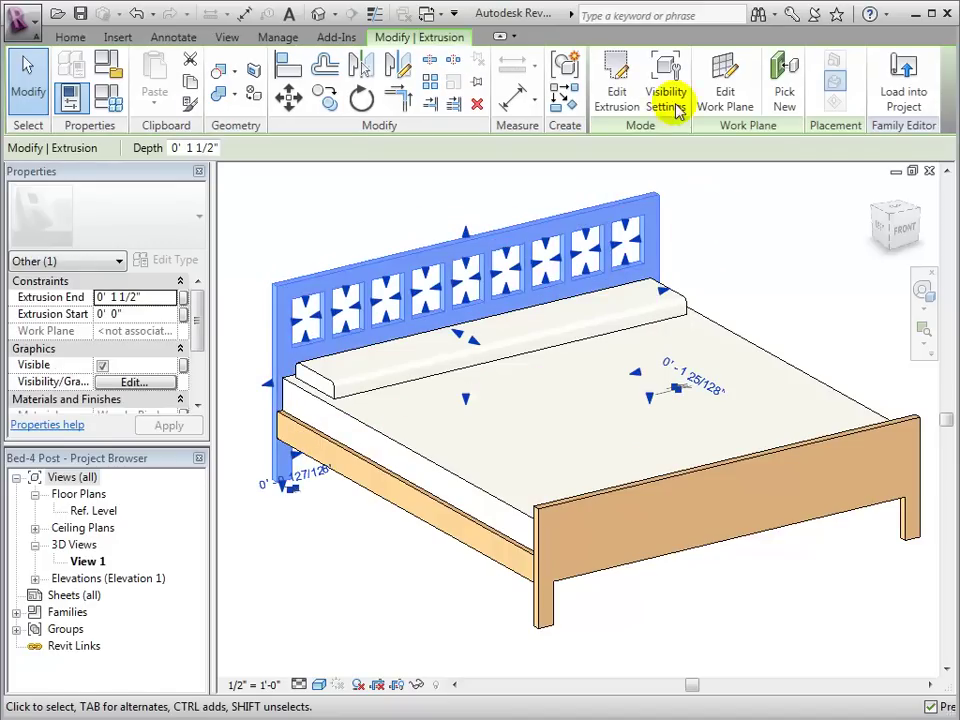
- Edit the headboard panel's extrusion sketch and view it zoomed in from the Front elevation
{"action": "left_click", "coordinate": [613, 68]}
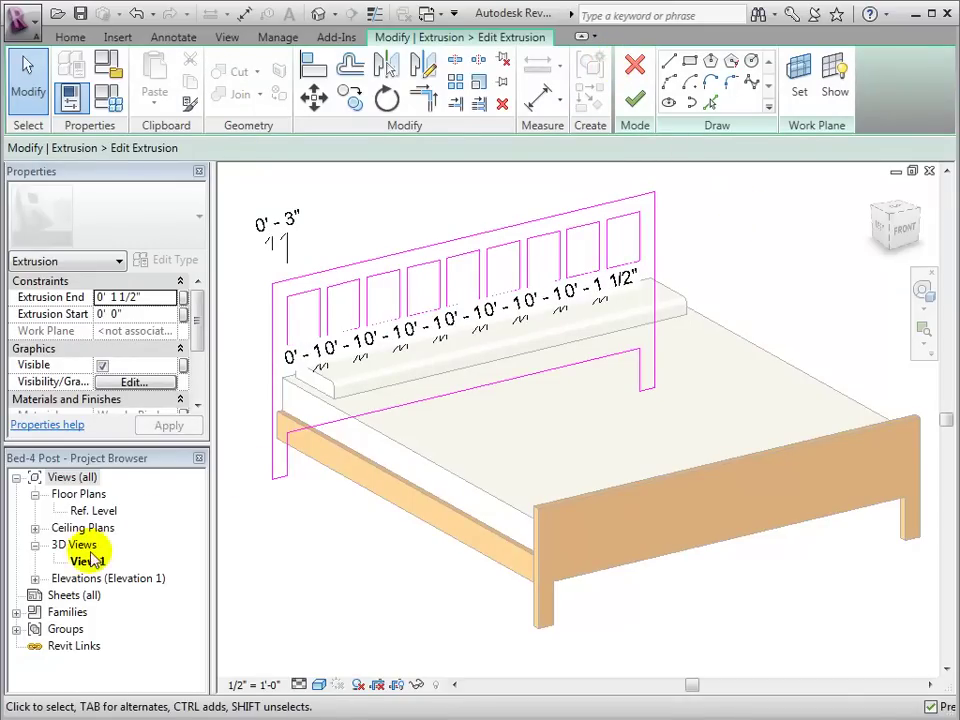
{"action": "left_click", "coordinate": [35, 579]}
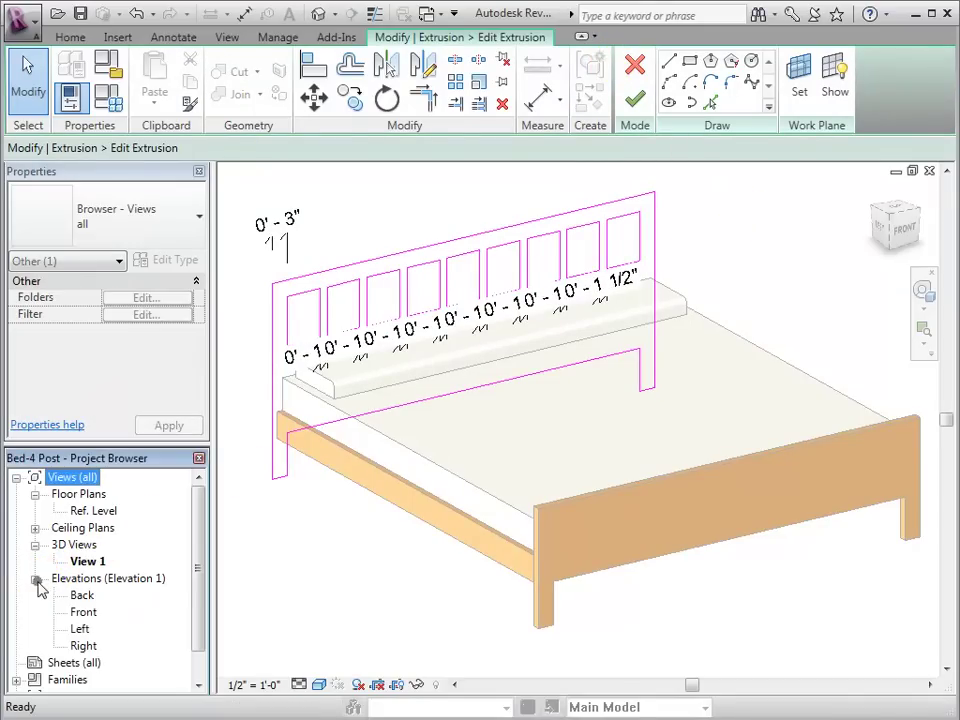
{"action": "left_click", "coordinate": [84, 613]}
{"action": "double_click", "coordinate": [84, 613]}
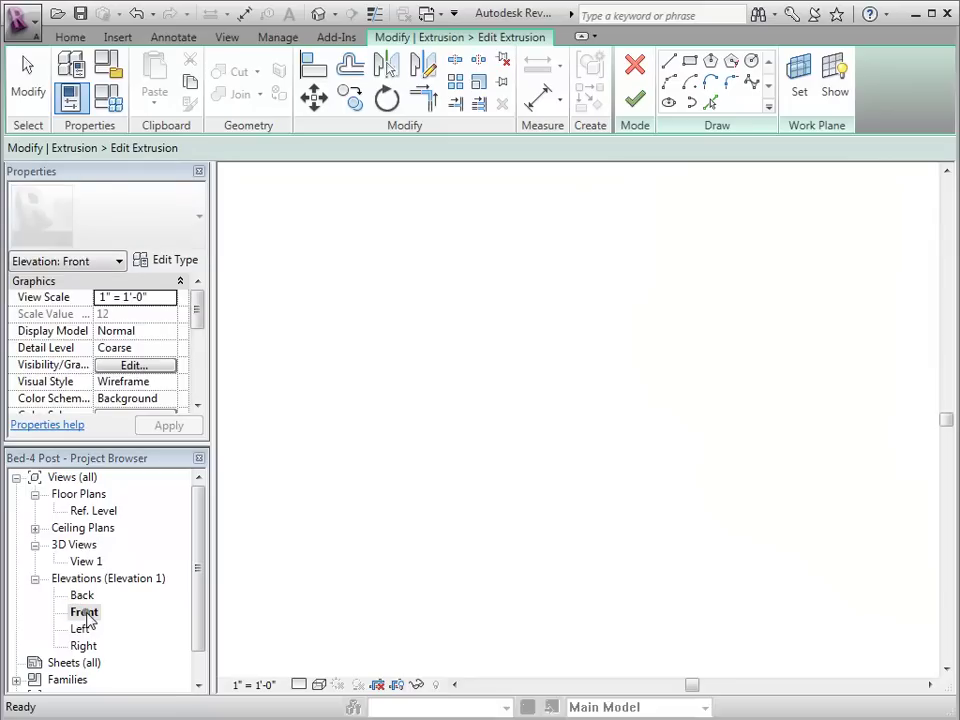
{"action": "scroll", "coordinate": [521, 633], "scroll_direction": "up", "scroll_amount": 1}
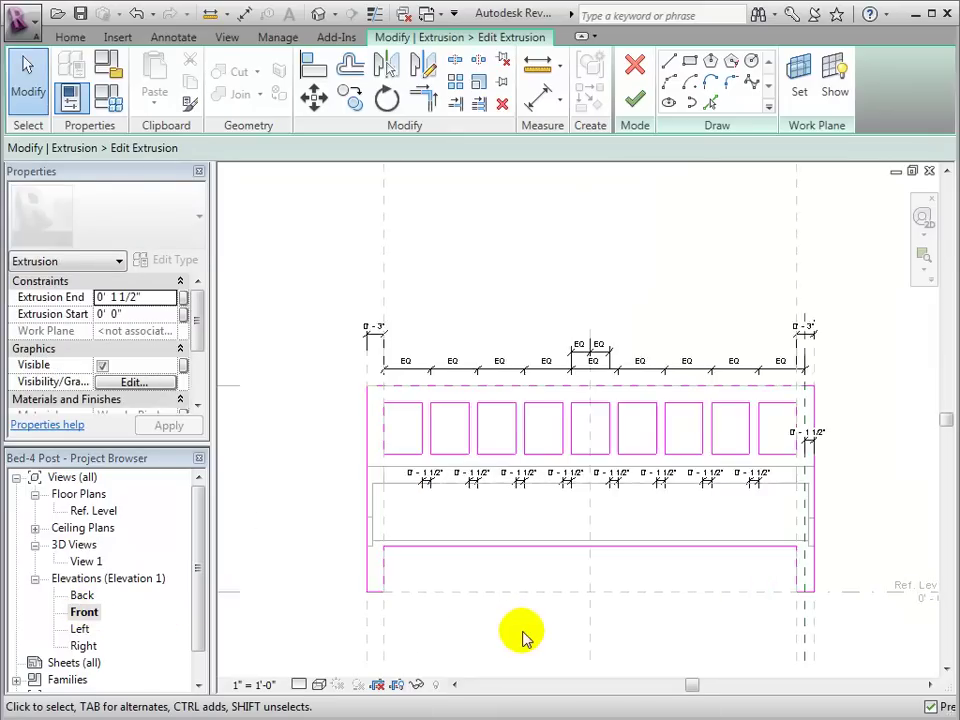
{"action": "scroll", "coordinate": [522, 634], "scroll_direction": "up", "scroll_amount": 1}
- Raise the bottom edges of the first, fourth, sixth and last headboard openings, then finish the sketch
{"action": "scroll", "coordinate": [522, 634], "scroll_direction": "up", "scroll_amount": 1}
{"action": "middle_click_drag", "start_coordinate": [675, 625], "coordinate": [615, 630]}
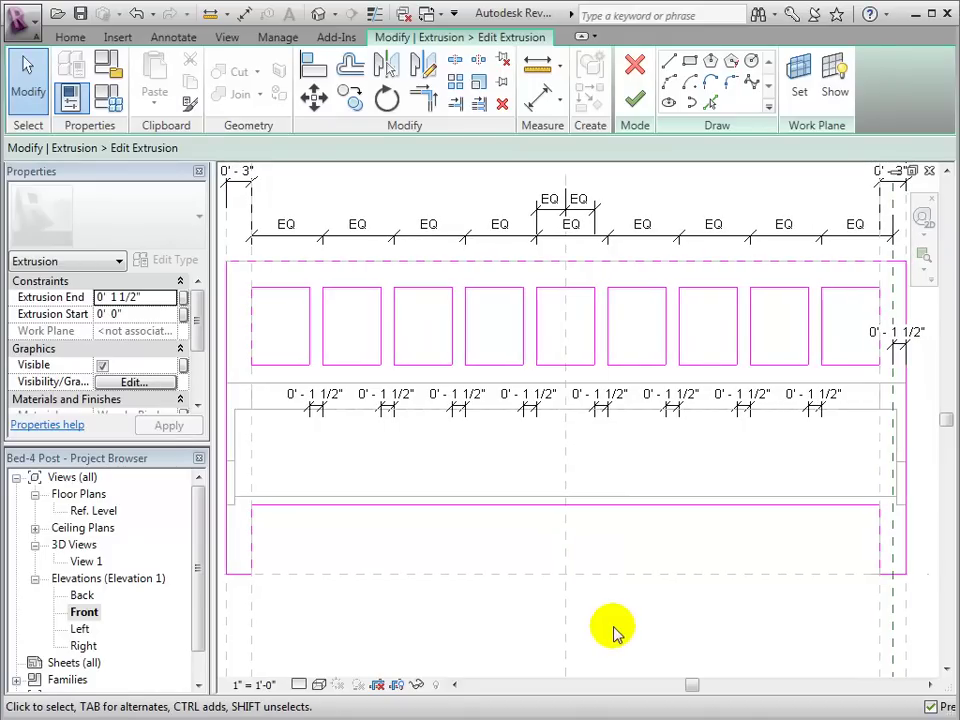
{"action": "left_click", "coordinate": [280, 366]}
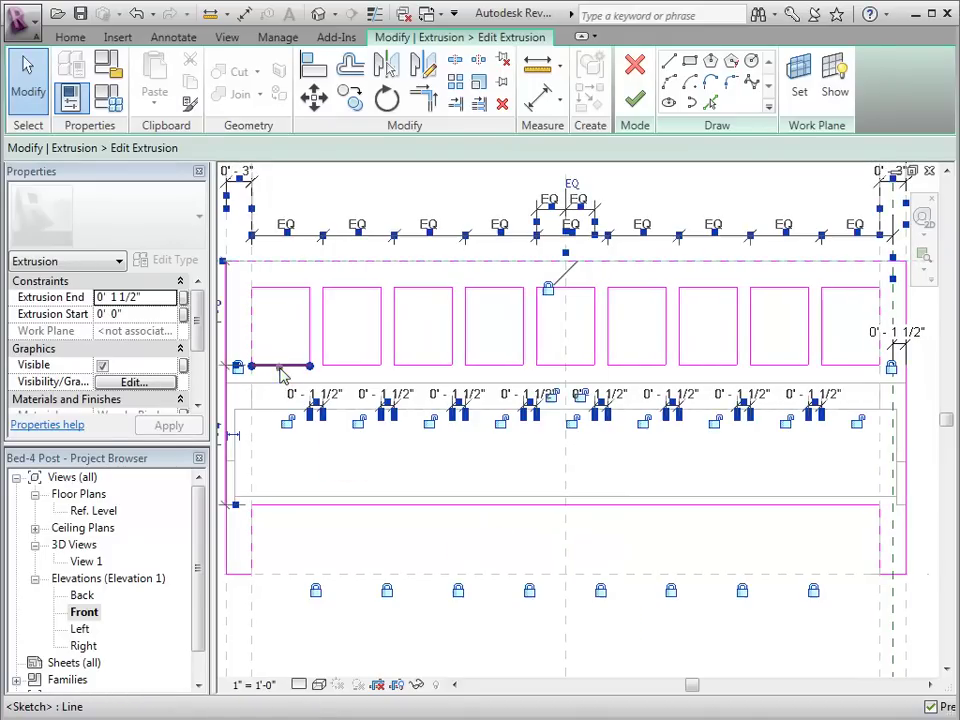
{"action": "left_click_drag", "start_coordinate": [280, 366], "coordinate": [283, 335]}
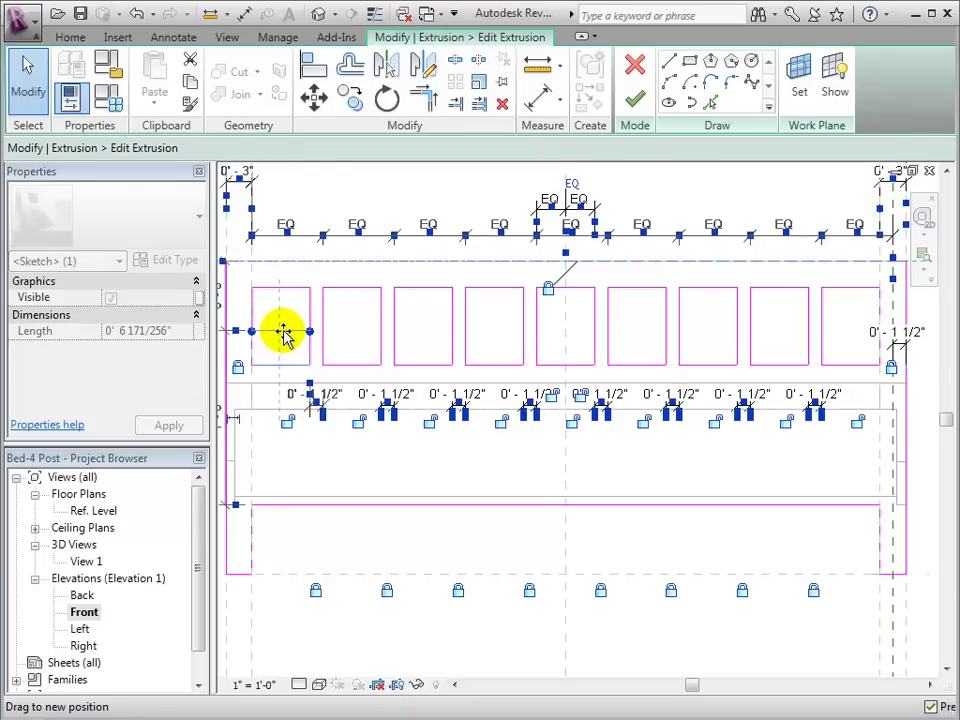
{"action": "left_click", "coordinate": [503, 366]}
{"action": "left_click_drag", "start_coordinate": [501, 364], "coordinate": [504, 333]}
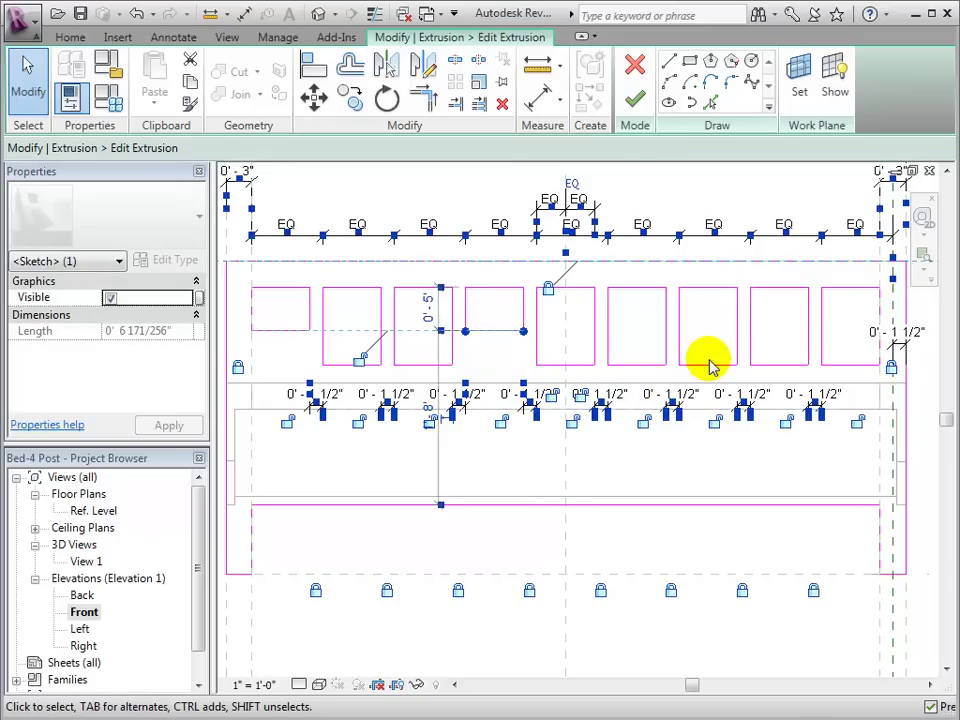
{"action": "left_click_drag", "start_coordinate": [643, 365], "coordinate": [650, 327]}
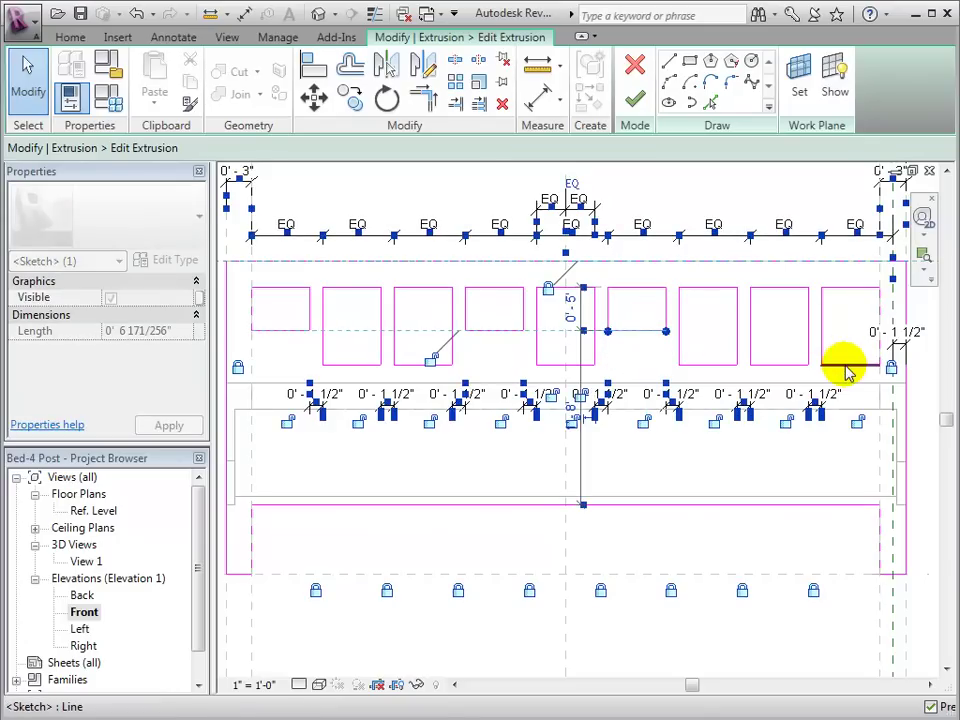
{"action": "left_click_drag", "start_coordinate": [845, 367], "coordinate": [840, 330]}
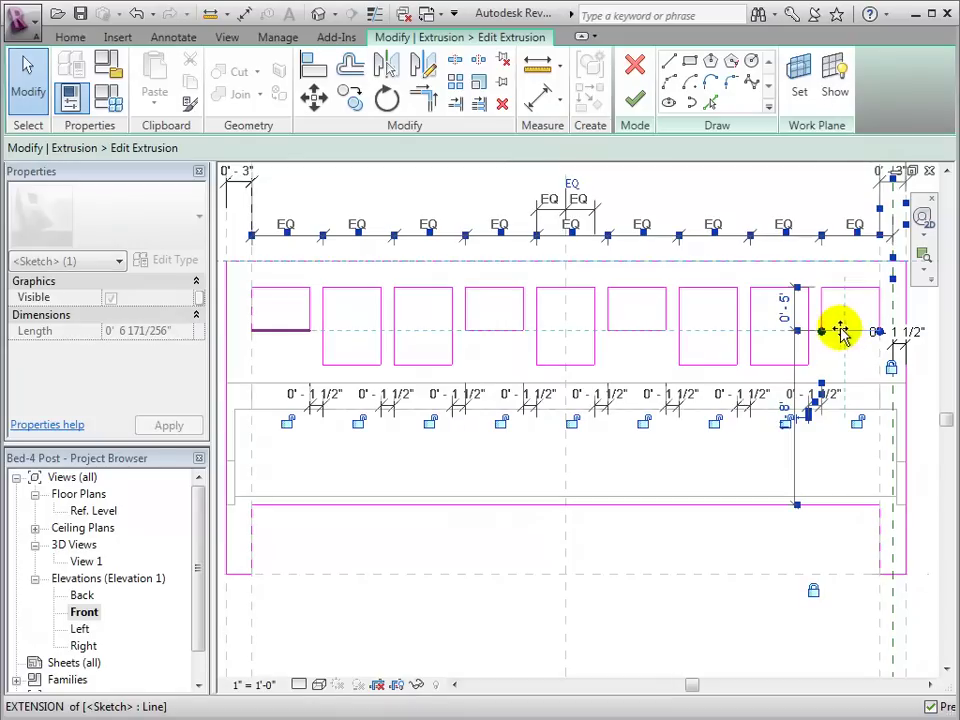
{"action": "left_click", "coordinate": [635, 98]}
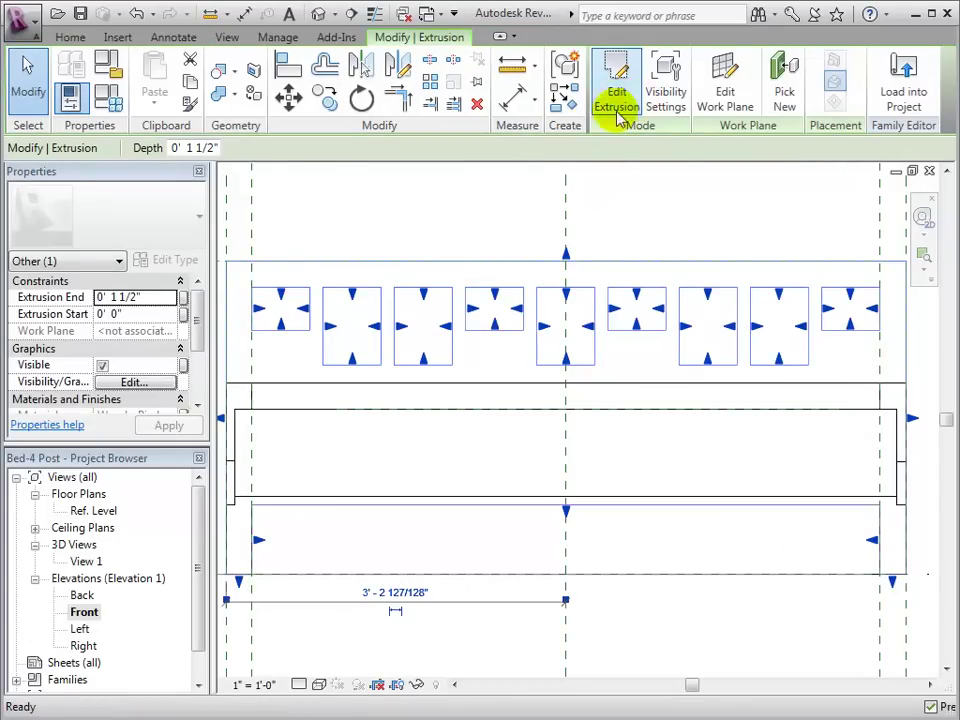
- Open 3D View 1 to check the headboard's alternating tall and short openings
{"action": "left_click", "coordinate": [95, 563]}
{"action": "double_click", "coordinate": [95, 563]}
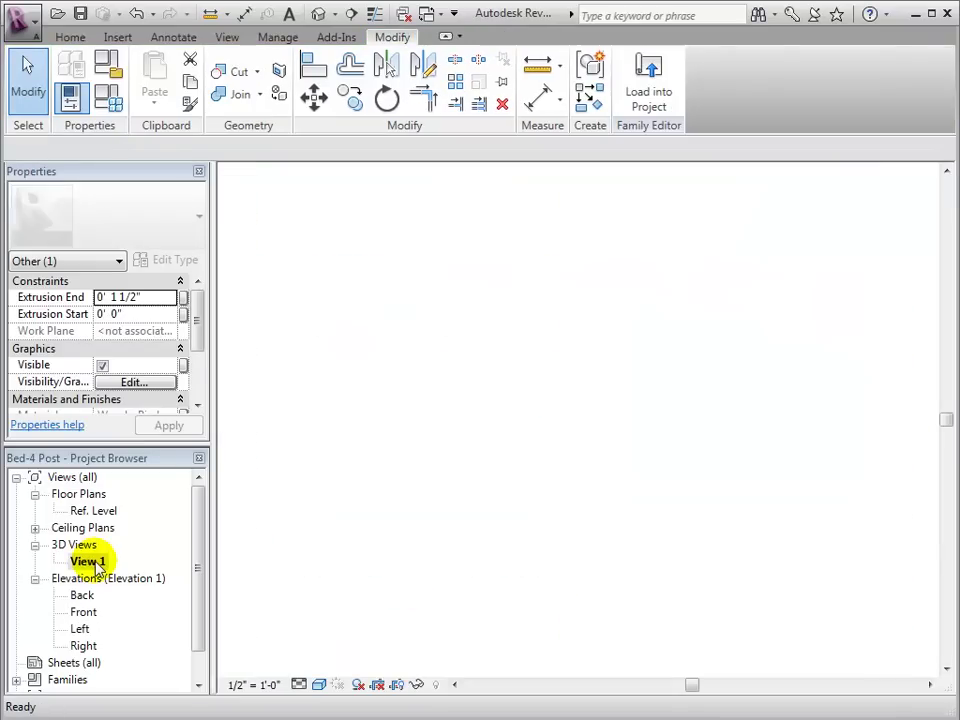
{"action": "left_click", "coordinate": [363, 580]}
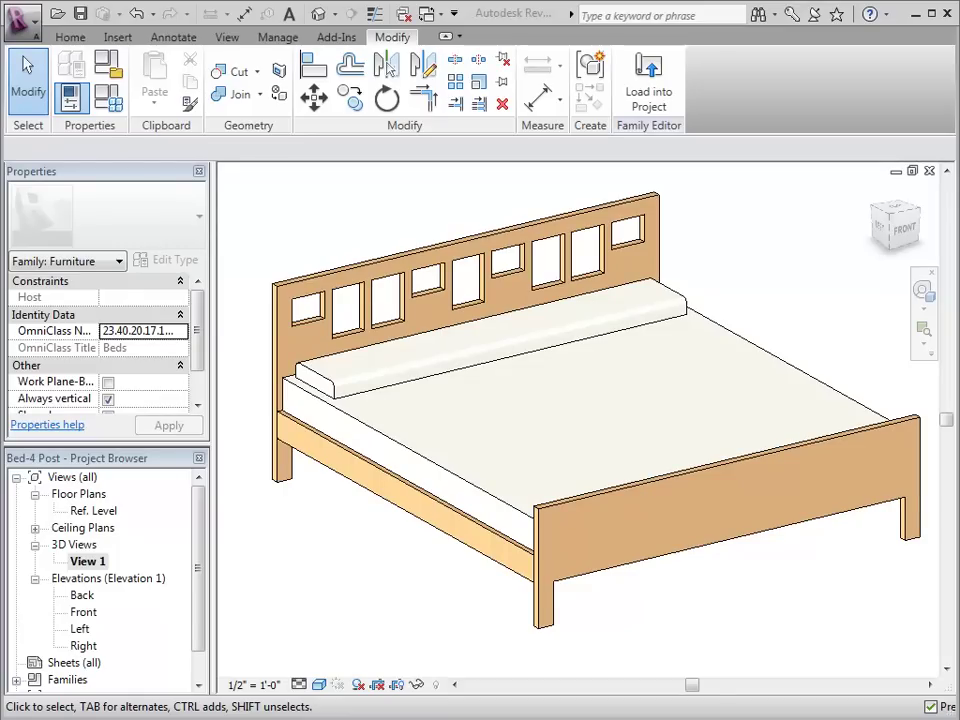
- On the Ref. Level plan, start an extrusion and draw a 4-inch square at the headboard's left corner
{"action": "double_click", "coordinate": [105, 511]}
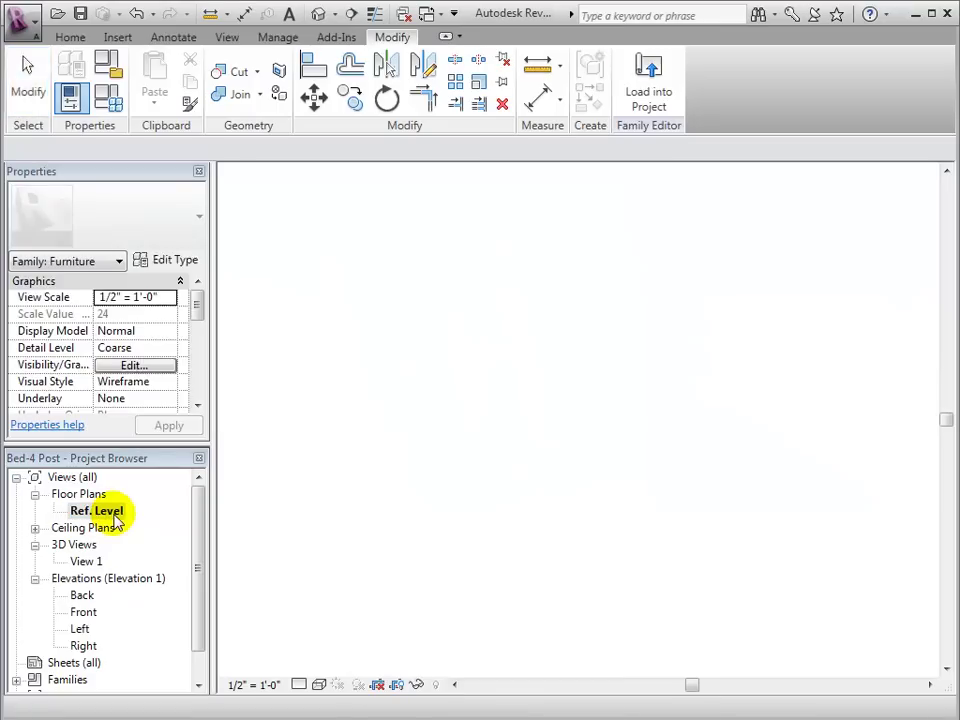
{"action": "scroll", "coordinate": [405, 440], "scroll_direction": "up", "scroll_amount": 1}
{"action": "scroll", "coordinate": [405, 440], "scroll_direction": "up", "scroll_amount": 1}
{"action": "mouse_move", "coordinate": [446, 439]}
{"action": "middle_mouse_down"}
{"action": "mouse_move", "coordinate": [386, 615]}
{"action": "mouse_move", "coordinate": [376, 607]}
{"action": "middle_mouse_up"}
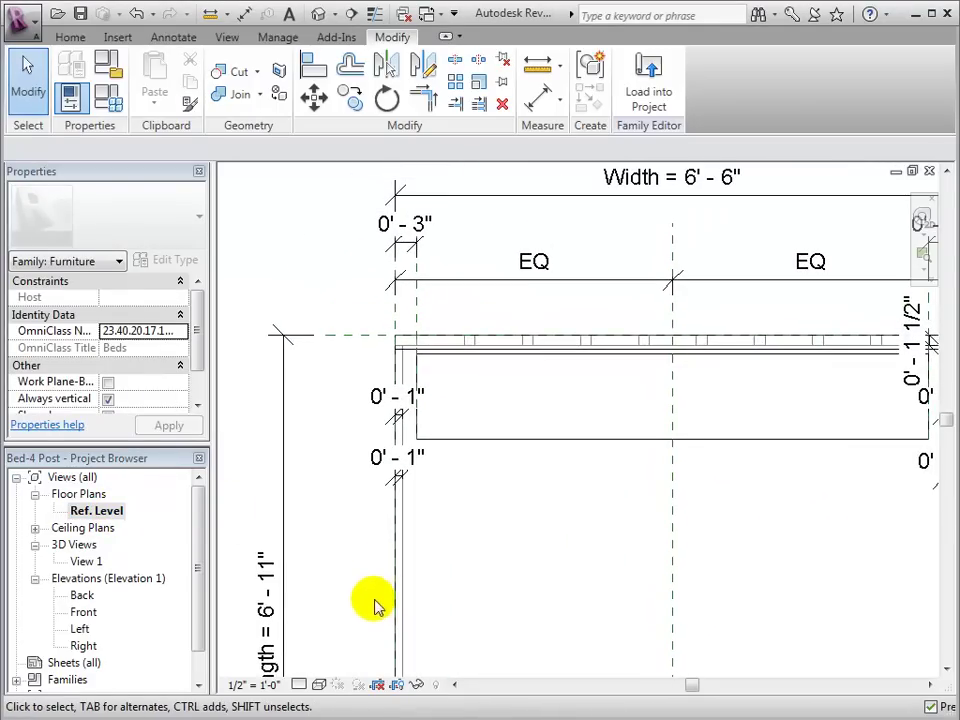
{"action": "left_click", "coordinate": [71, 38]}
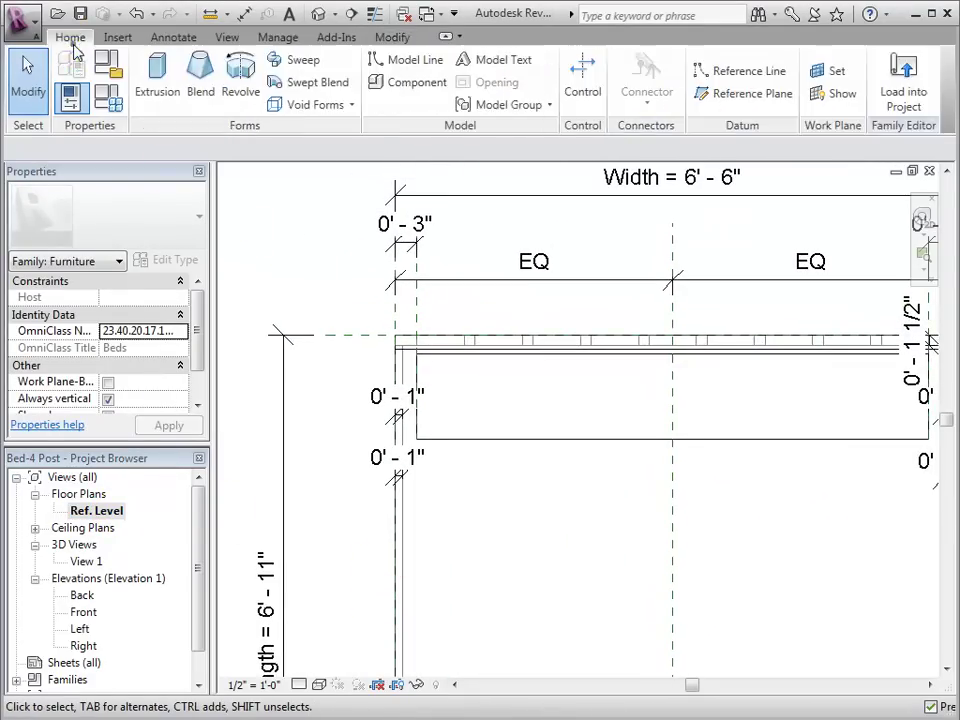
{"action": "left_click", "coordinate": [155, 95]}
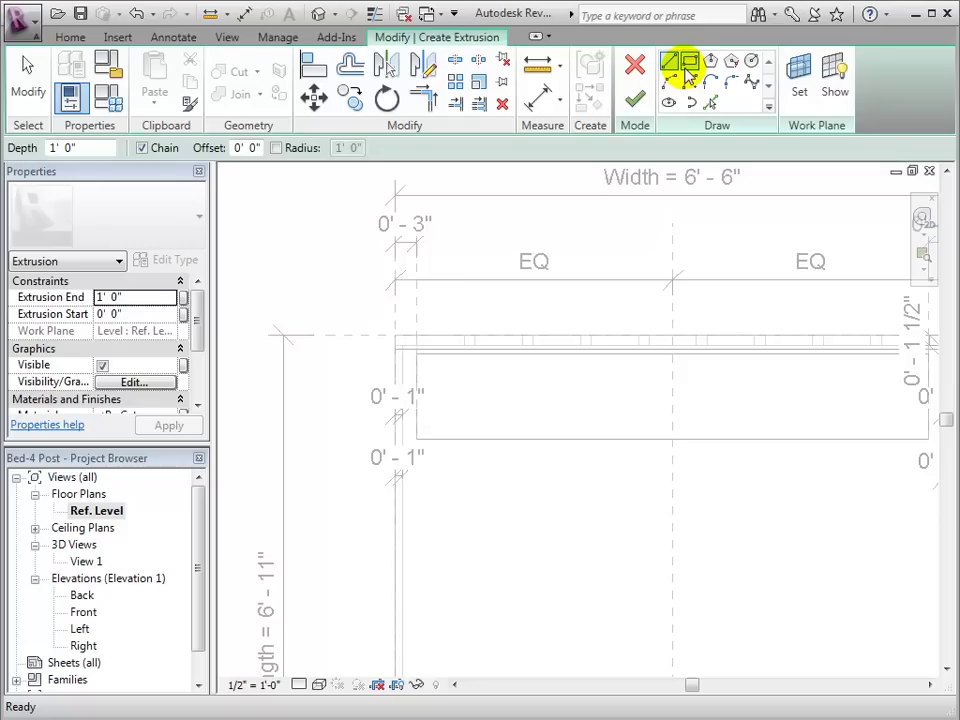
{"action": "left_click", "coordinate": [687, 66]}
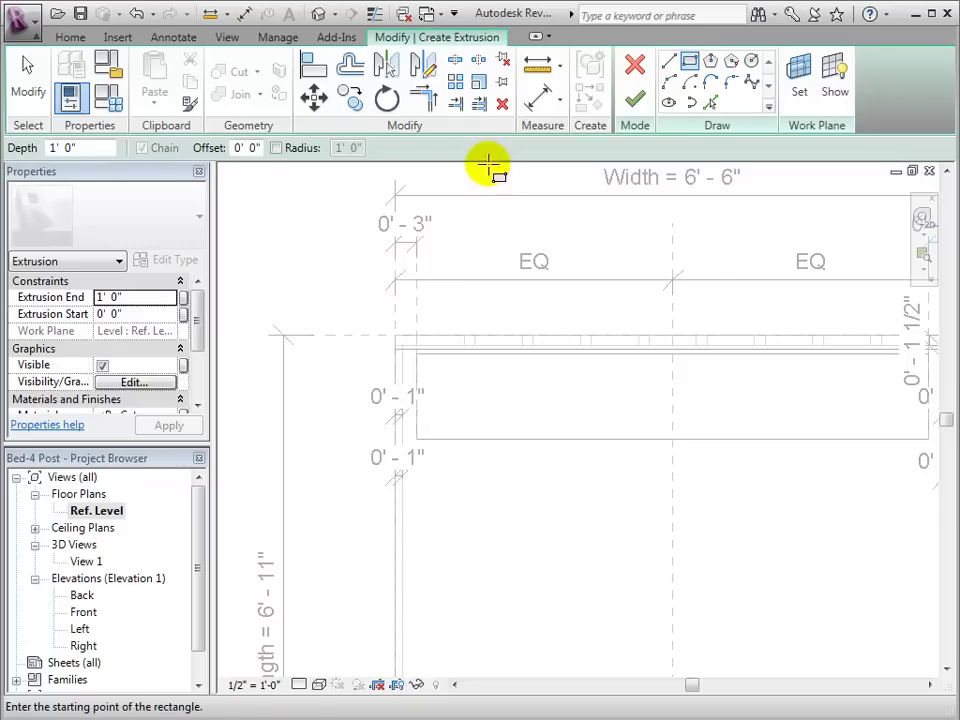
{"action": "left_click", "coordinate": [394, 334]}
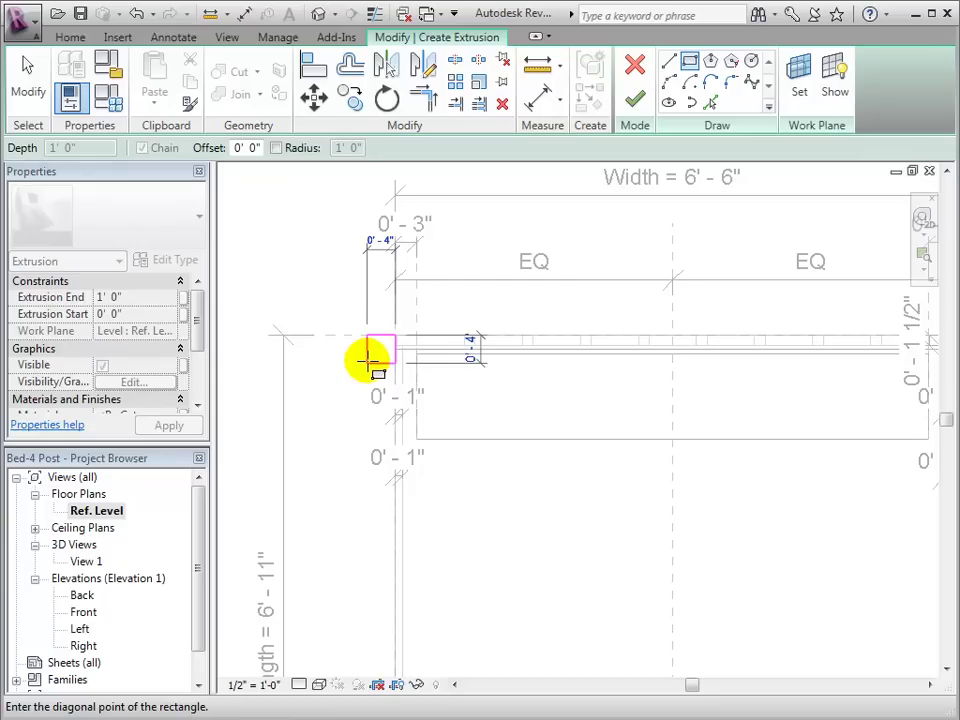
{"action": "left_click", "coordinate": [369, 358]}
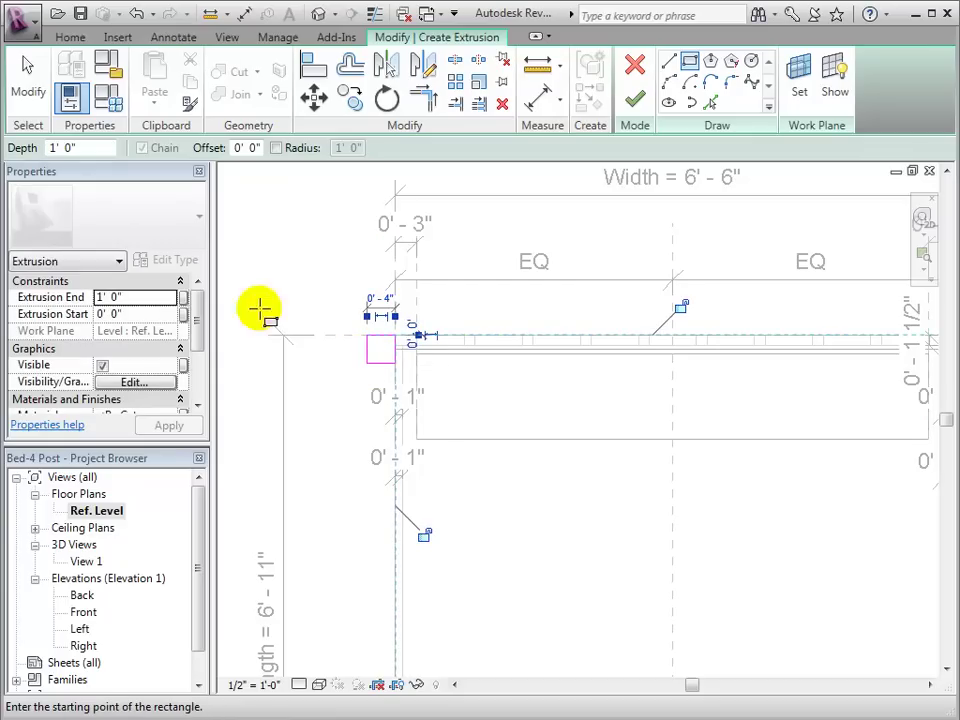
{"action": "left_click", "coordinate": [30, 84]}
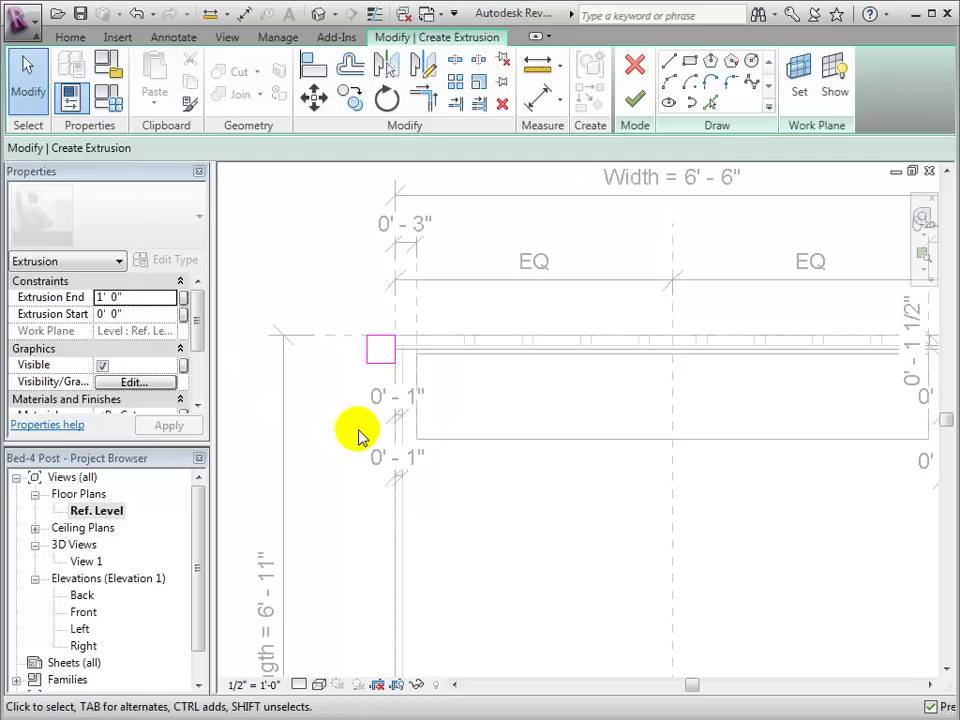
- Finish the corner post sketch and set its Extrusion End to 7' 0"
{"action": "left_click", "coordinate": [635, 103]}
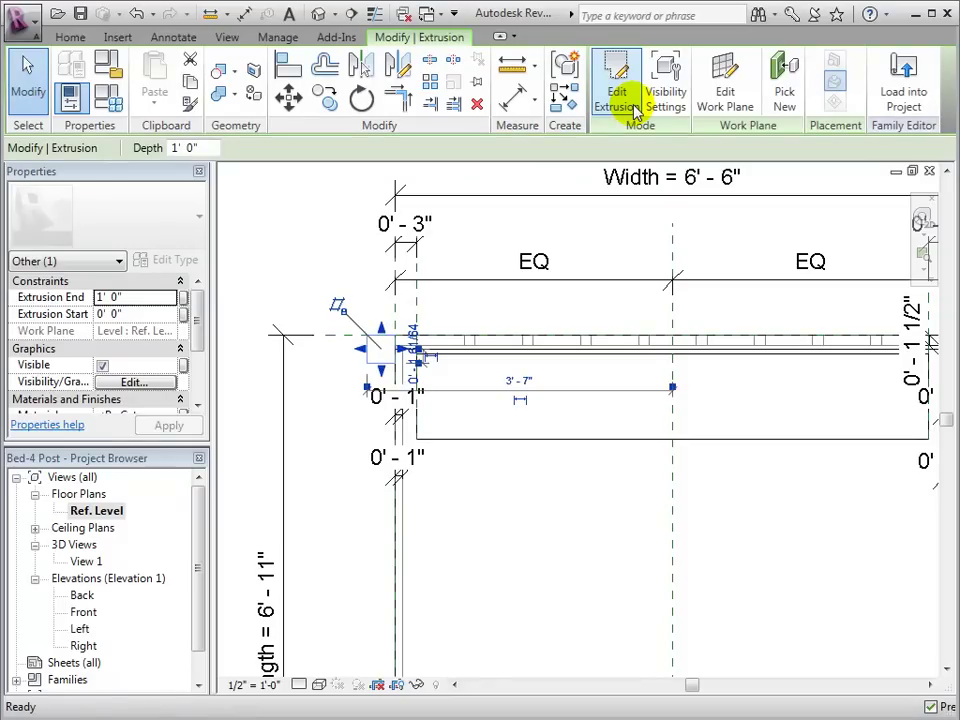
{"action": "left_click", "coordinate": [141, 298]}
{"action": "type", "text": "7 0"}
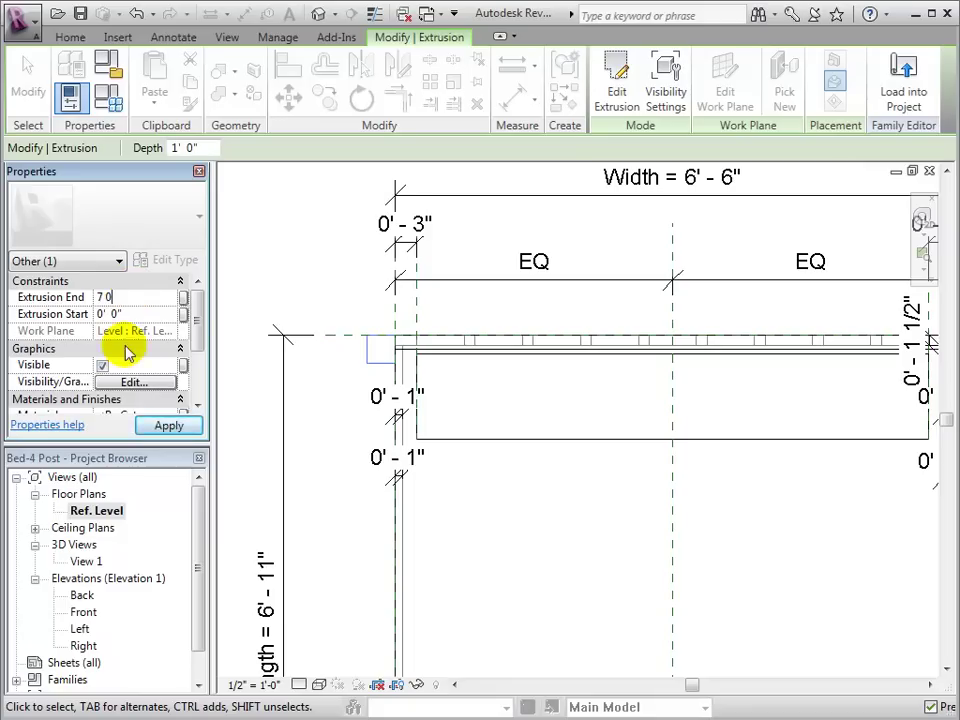
{"action": "left_click", "coordinate": [163, 426]}
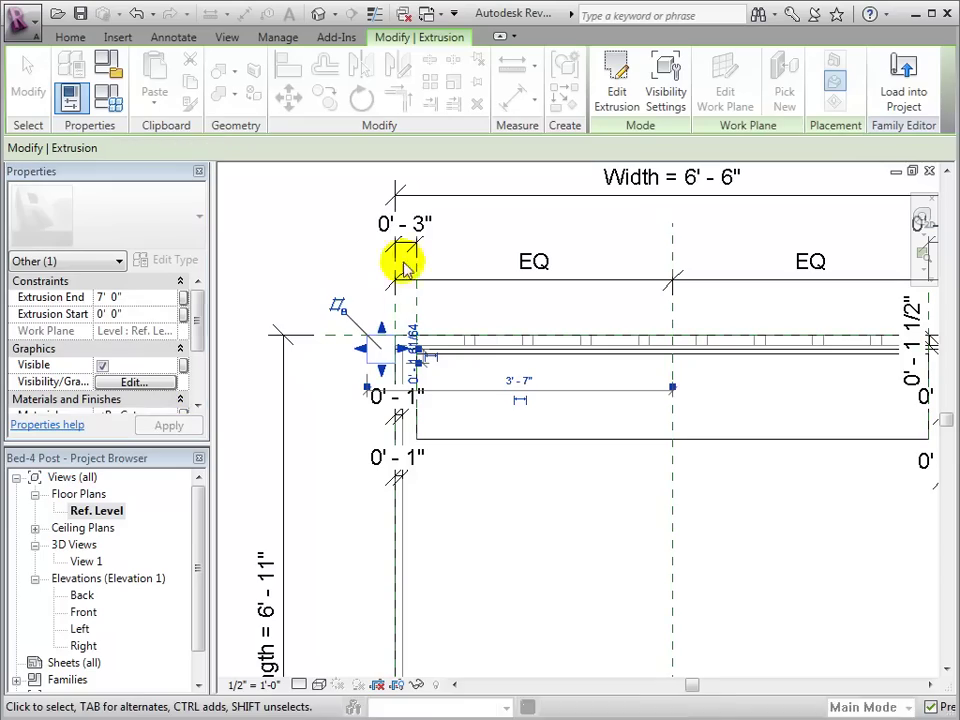
{"action": "left_click", "coordinate": [319, 250]}
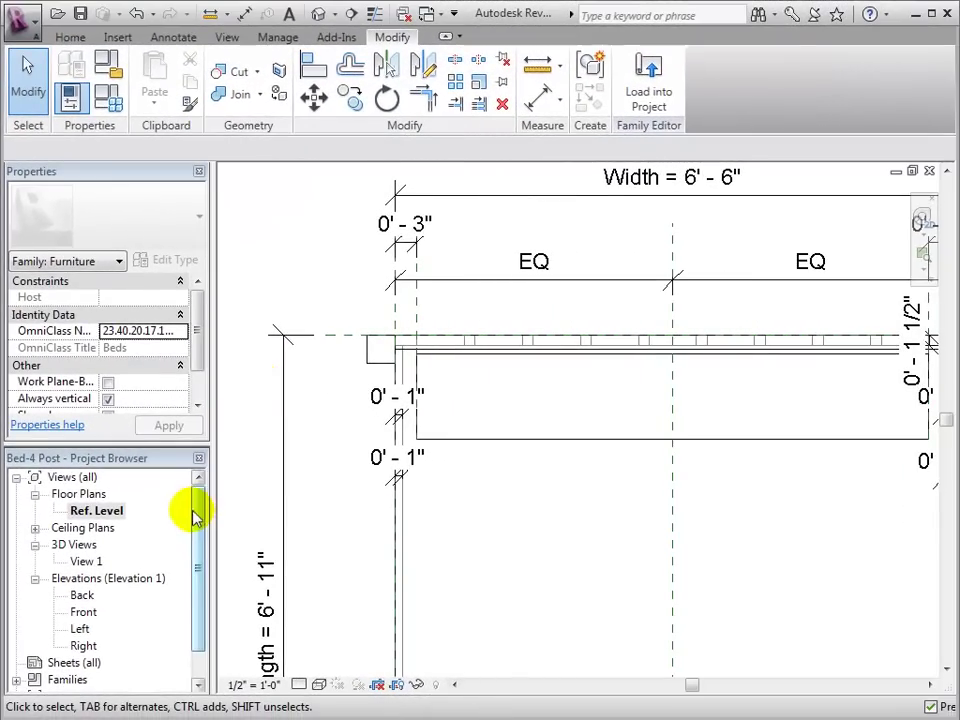
- In View 1, associate the corner post's Material with the Frame Material parameter
{"action": "double_click", "coordinate": [82, 561]}
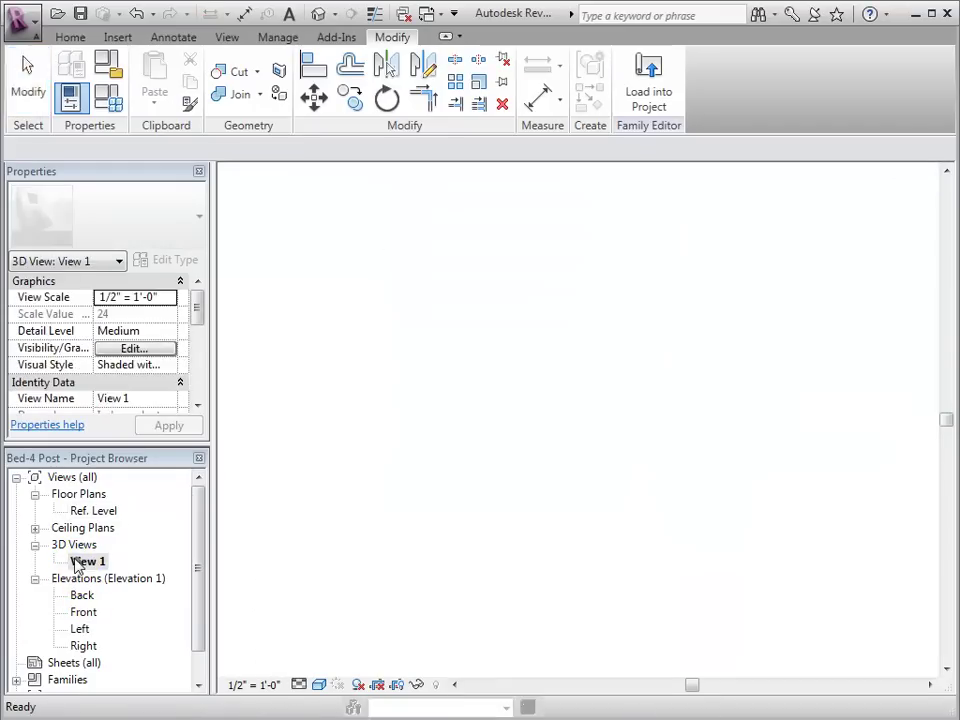
{"action": "scroll", "coordinate": [308, 568], "scroll_direction": "down", "scroll_amount": 2}
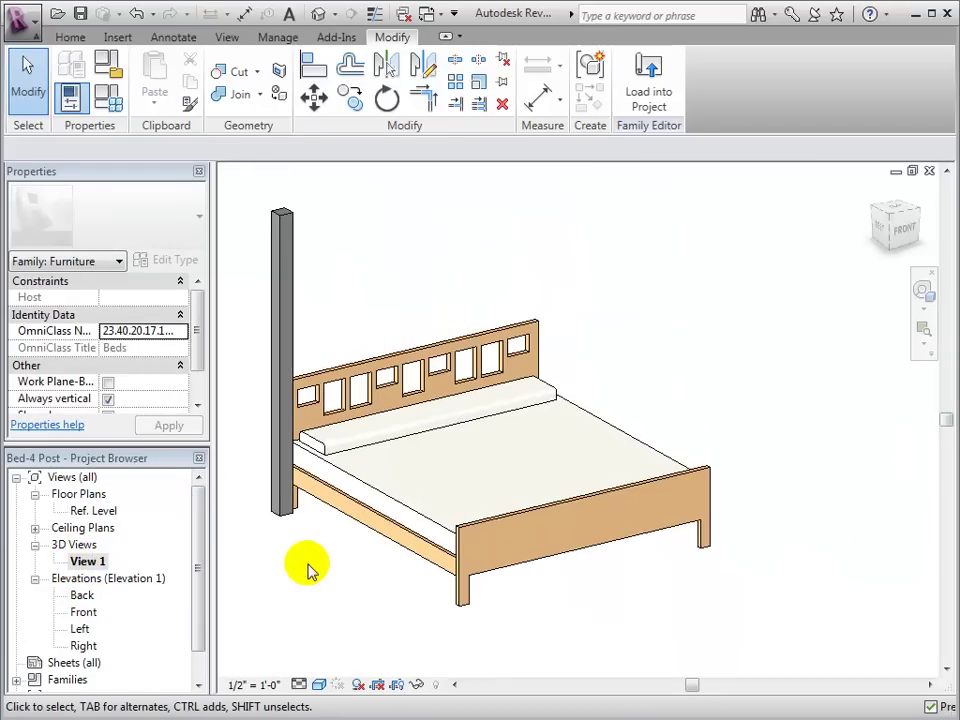
{"action": "left_click", "coordinate": [296, 250]}
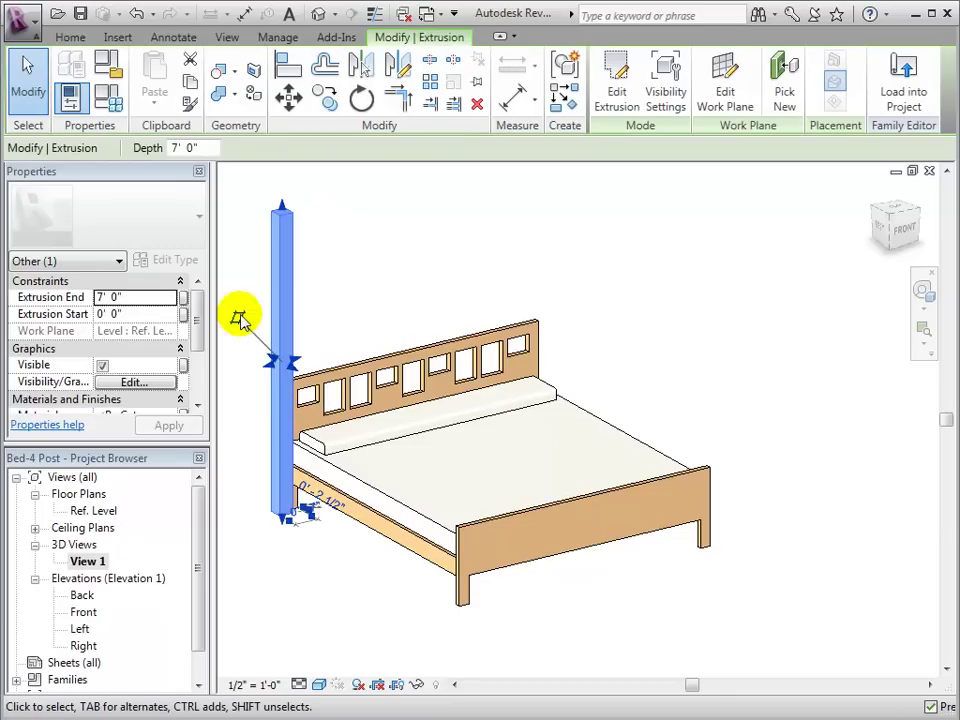
{"action": "left_click", "coordinate": [198, 406]}
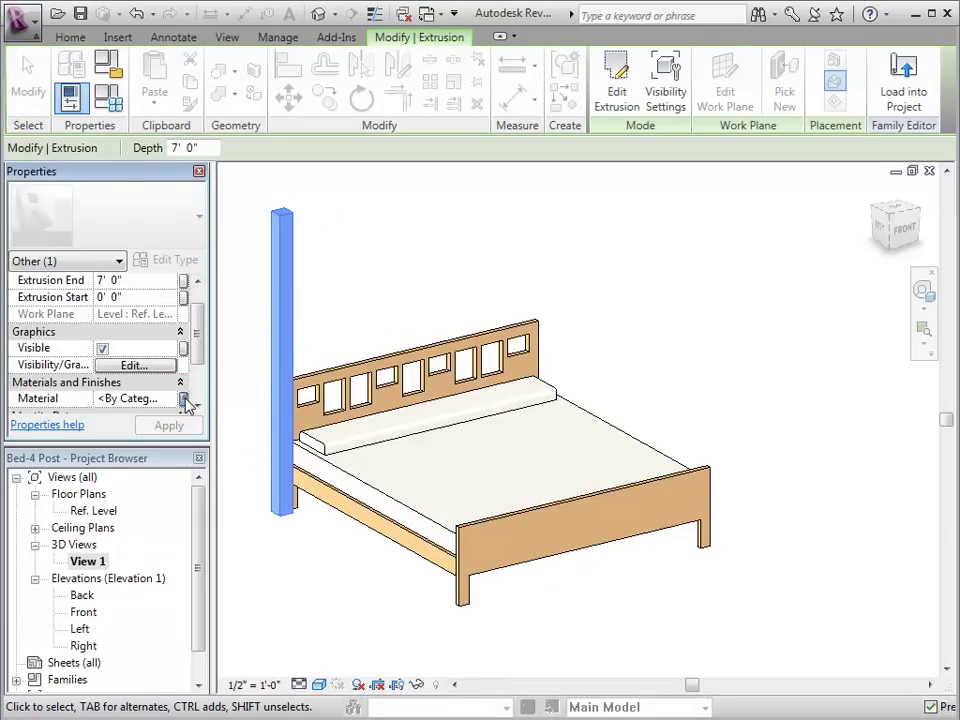
{"action": "left_click", "coordinate": [184, 400]}
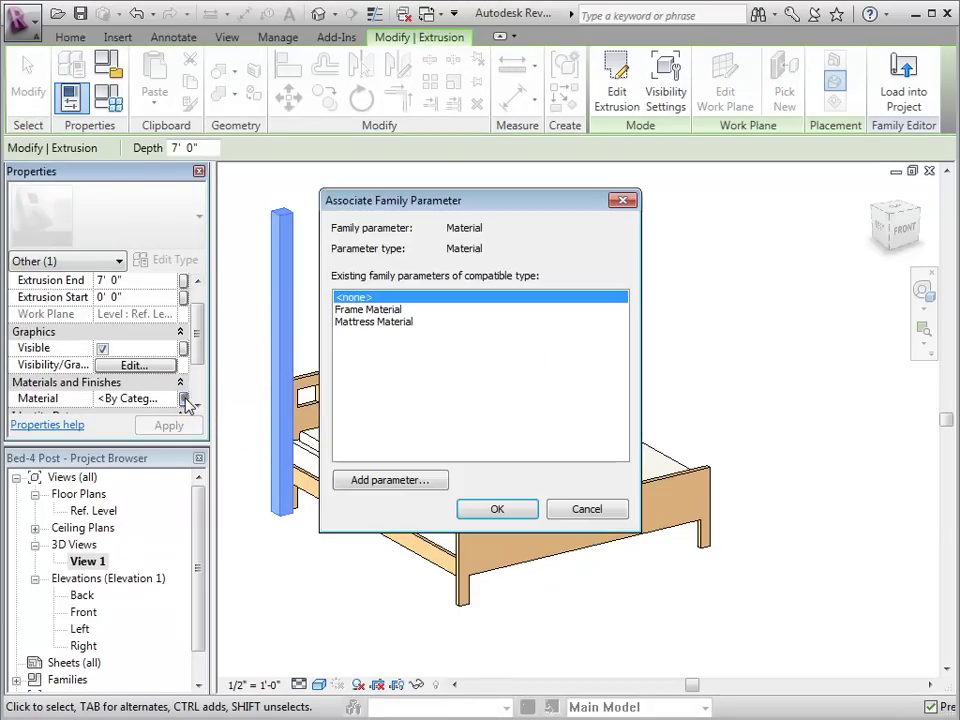
{"action": "left_click", "coordinate": [410, 312]}
{"action": "left_click", "coordinate": [486, 509]}
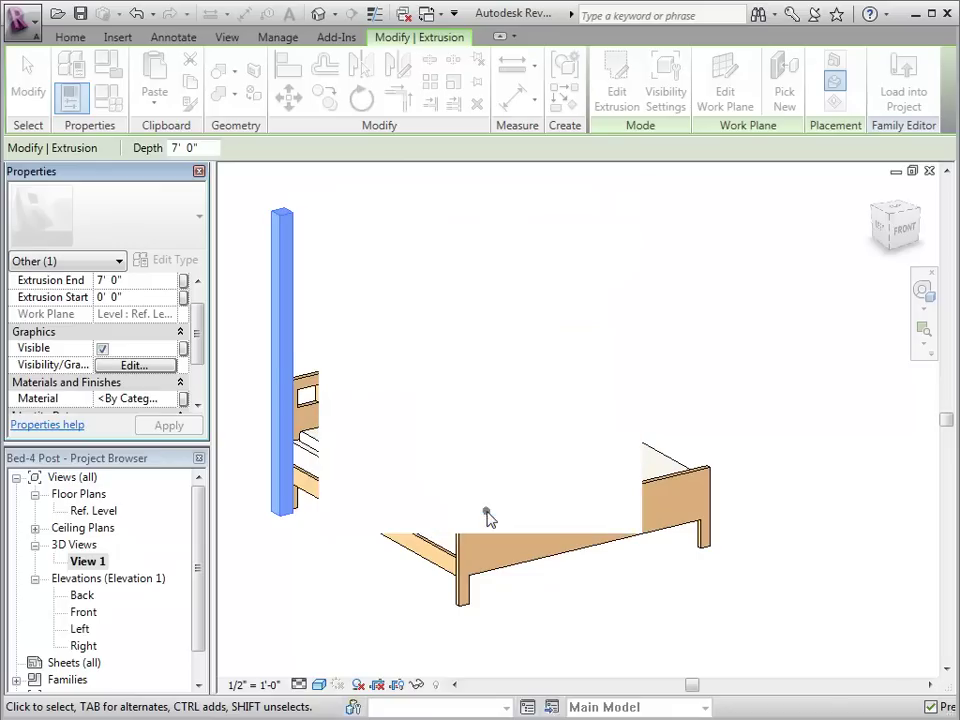
{"action": "left_click", "coordinate": [305, 607]}
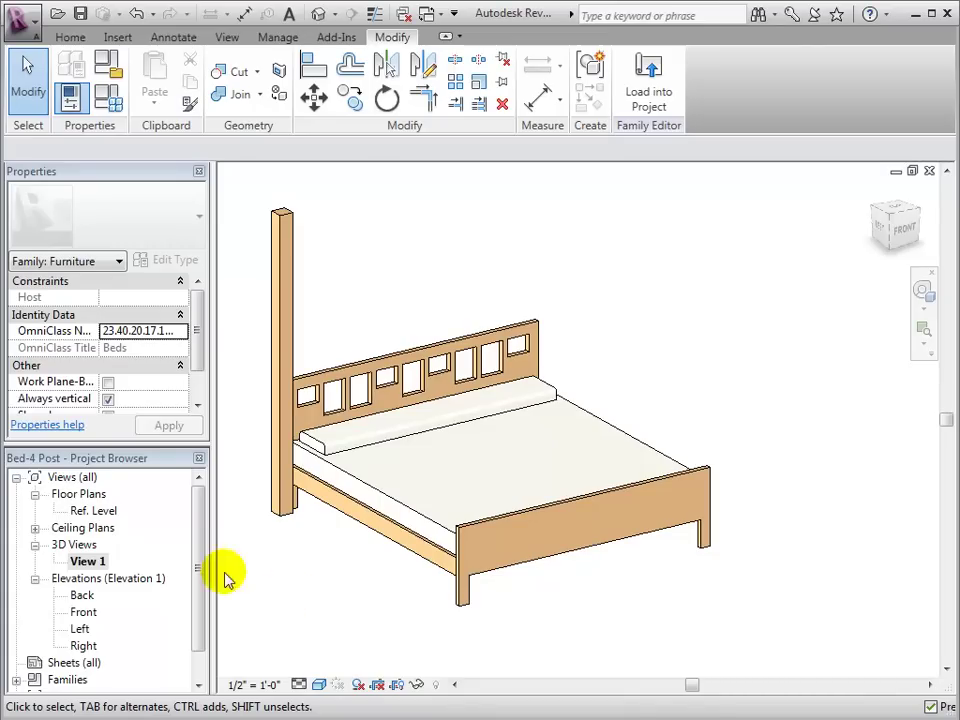
- Mirror the corner post across the Center (Left/Right) reference plane onto the headboard's right end
{"action": "double_click", "coordinate": [106, 516]}
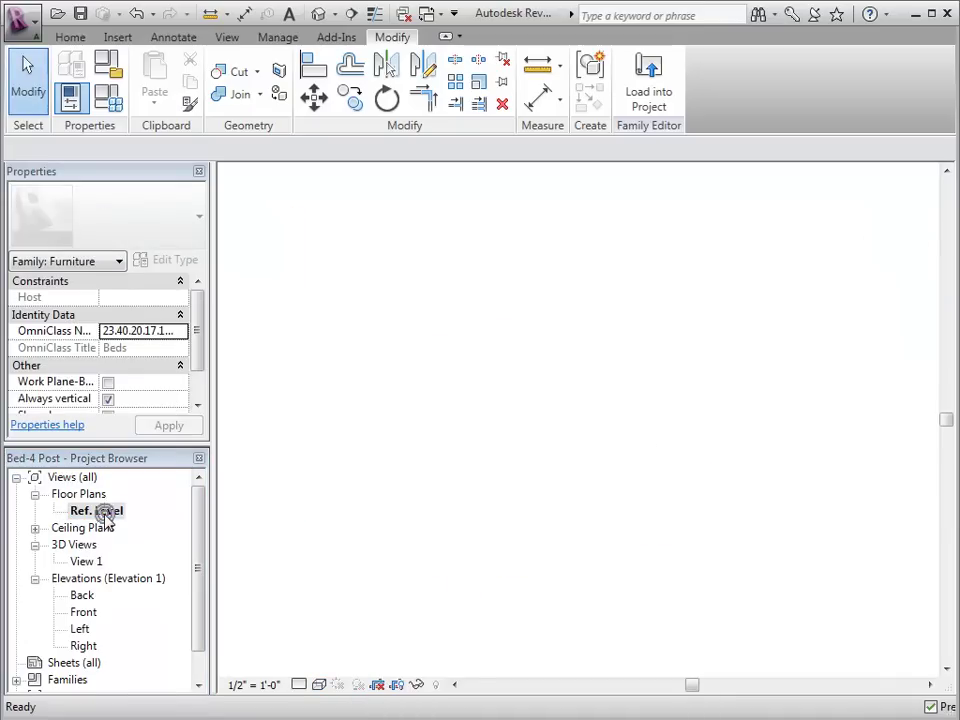
{"action": "mouse_move", "coordinate": [729, 541]}
{"action": "middle_mouse_down"}
{"action": "mouse_move", "coordinate": [591, 563]}
{"action": "mouse_move", "coordinate": [583, 553]}
{"action": "middle_mouse_up"}
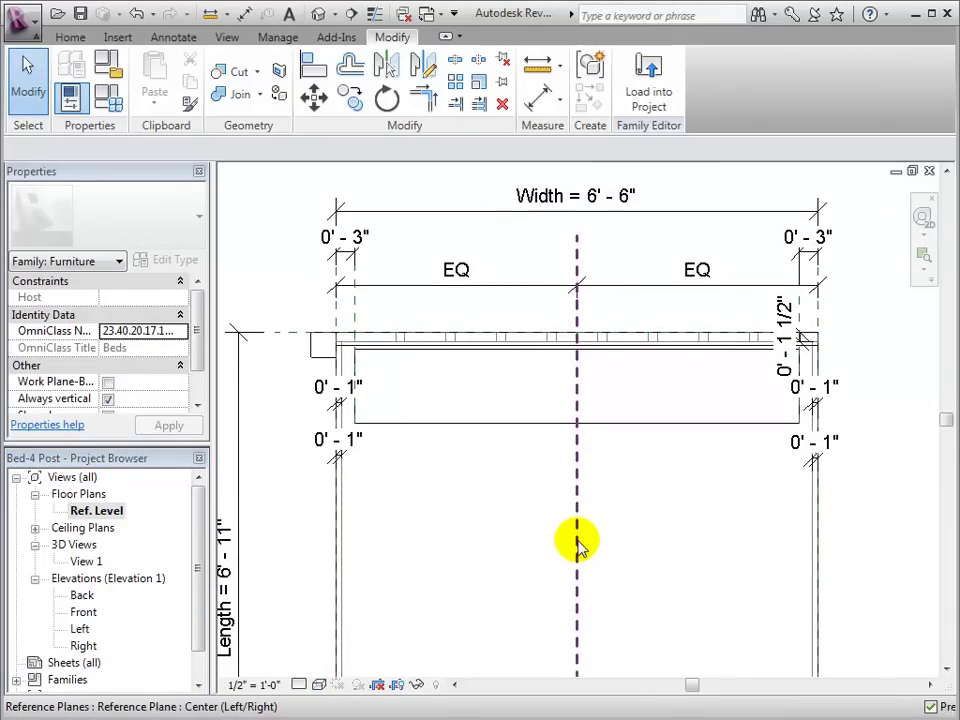
{"action": "left_click", "coordinate": [321, 347]}
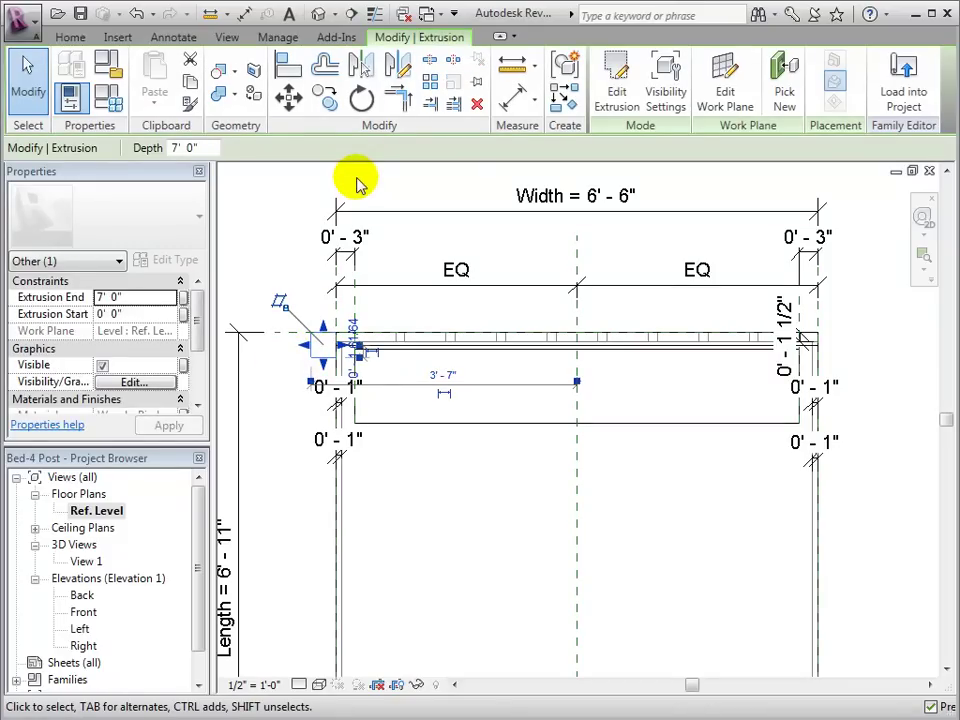
{"action": "left_click", "coordinate": [363, 66]}
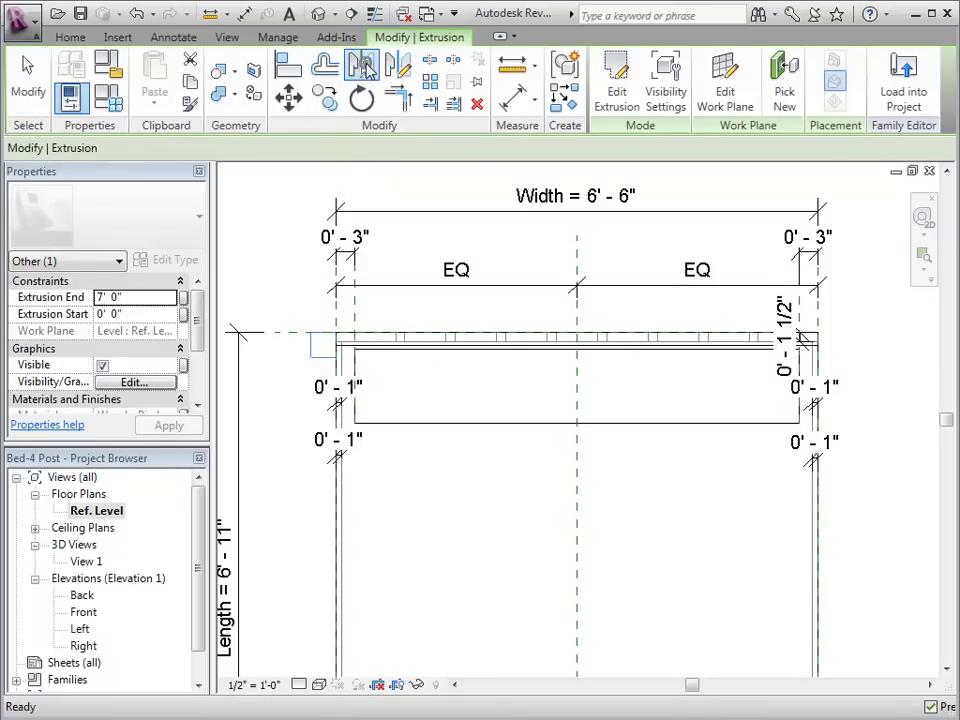
{"action": "left_click", "coordinate": [573, 485]}
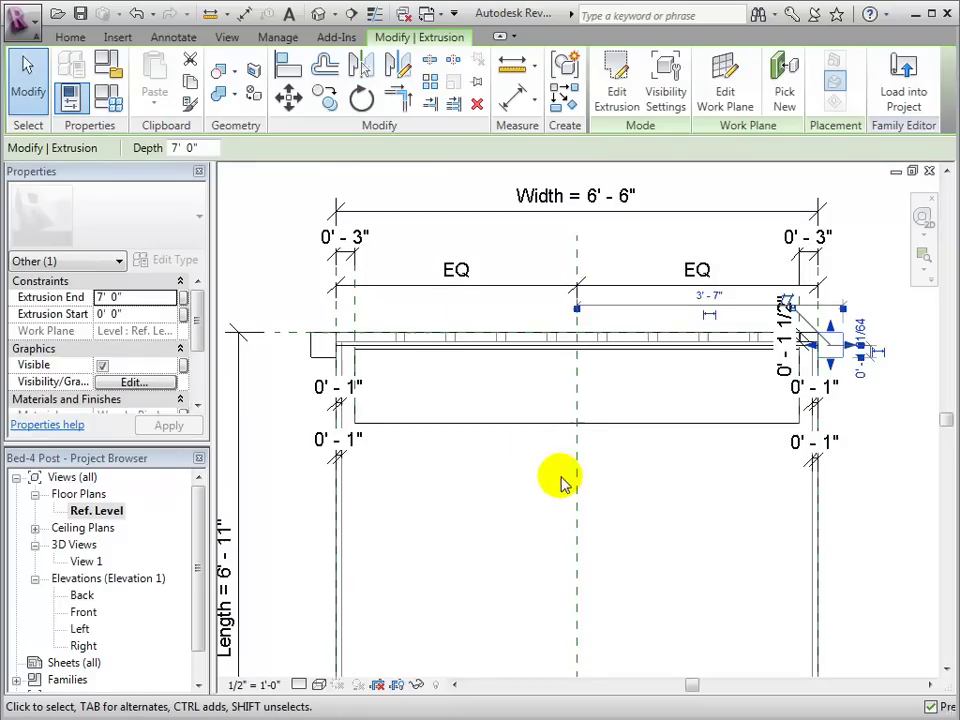
{"action": "left_click", "coordinate": [27, 82]}
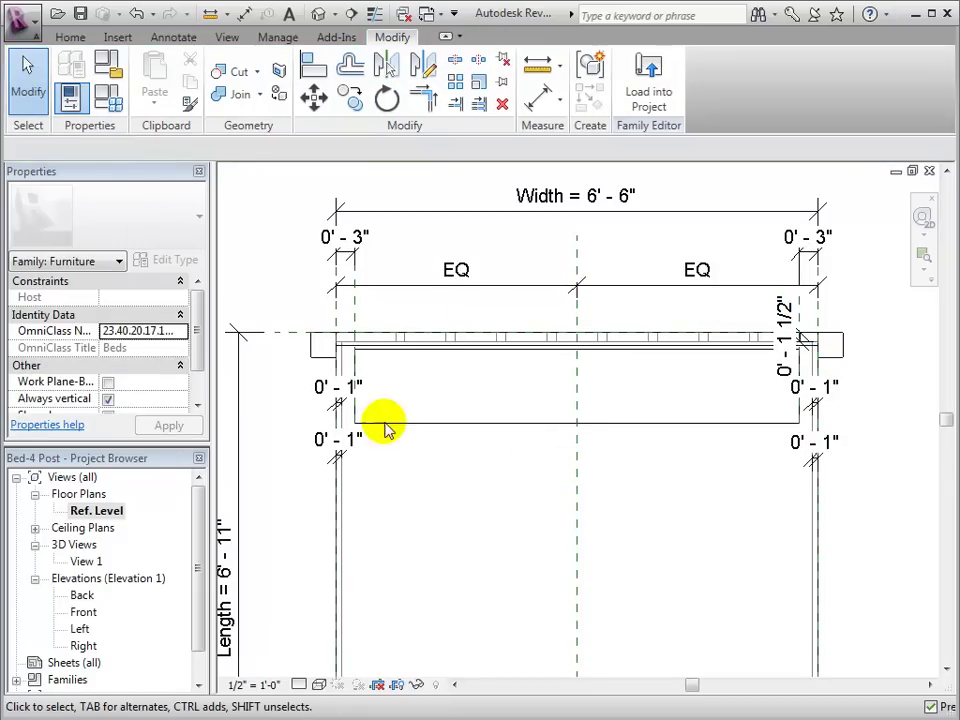
{"action": "scroll", "coordinate": [472, 505], "scroll_direction": "down", "scroll_amount": 1}
{"action": "mouse_move", "coordinate": [478, 508]}
{"action": "middle_mouse_down"}
{"action": "mouse_move", "coordinate": [484, 461]}
{"action": "mouse_move", "coordinate": [471, 390]}
{"action": "mouse_move", "coordinate": [491, 390]}
{"action": "middle_mouse_up"}
- Copy both head posts from their corner down to the Front reference plane
{"action": "scroll", "coordinate": [472, 394], "scroll_direction": "down", "scroll_amount": 1}
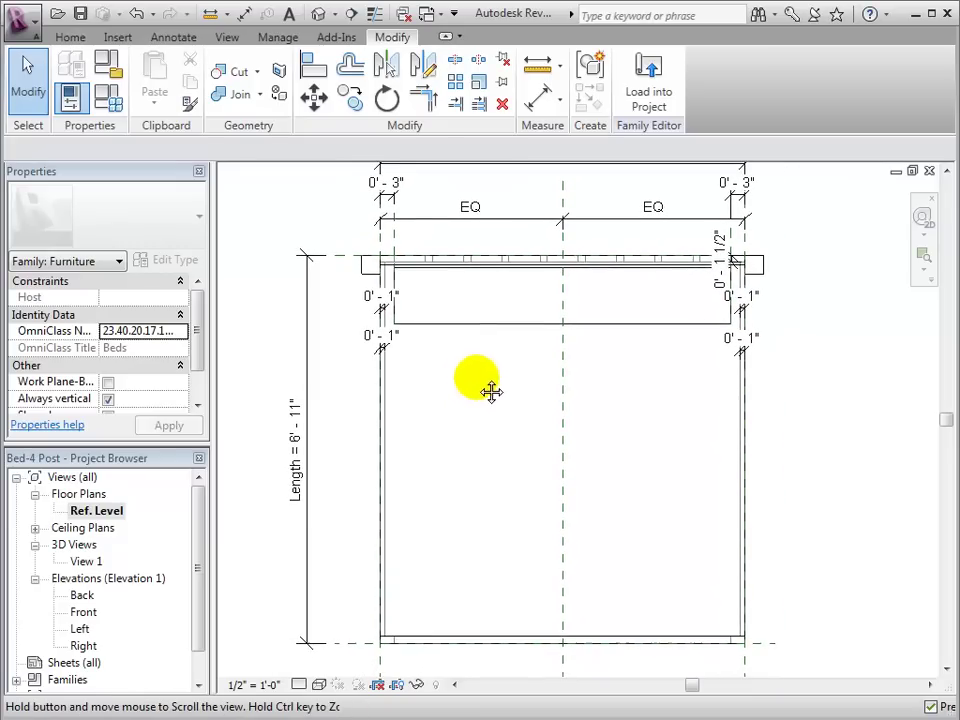
{"action": "left_click", "coordinate": [370, 270]}
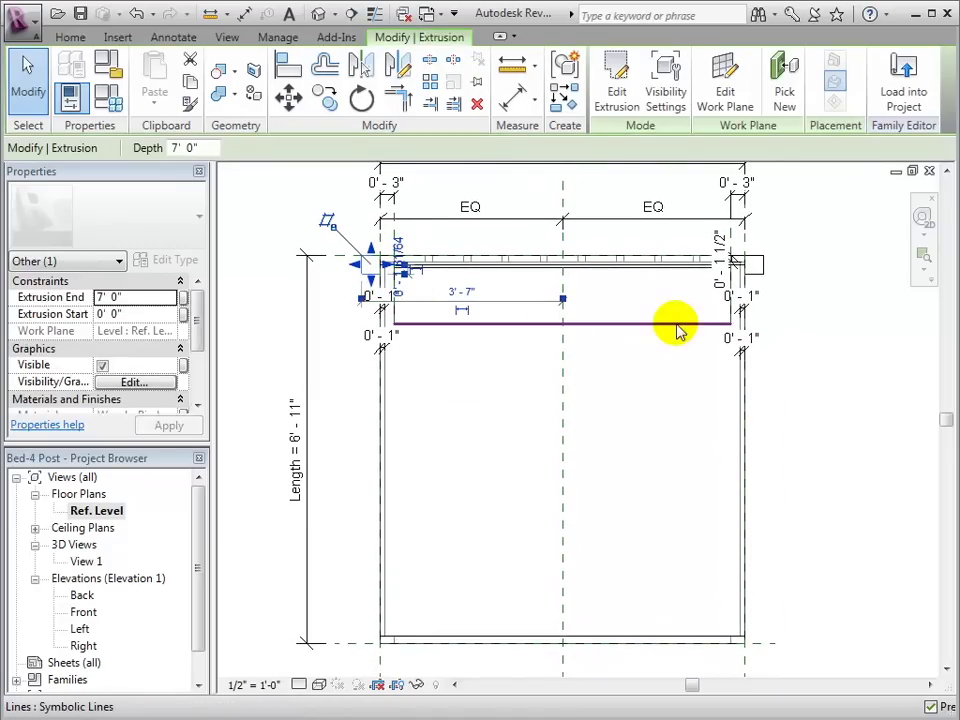
{"action": "left_click", "coordinate": [757, 272]}
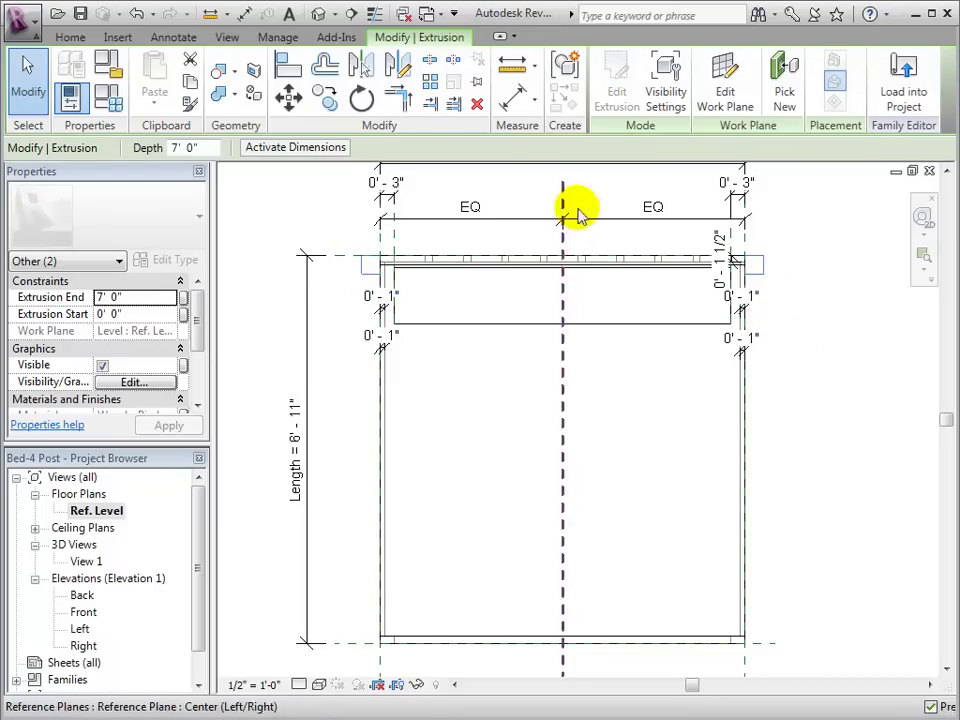
{"action": "left_click", "coordinate": [324, 97]}
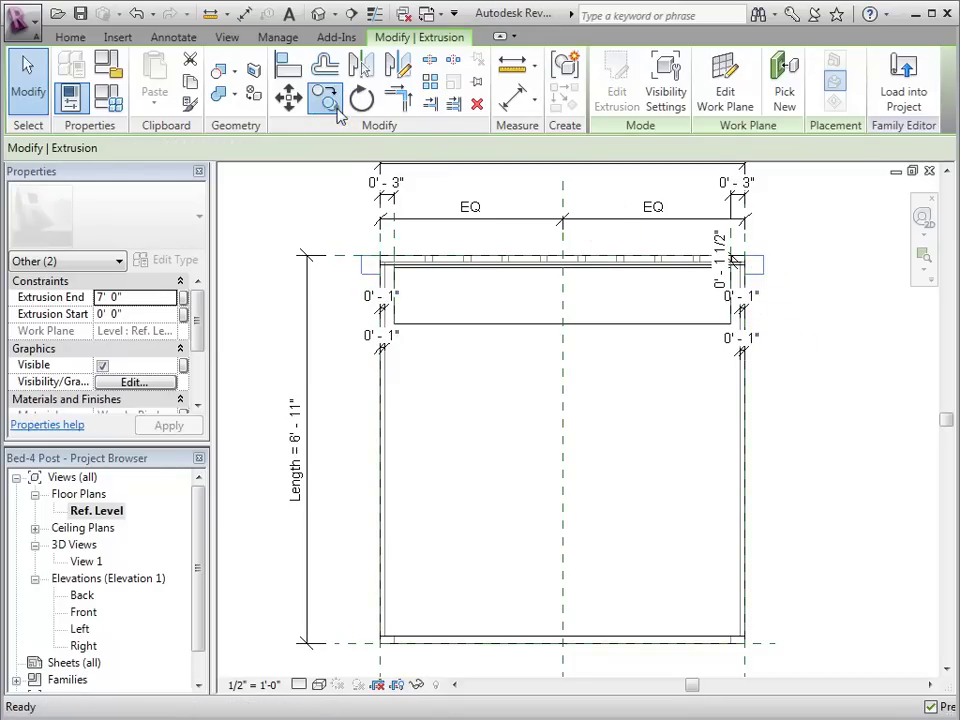
{"action": "left_click", "coordinate": [364, 274]}
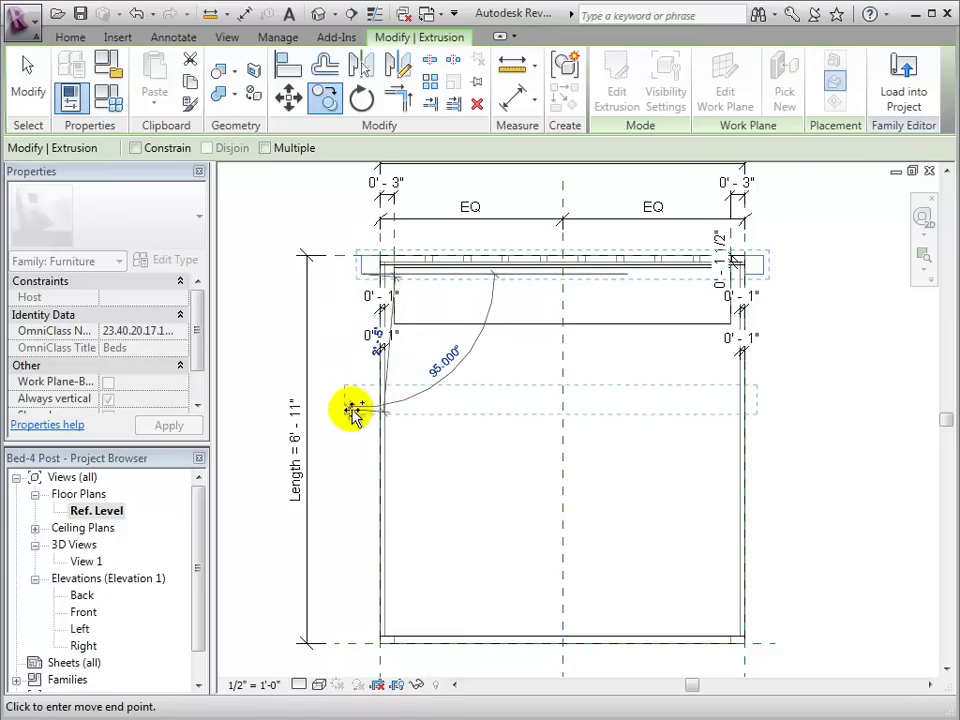
{"action": "left_click", "coordinate": [357, 643]}
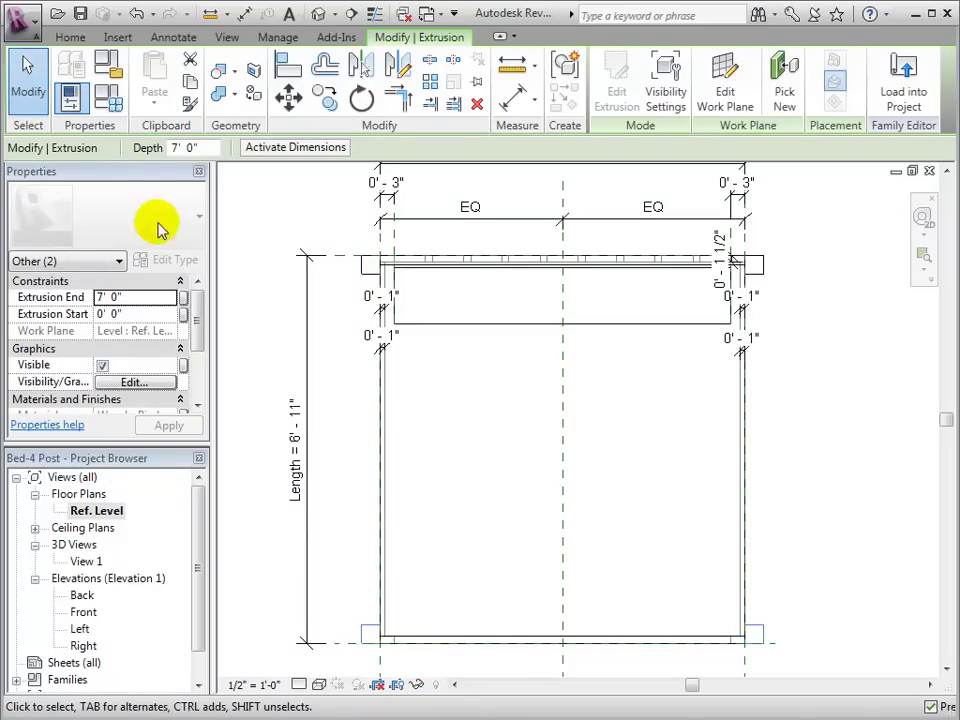
- Review the four corner posts in the 3D View 1
{"action": "double_click", "coordinate": [87, 563]}
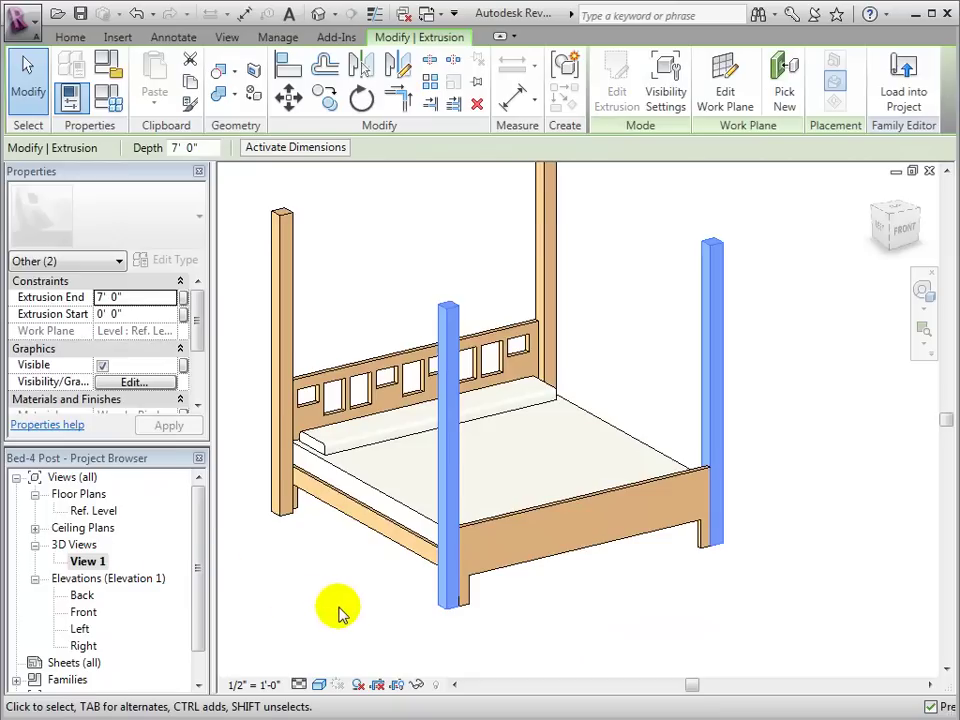
{"action": "scroll", "coordinate": [338, 610], "scroll_direction": "down", "scroll_amount": 1}
{"action": "scroll", "coordinate": [338, 612], "scroll_direction": "down", "scroll_amount": 1}
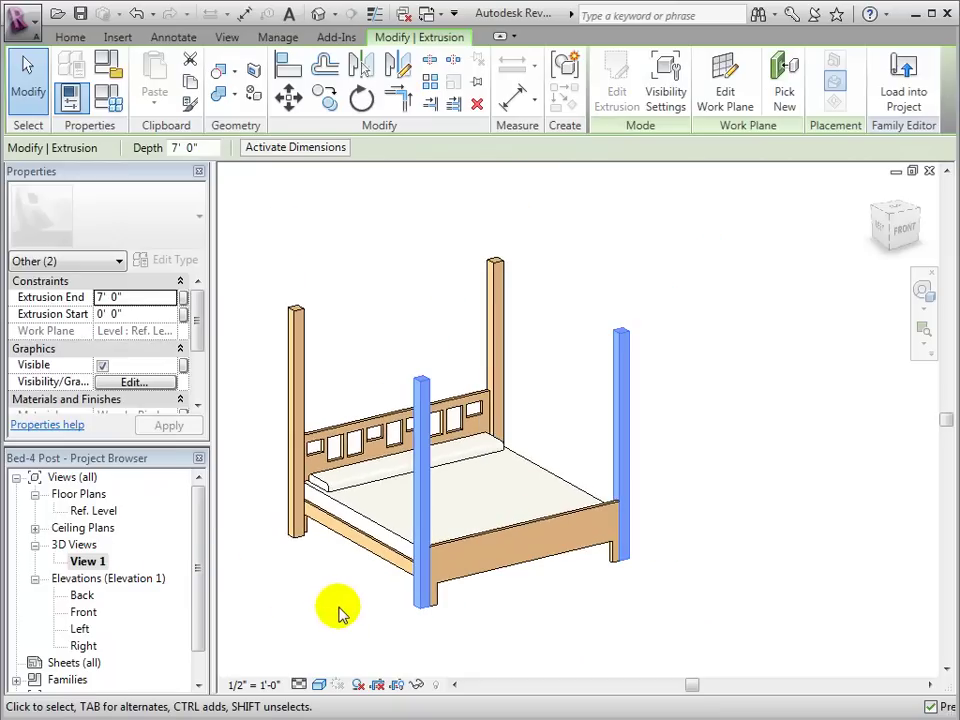
{"action": "left_click", "coordinate": [372, 273]}
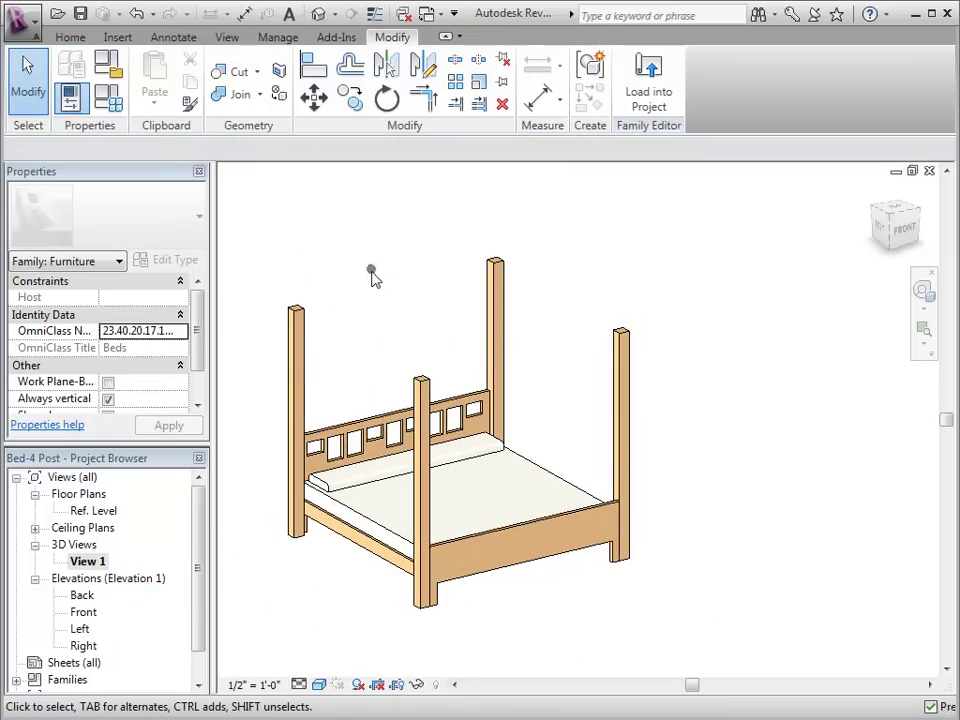
- Switch the bed to the Twin 41" x 78" type and apply it
{"action": "left_click", "coordinate": [104, 100]}
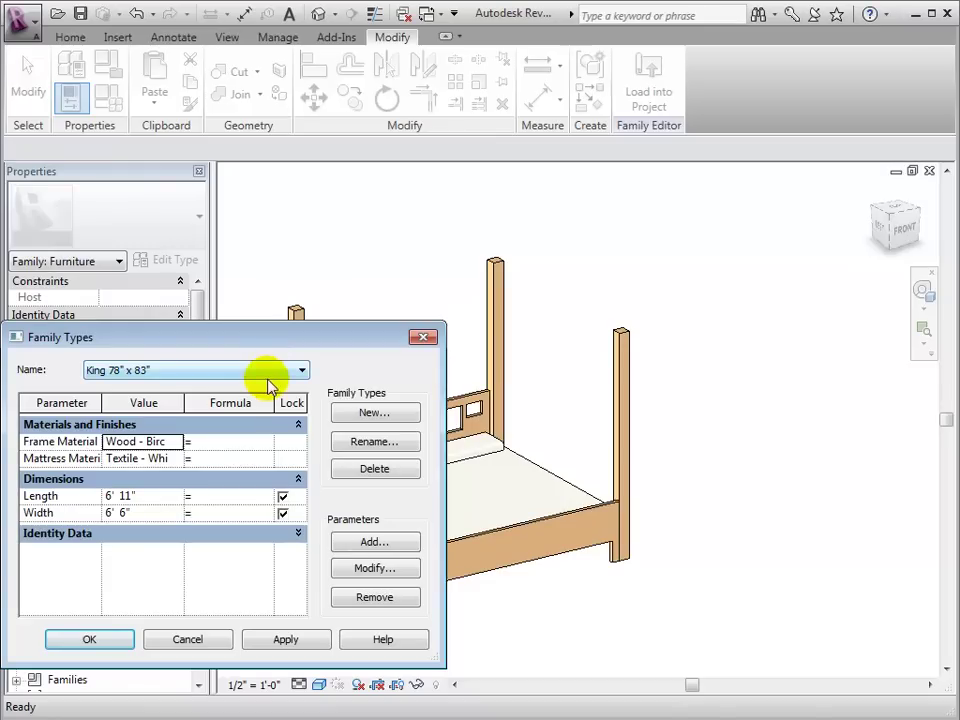
{"action": "left_click", "coordinate": [269, 373]}
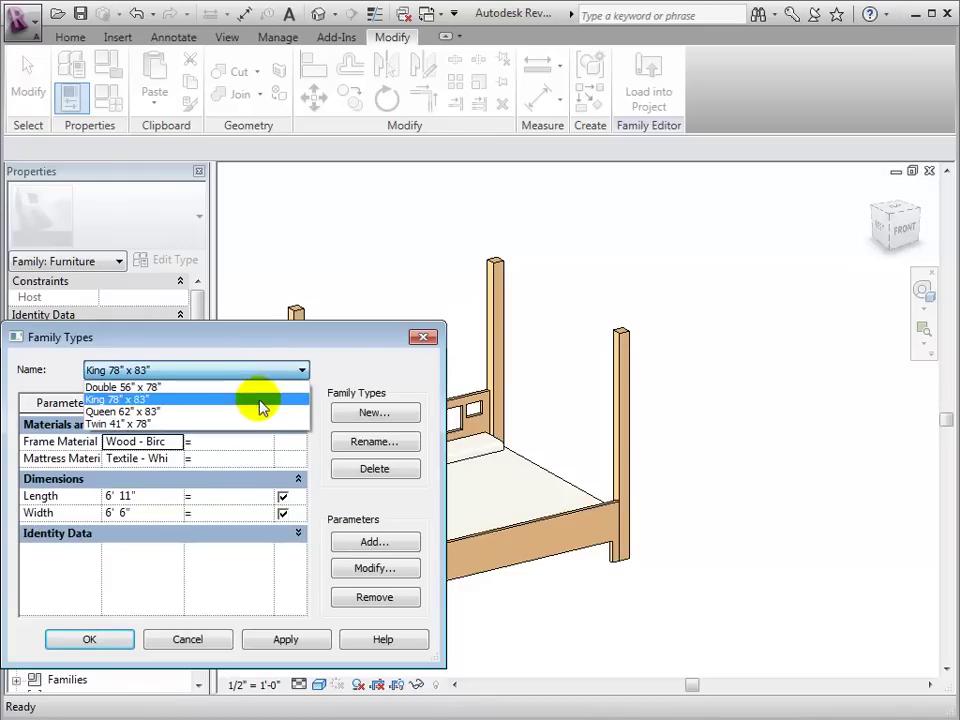
{"action": "left_click", "coordinate": [261, 424]}
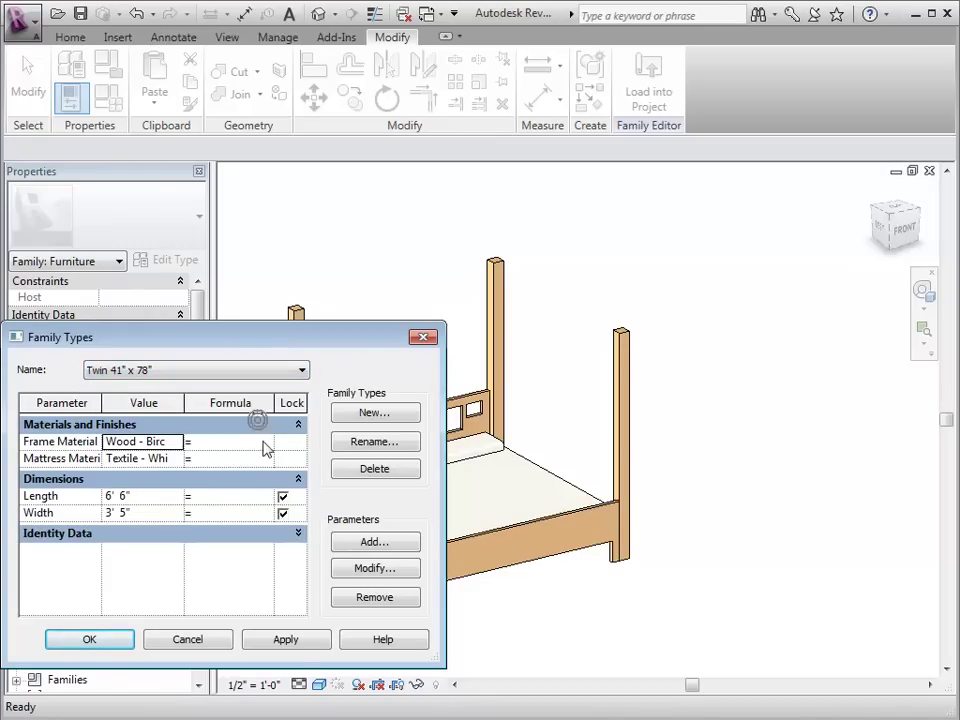
{"action": "left_click", "coordinate": [288, 645]}
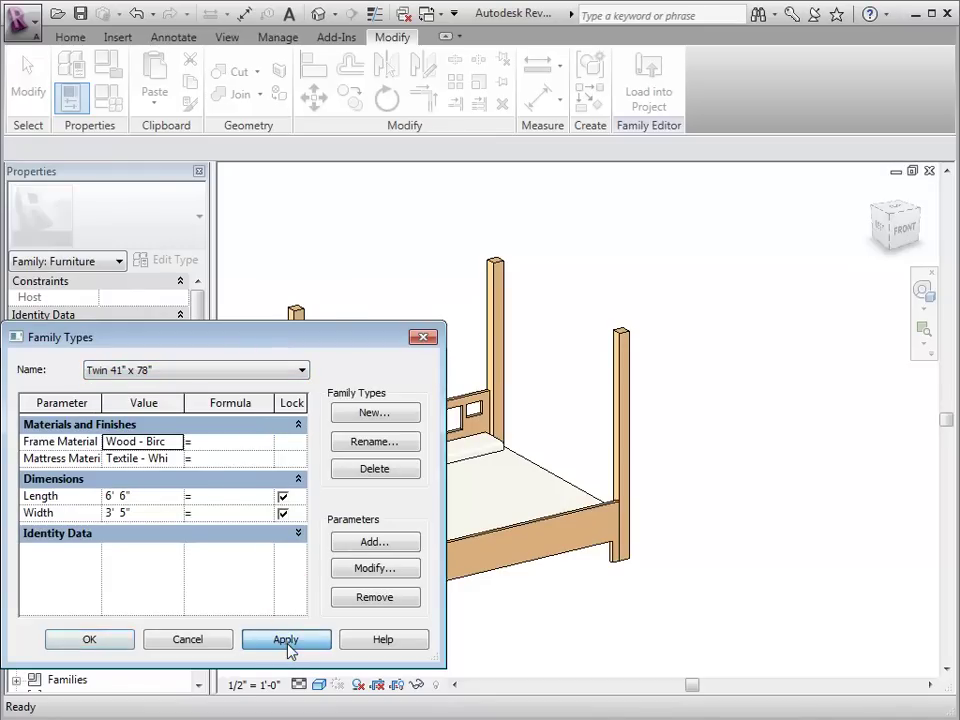
{"action": "left_click", "coordinate": [89, 639]}
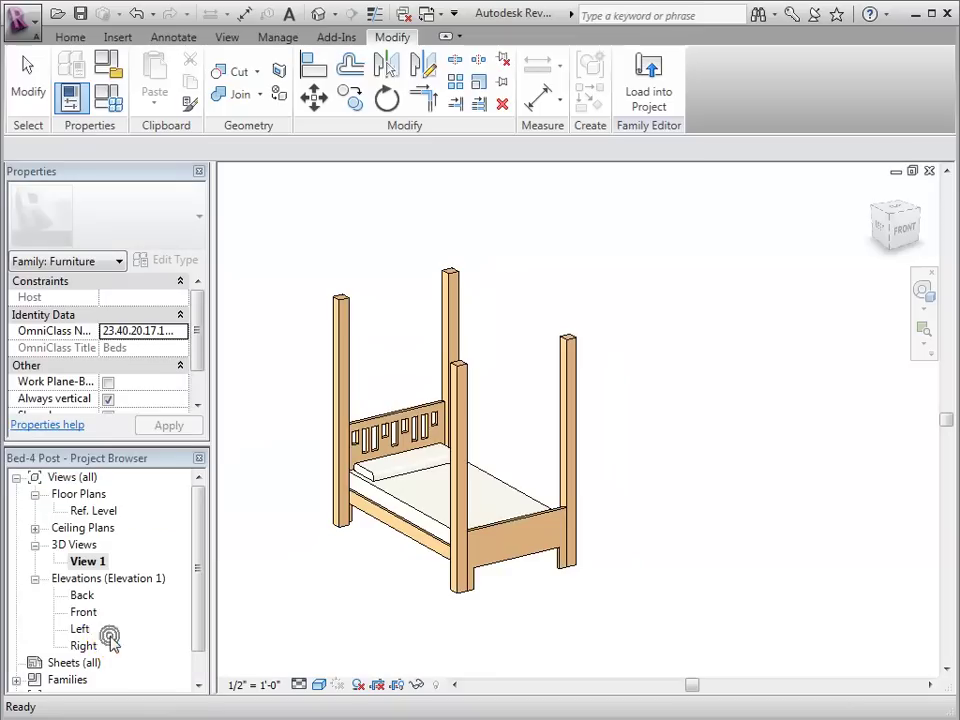
- Switch the bed to the Queen 62" x 83" type
{"action": "left_click", "coordinate": [120, 106]}
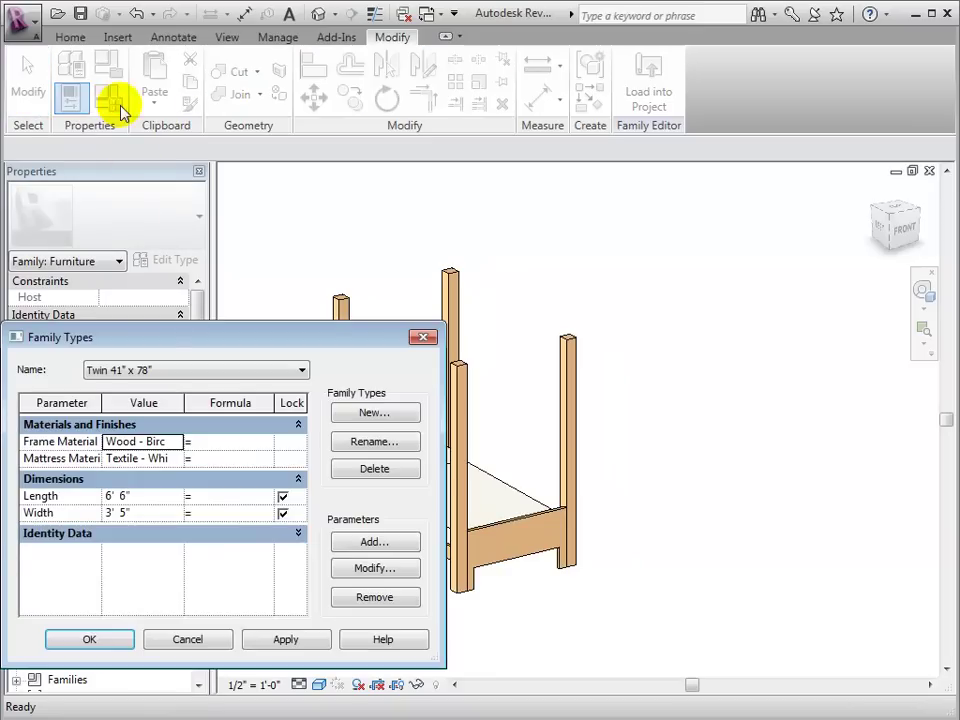
{"action": "left_click", "coordinate": [163, 380]}
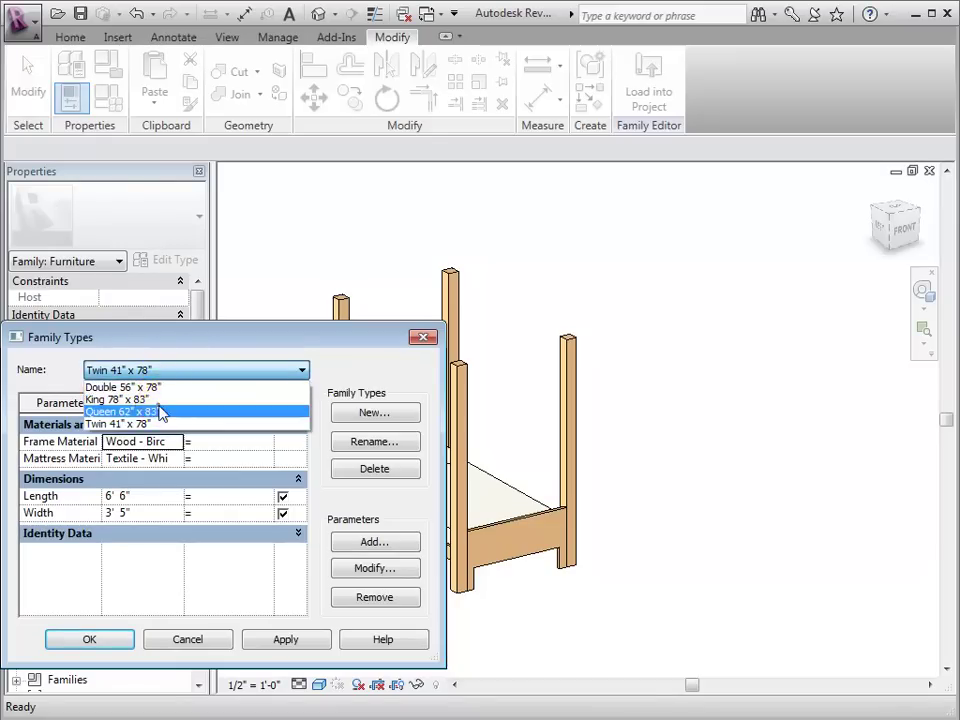
{"action": "left_click", "coordinate": [150, 409]}
{"action": "left_click", "coordinate": [109, 643]}
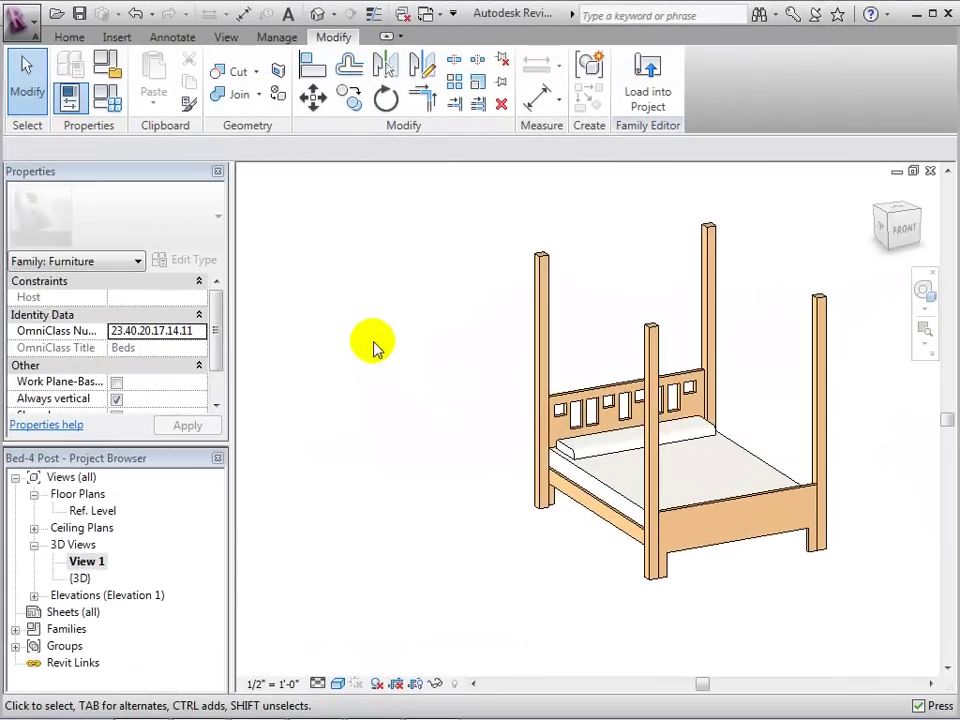
- Create a new California King type based on Double 56" x 78"
{"action": "left_click", "coordinate": [108, 100]}
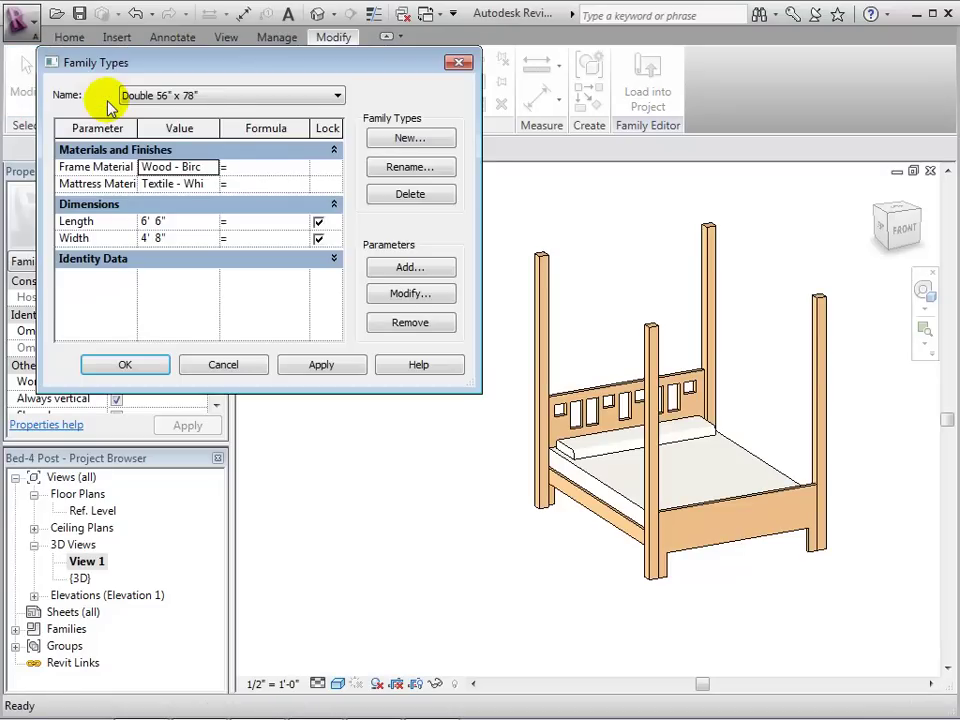
{"action": "left_click", "coordinate": [338, 96]}
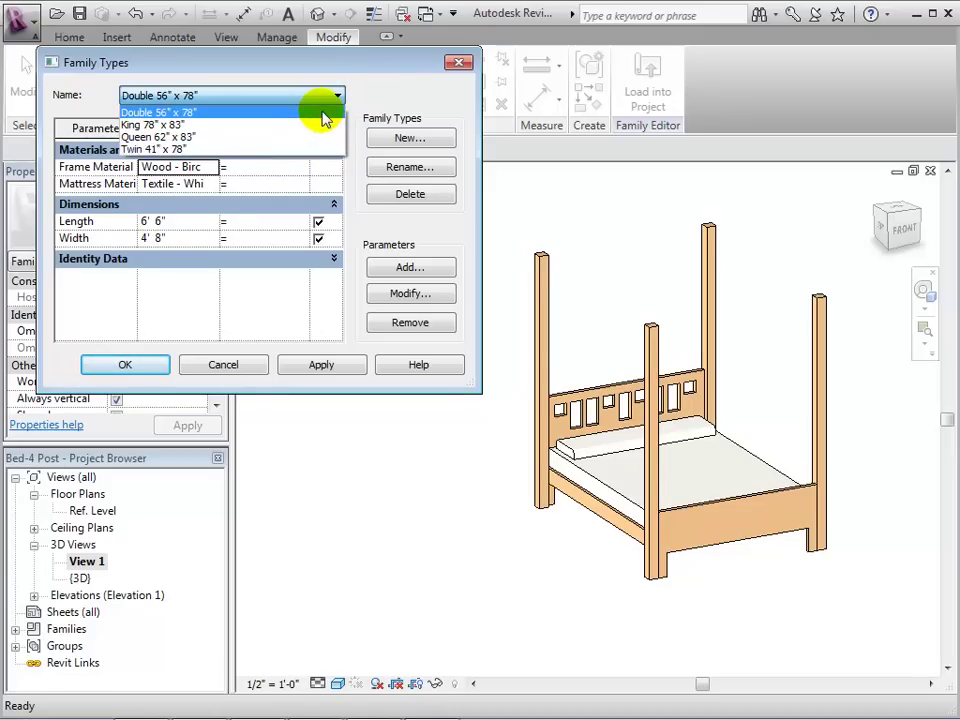
{"action": "left_click", "coordinate": [405, 138]}
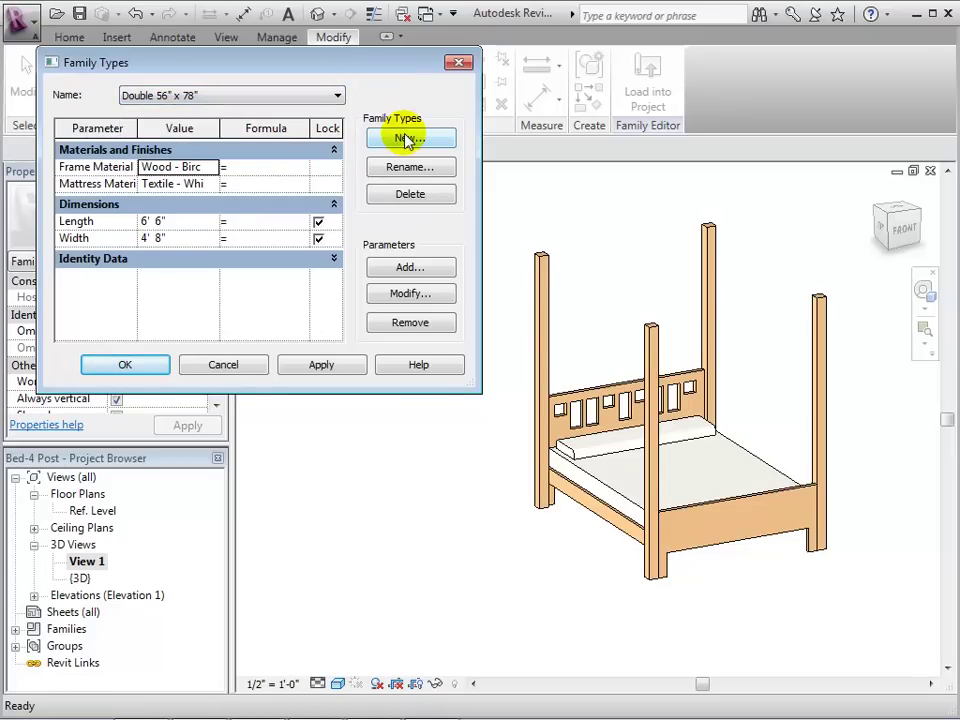
{"action": "left_click", "coordinate": [405, 139]}
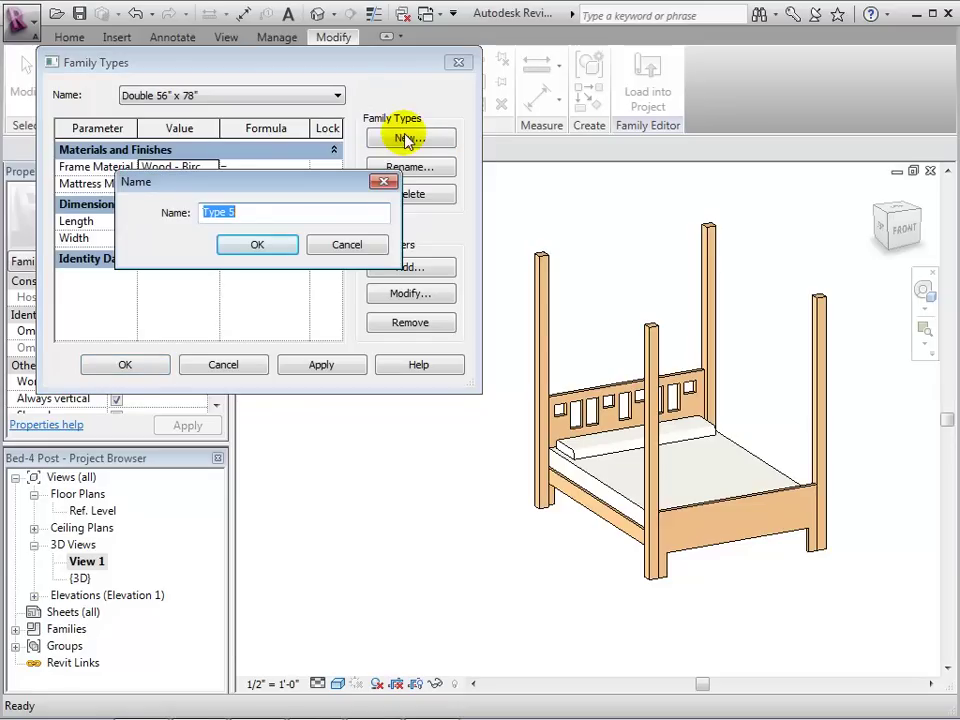
{"action": "type", "text": "Californi"}
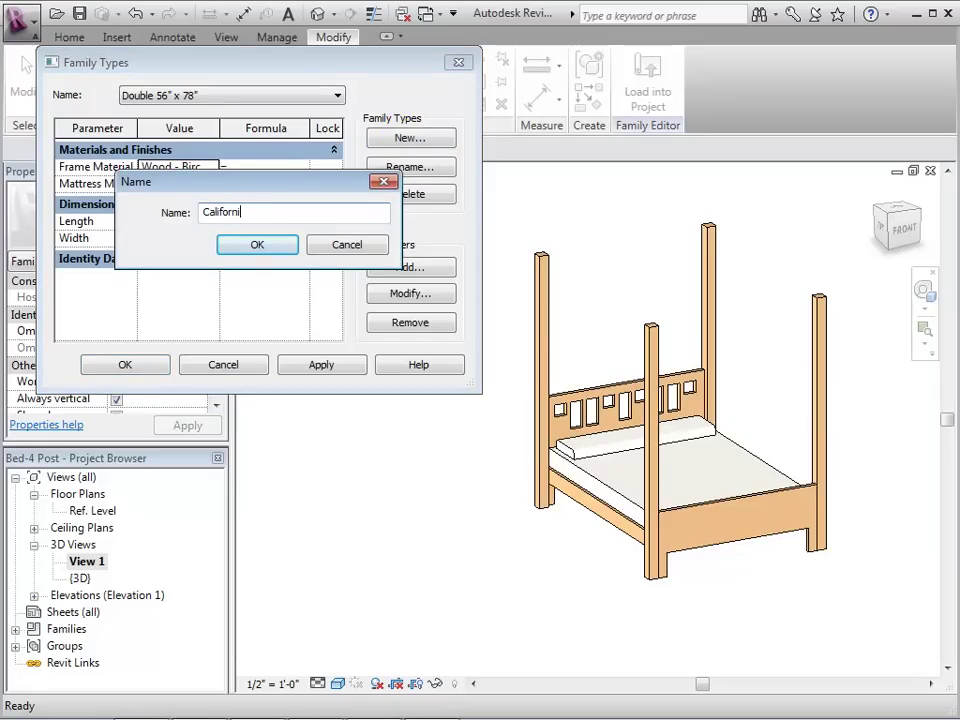
{"action": "type", "text": "King"}
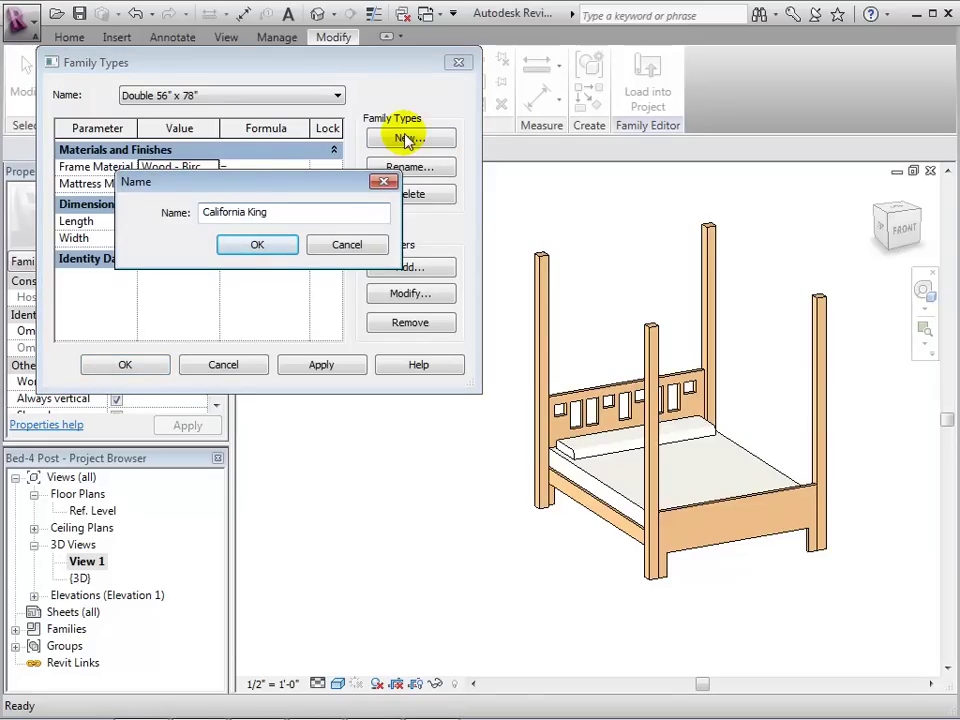
{"action": "left_click", "coordinate": [279, 252]}
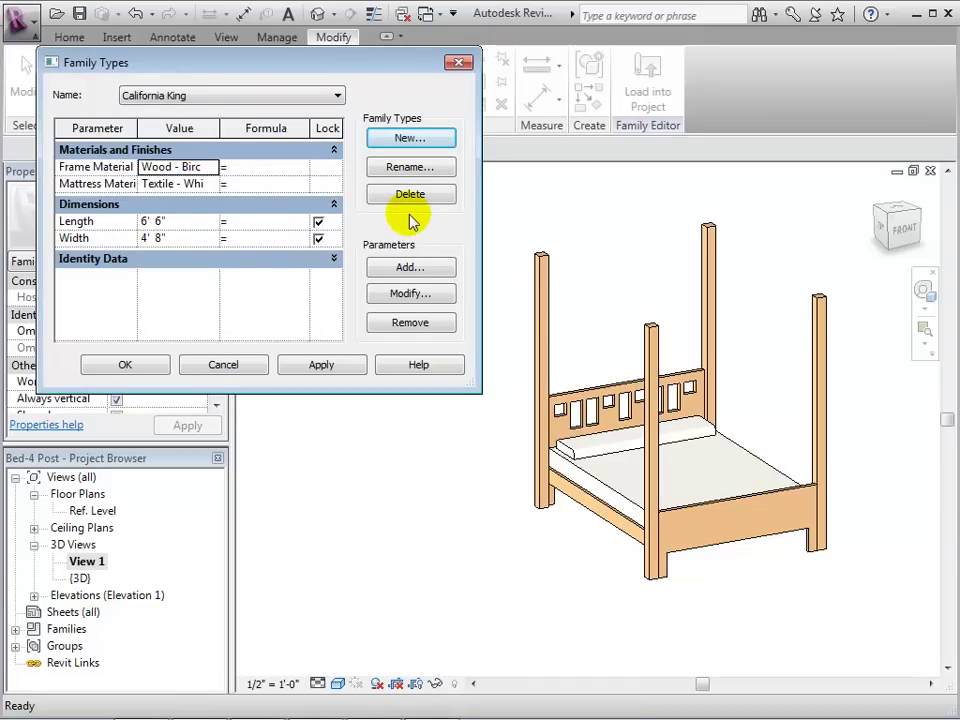
- Give the California King type a 7' 3" length and 6' 2" width, and apply
{"action": "left_click", "coordinate": [190, 225]}
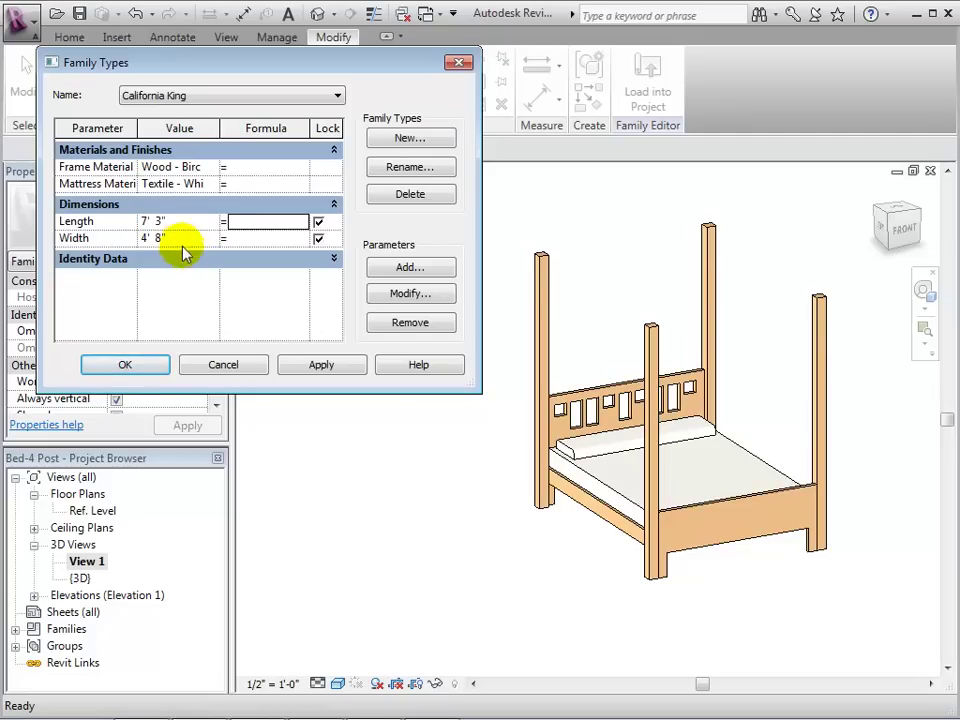
{"action": "left_click", "coordinate": [184, 238]}
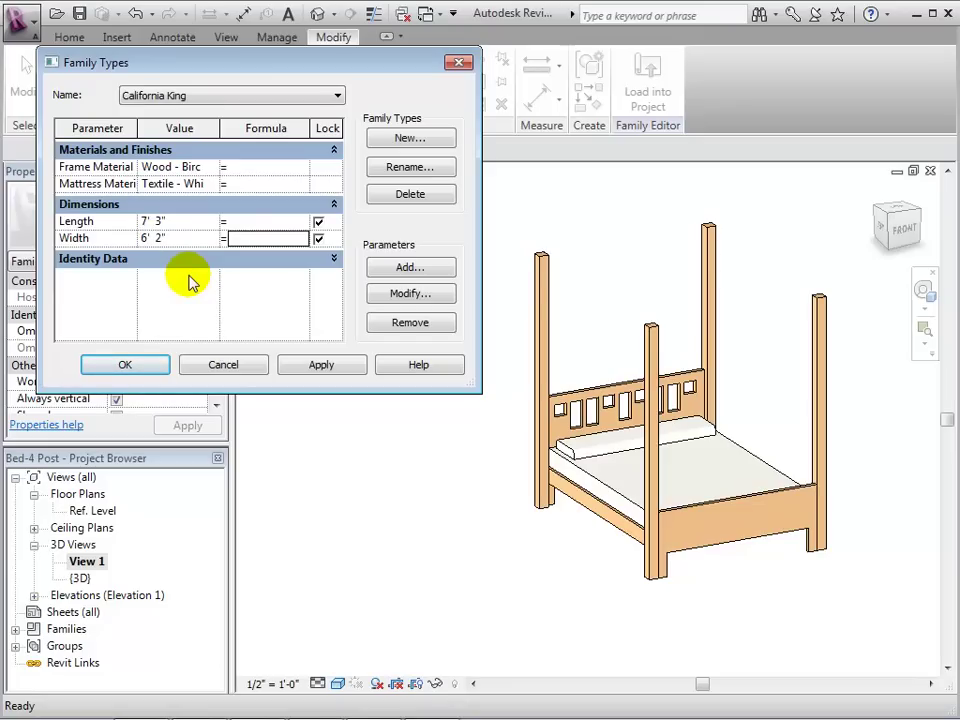
{"action": "left_click", "coordinate": [336, 96]}
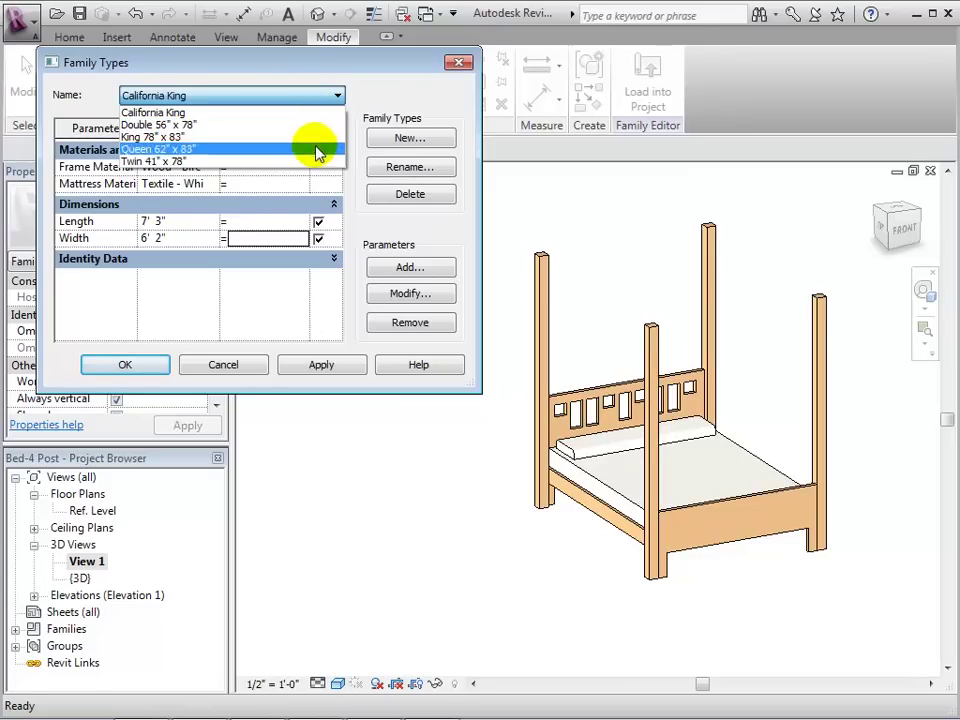
{"action": "left_click", "coordinate": [315, 113]}
{"action": "left_click", "coordinate": [318, 366]}
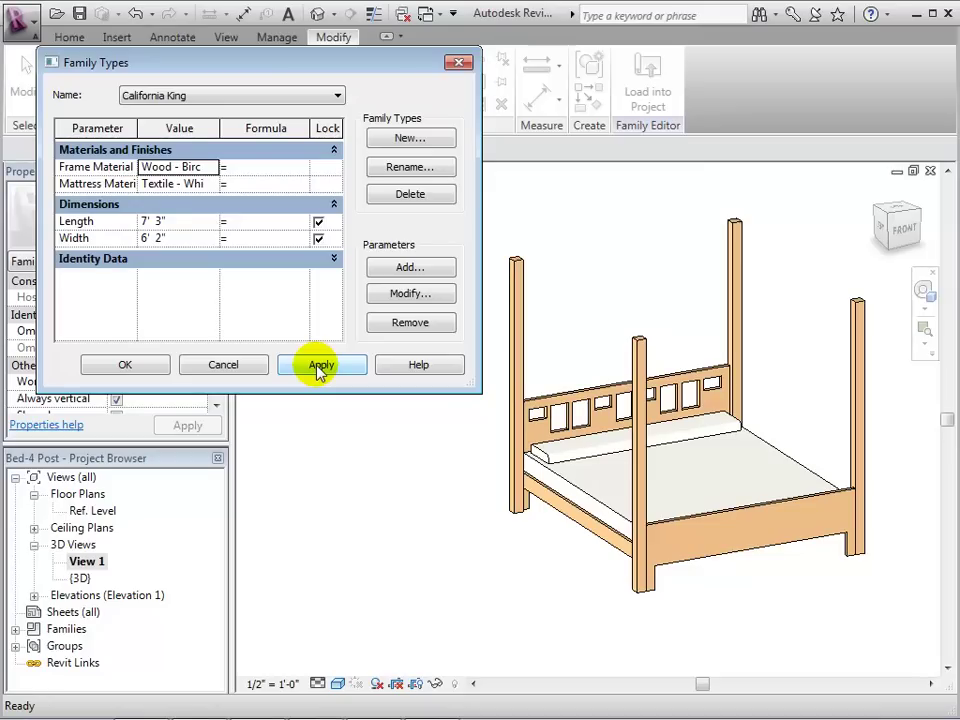
- Set the bed back to the Twin 41" x 78" type and close Family Types
{"action": "left_click", "coordinate": [336, 96]}
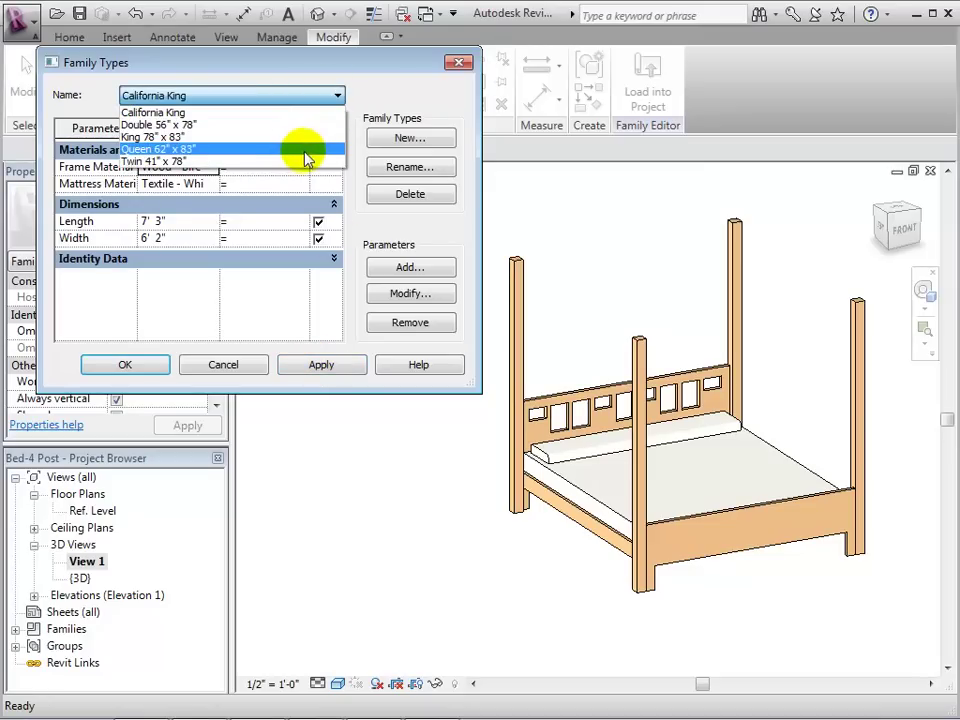
{"action": "left_click", "coordinate": [306, 161]}
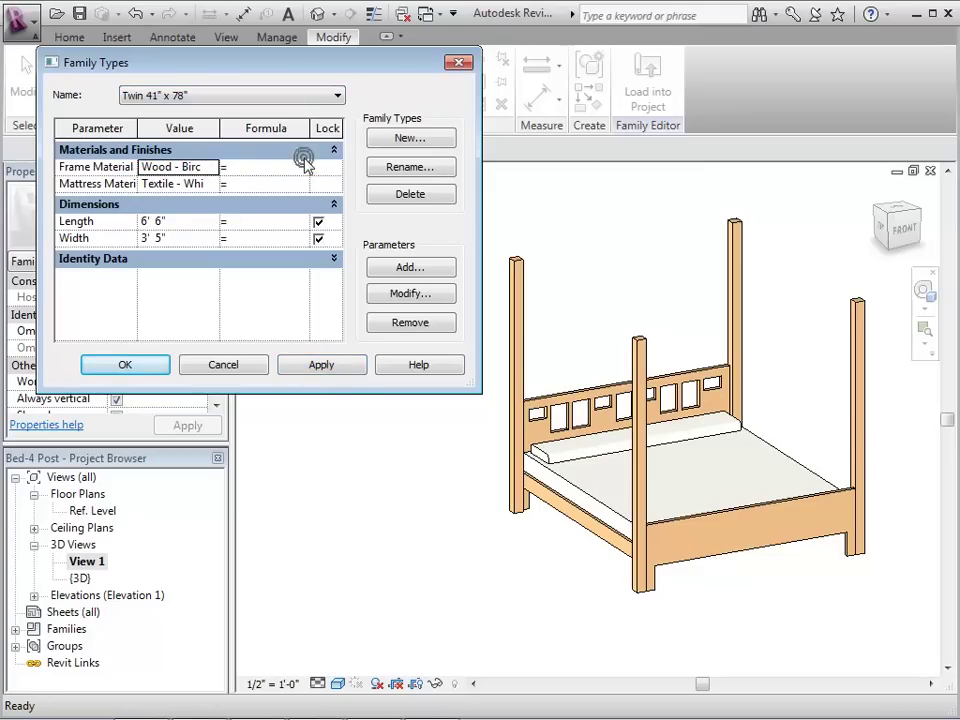
{"action": "left_click", "coordinate": [322, 365]}
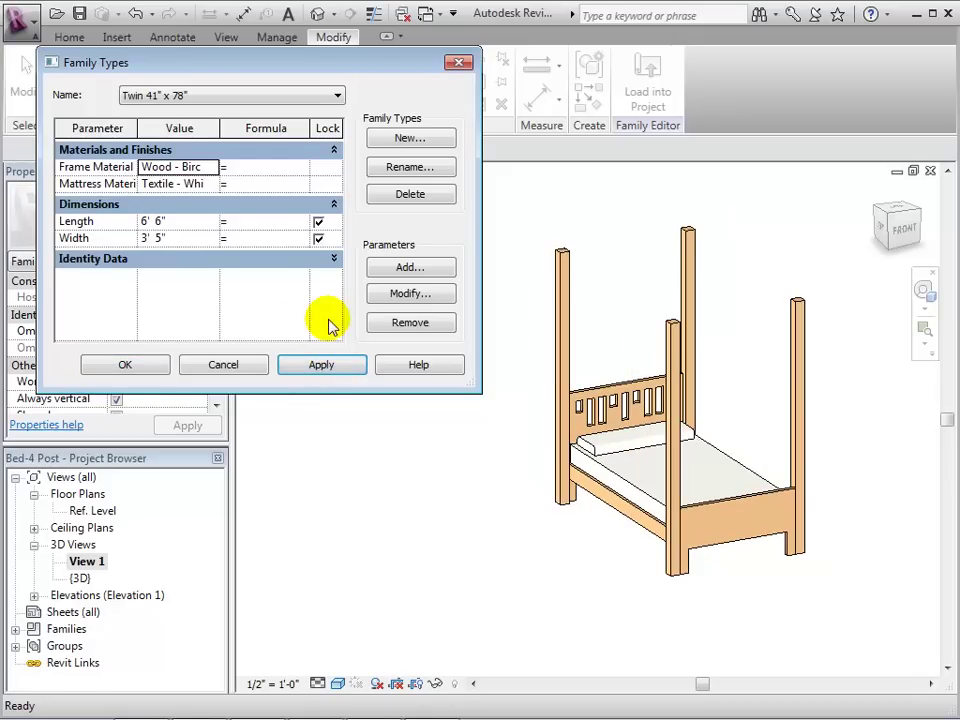
{"action": "left_click", "coordinate": [150, 365]}
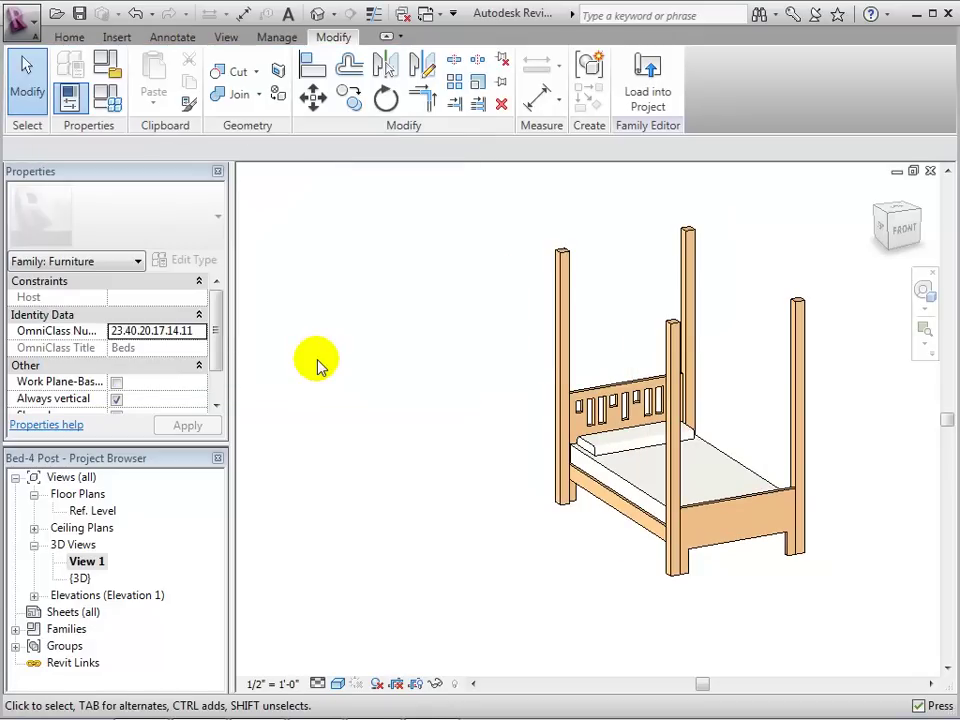
- Save the Bed-4 Post family and switch to the project's Floor Plan: First Floor
{"action": "left_click", "coordinate": [79, 16]}
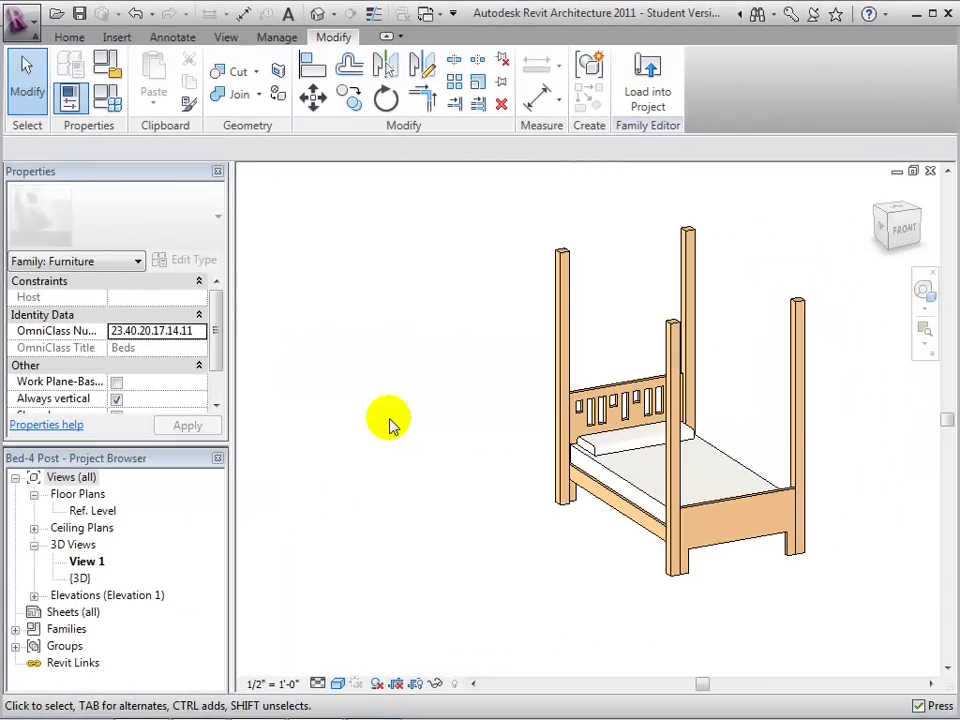
{"action": "left_click", "coordinate": [430, 14]}
{"action": "left_click", "coordinate": [476, 42]}
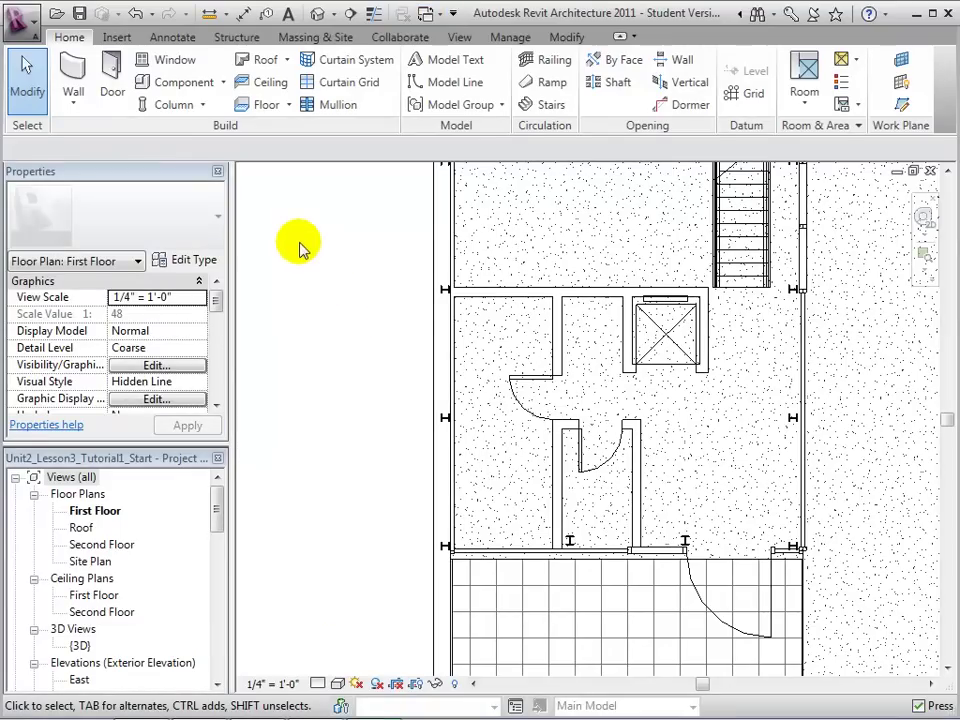
- Start the Component tool and browse the furniture types already in the project
{"action": "left_click", "coordinate": [172, 85]}
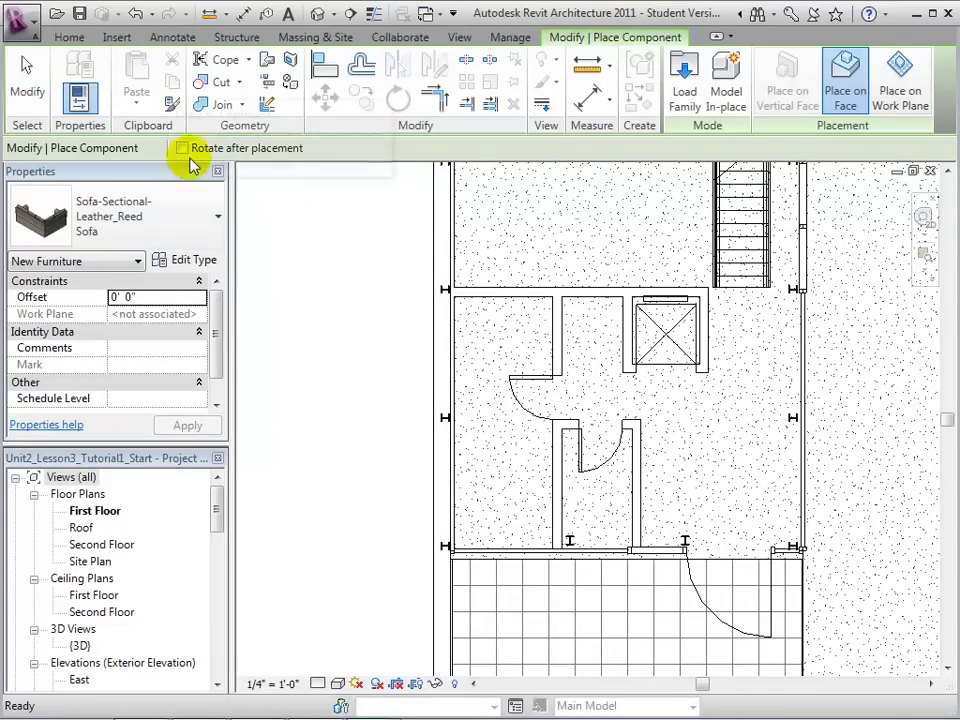
{"action": "left_click", "coordinate": [213, 220]}
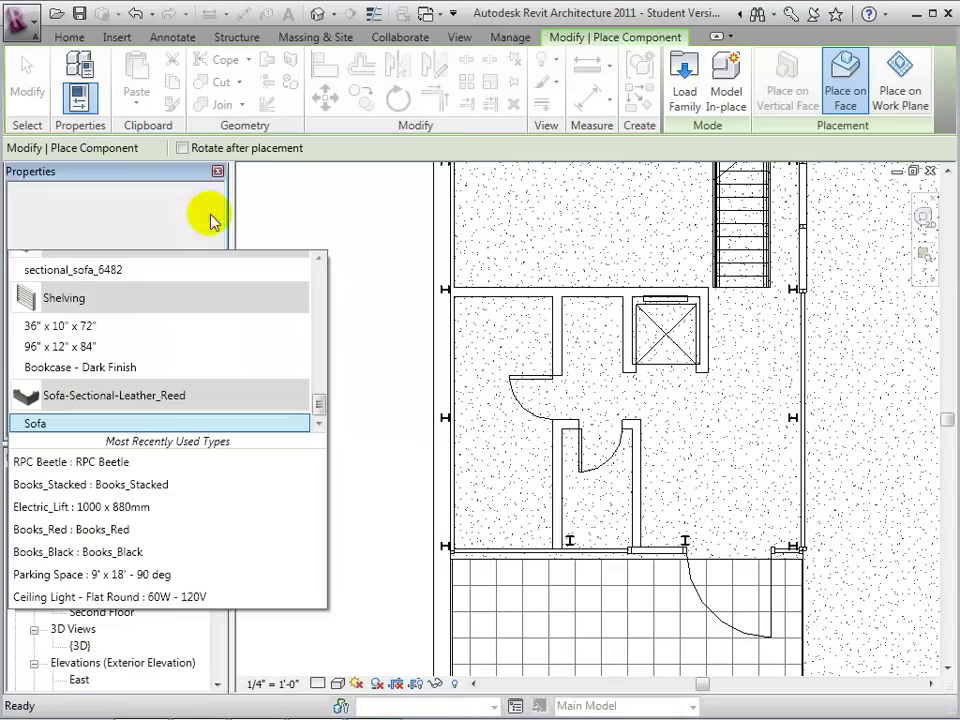
{"action": "left_click_drag", "start_coordinate": [317, 405], "coordinate": [320, 270]}
{"action": "left_click", "coordinate": [694, 100]}
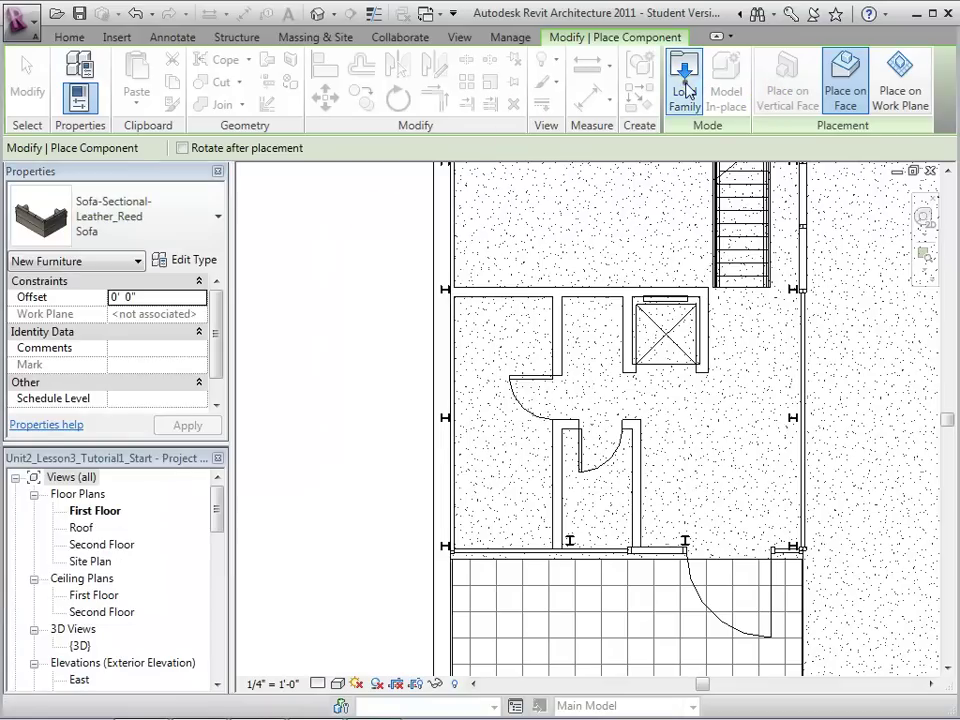
- Load Bed-4 Post.rfa from the library's Furniture folder
{"action": "left_click", "coordinate": [686, 88]}
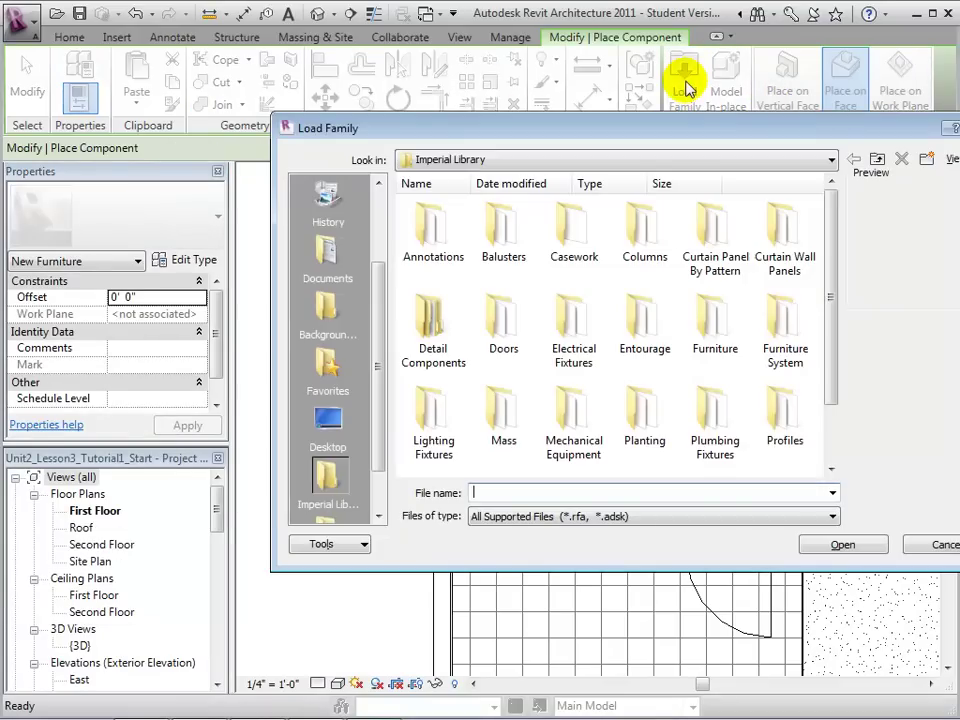
{"action": "double_click", "coordinate": [709, 323]}
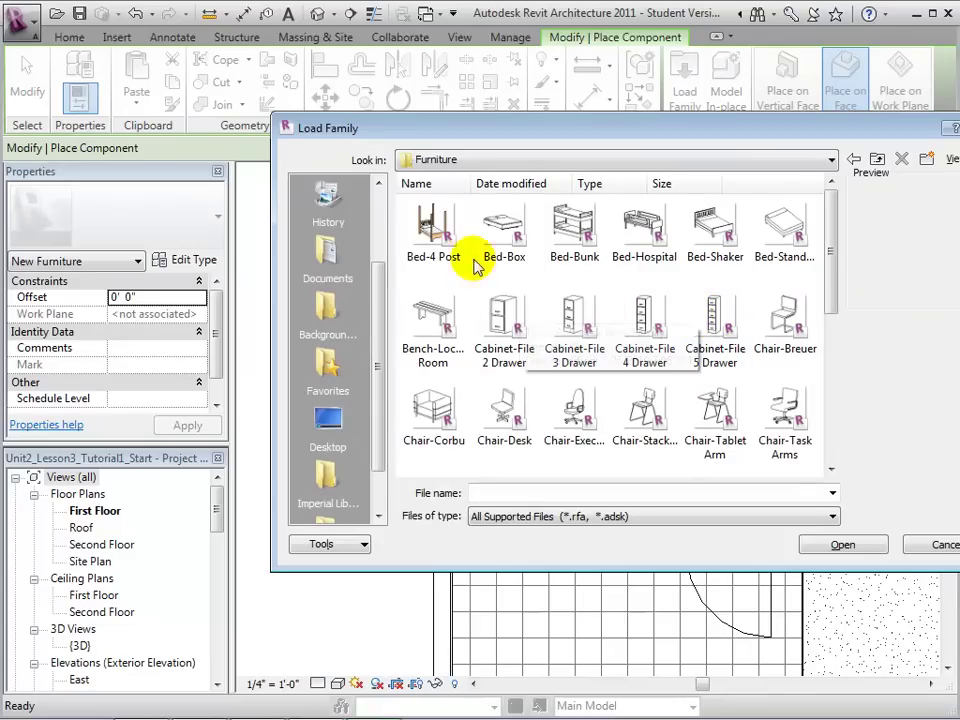
{"action": "left_click", "coordinate": [428, 226]}
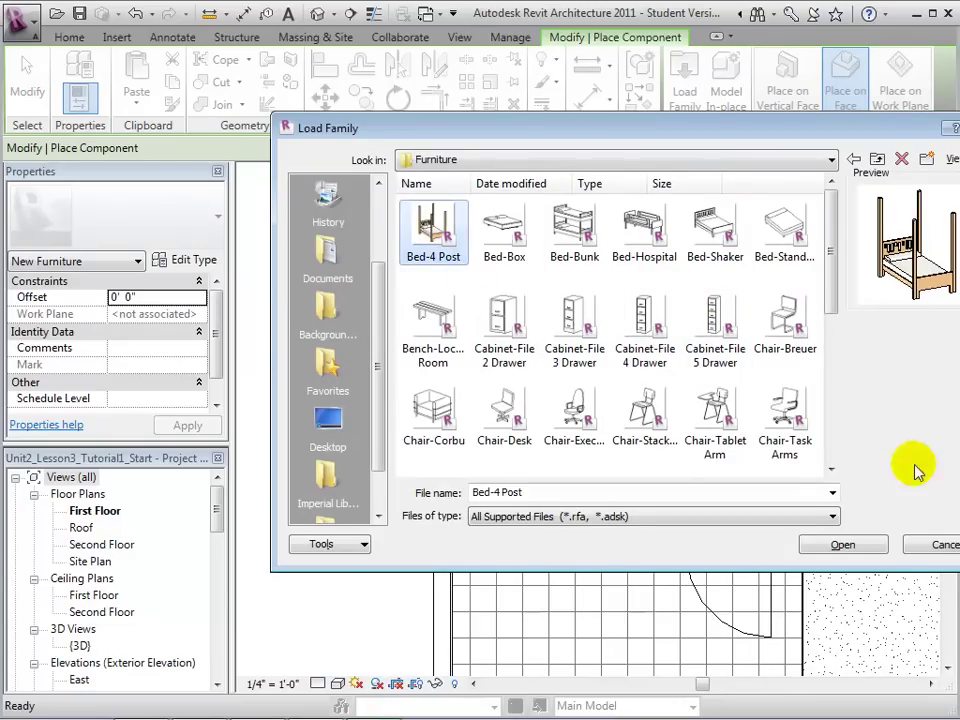
{"action": "left_click", "coordinate": [864, 543]}
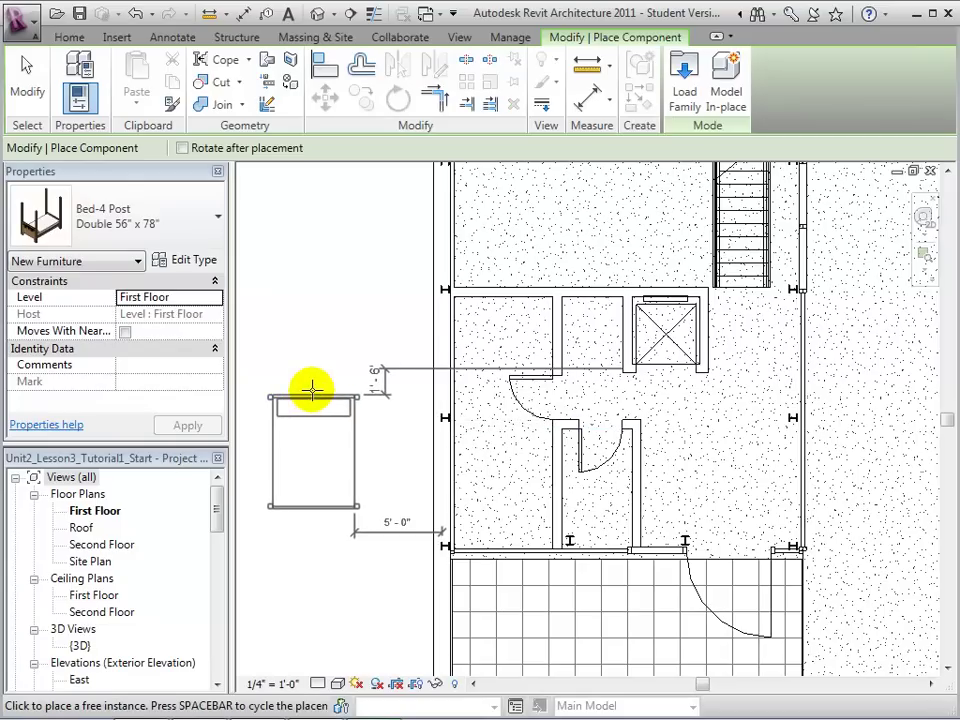
- Place a flipped Double 56" x 78" bed in the room's lower-left corner and list its types
{"action": "key", "text": "space"}
{"action": "key", "text": "space"}
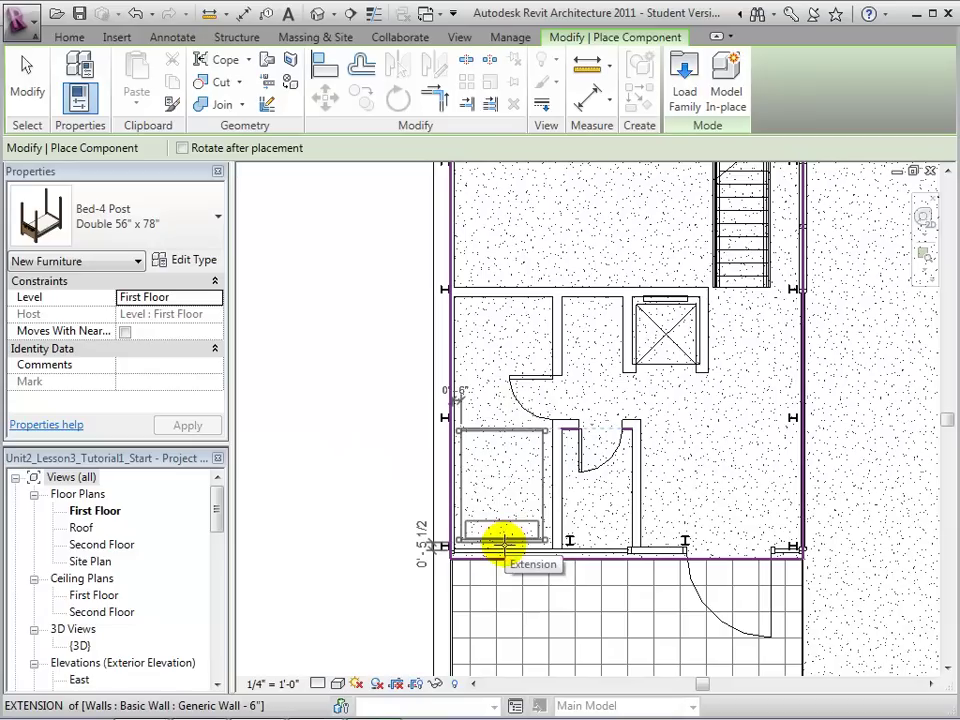
{"action": "left_click", "coordinate": [505, 543]}
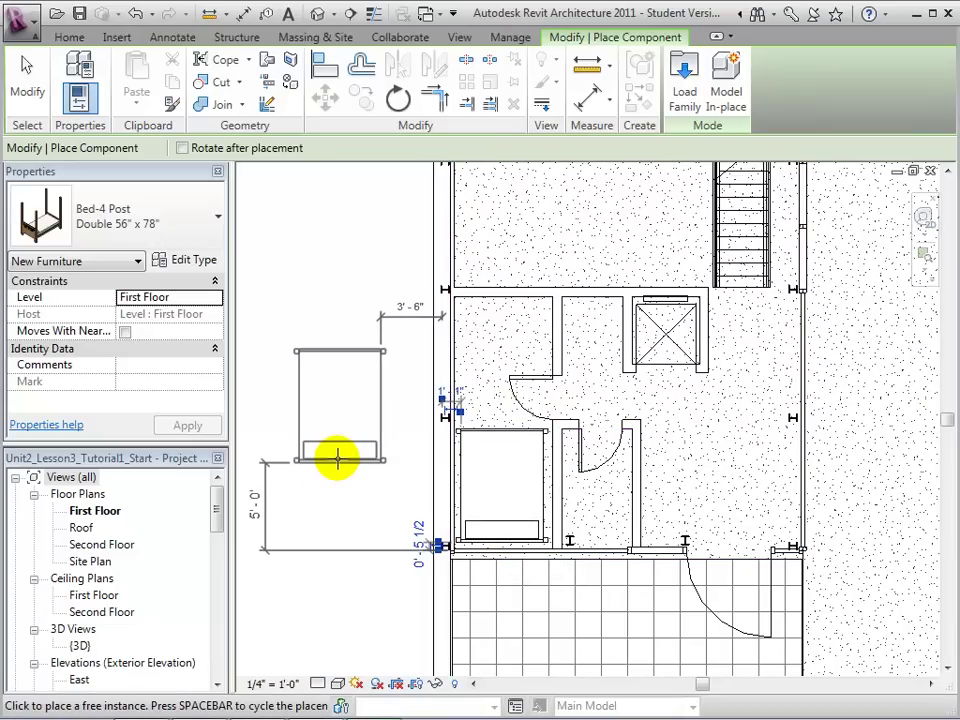
{"action": "key", "text": "Escape"}
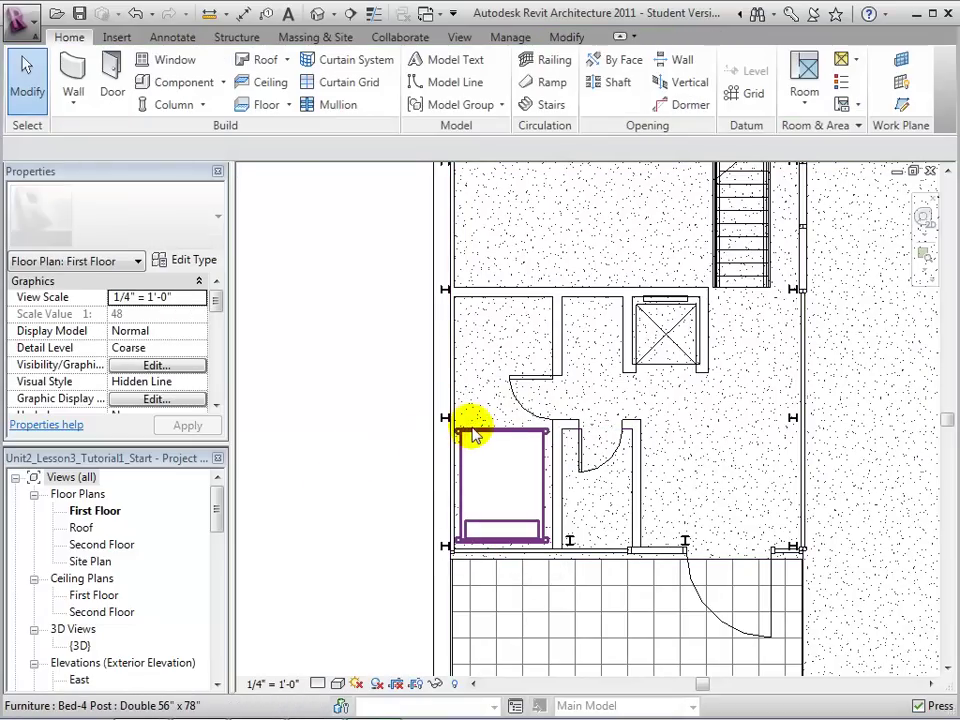
{"action": "left_click", "coordinate": [472, 430]}
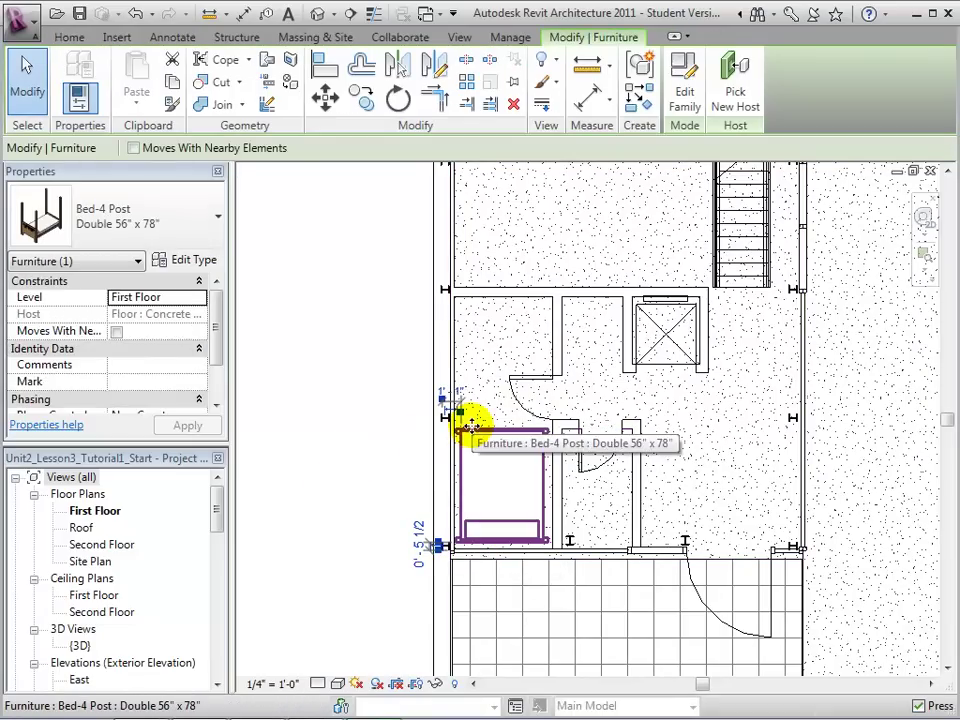
{"action": "left_click", "coordinate": [214, 222]}
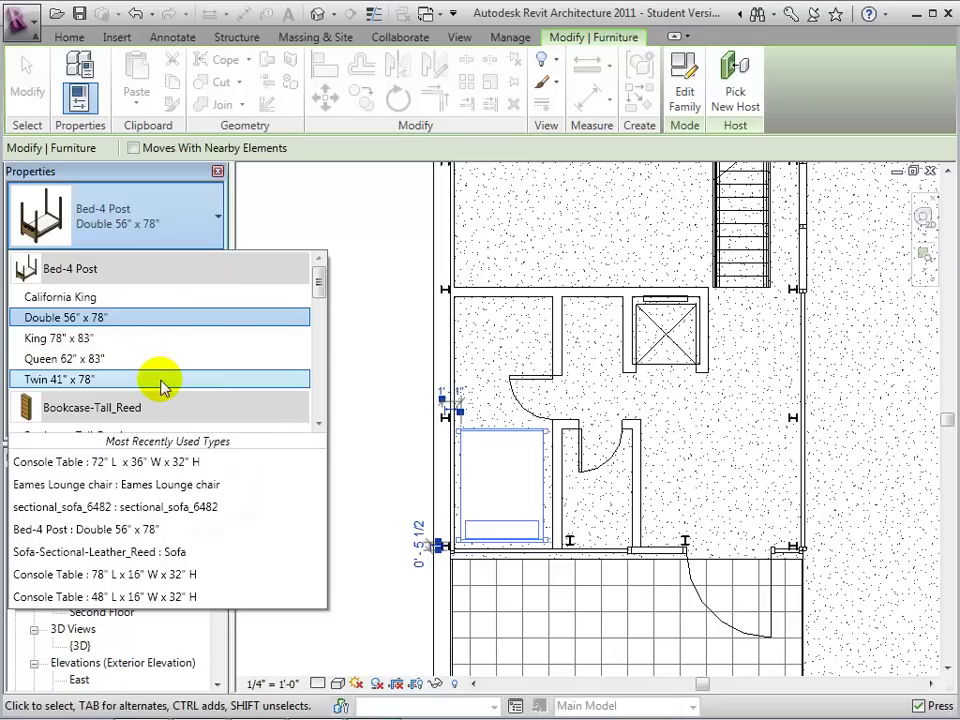
- Make the bed Twin 41" x 78", nudge it down, and open its type properties
{"action": "left_click", "coordinate": [163, 385]}
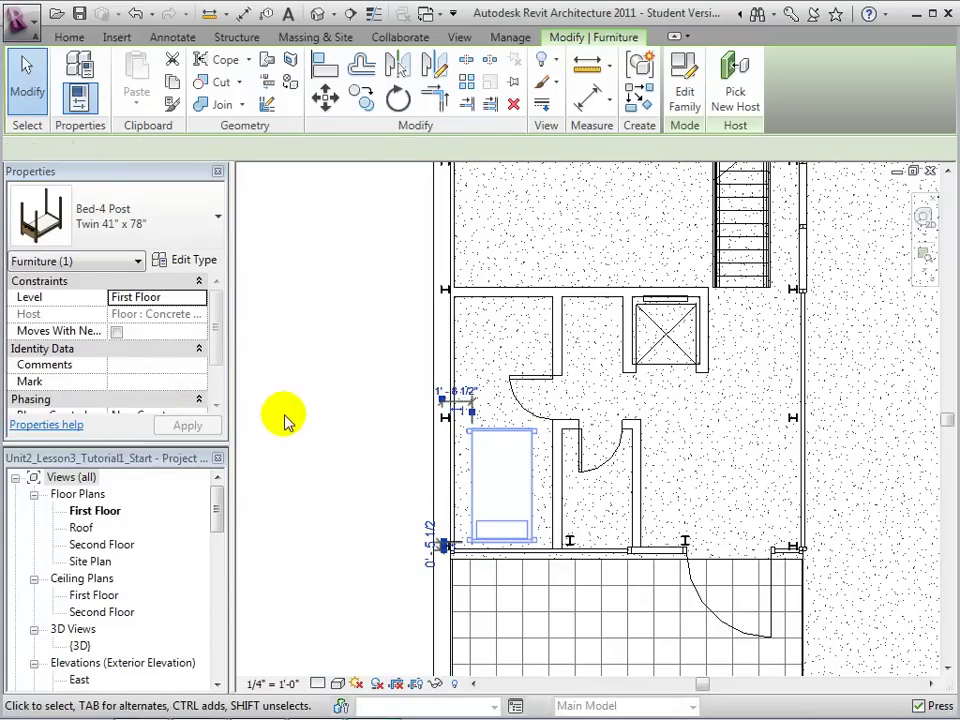
{"action": "key", "text": "Down"}
{"action": "key", "text": "Down"}
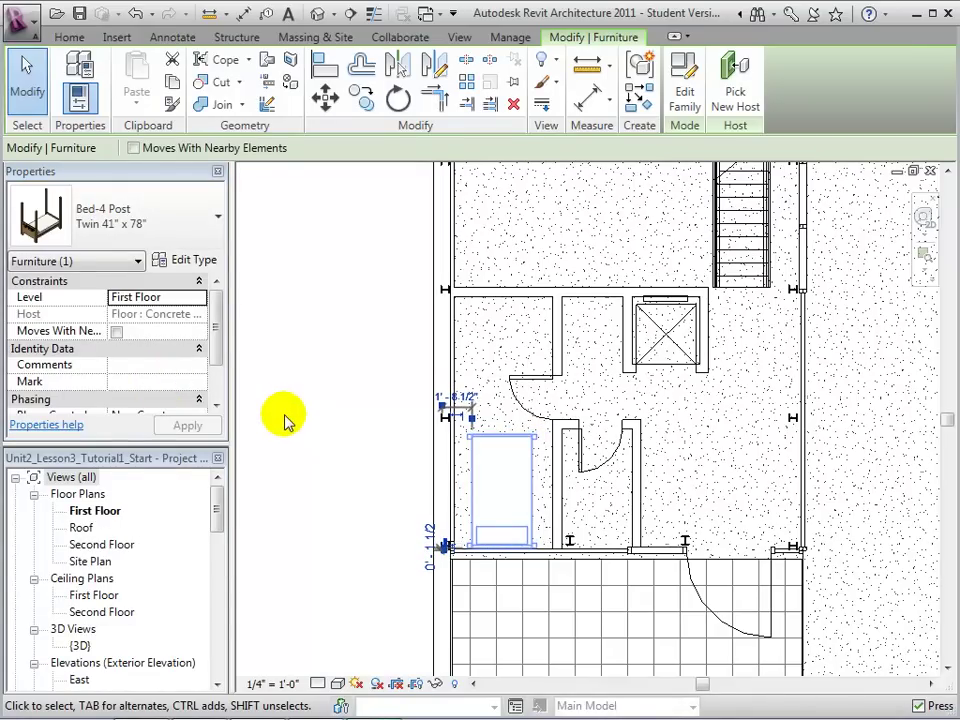
{"action": "left_click", "coordinate": [284, 421]}
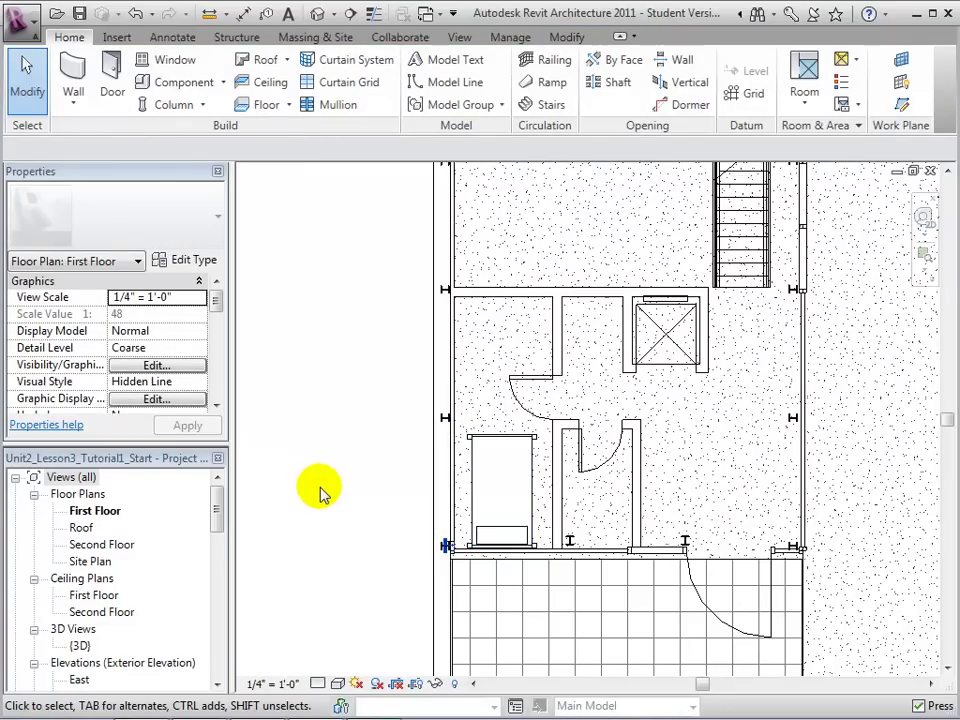
{"action": "left_click", "coordinate": [473, 477]}
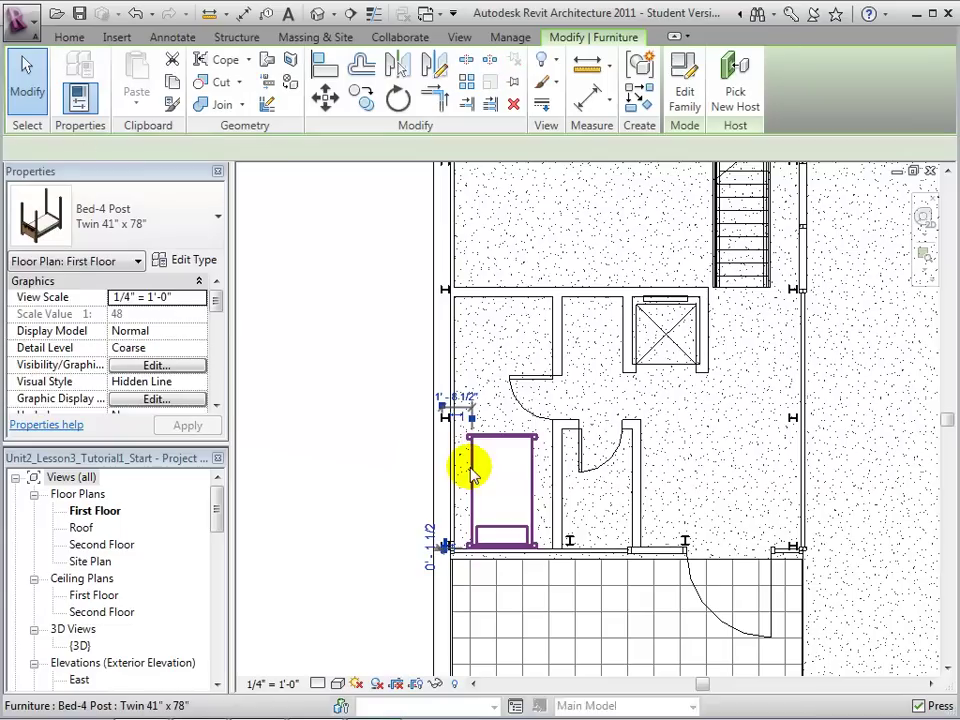
{"action": "left_click", "coordinate": [205, 263]}
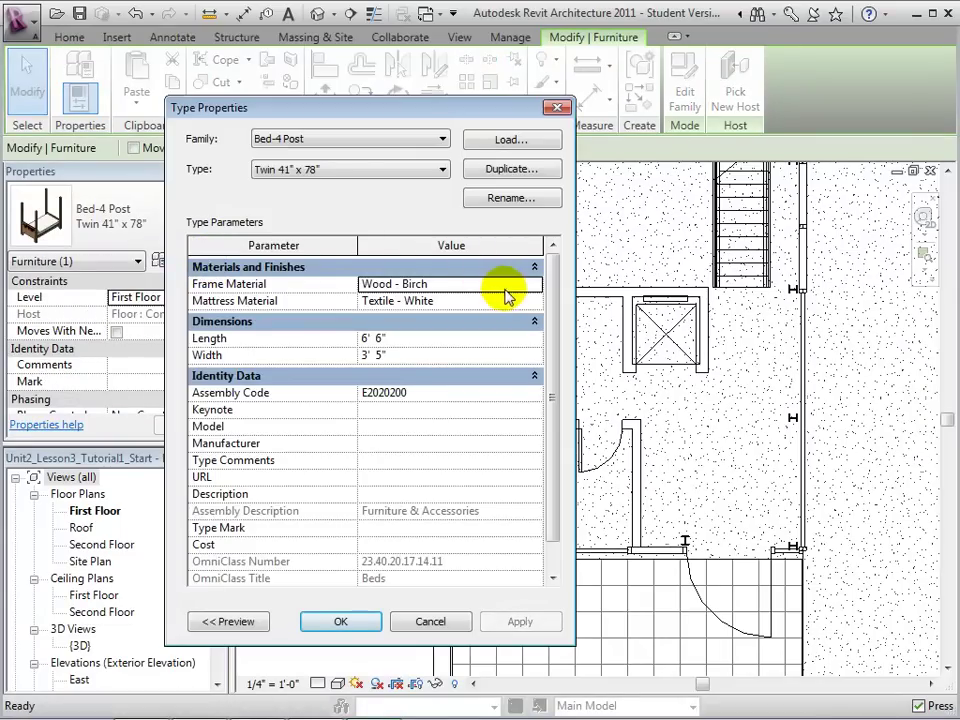